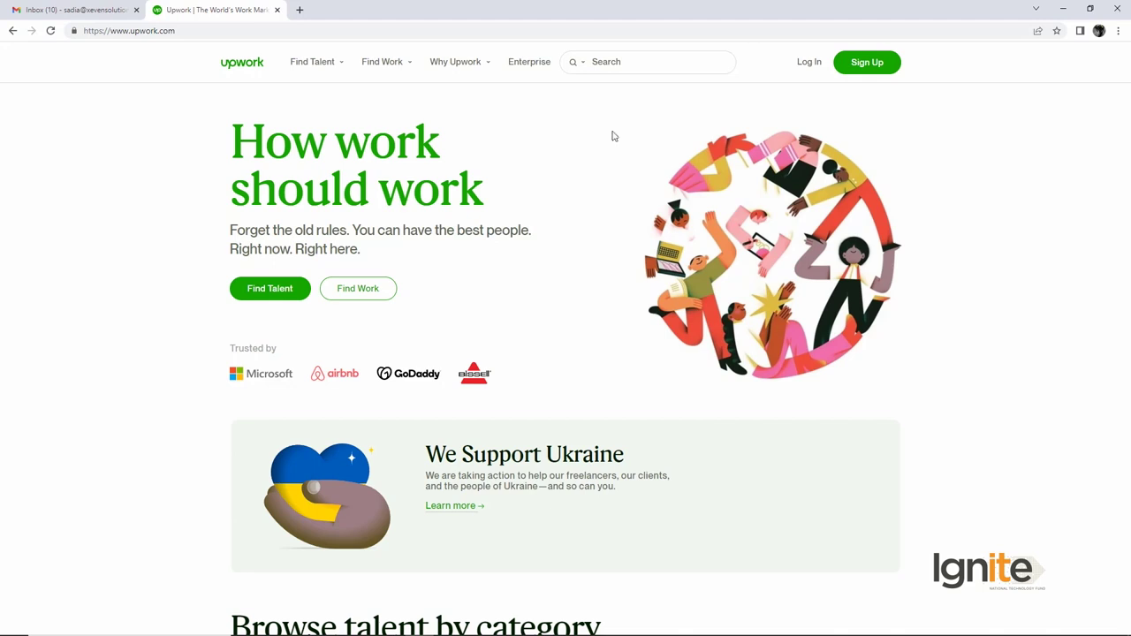
Step: Sign up as a freelancer looking for work and reach the freelancer sign-up form
{"action": "left_click", "coordinate": [857, 79]}
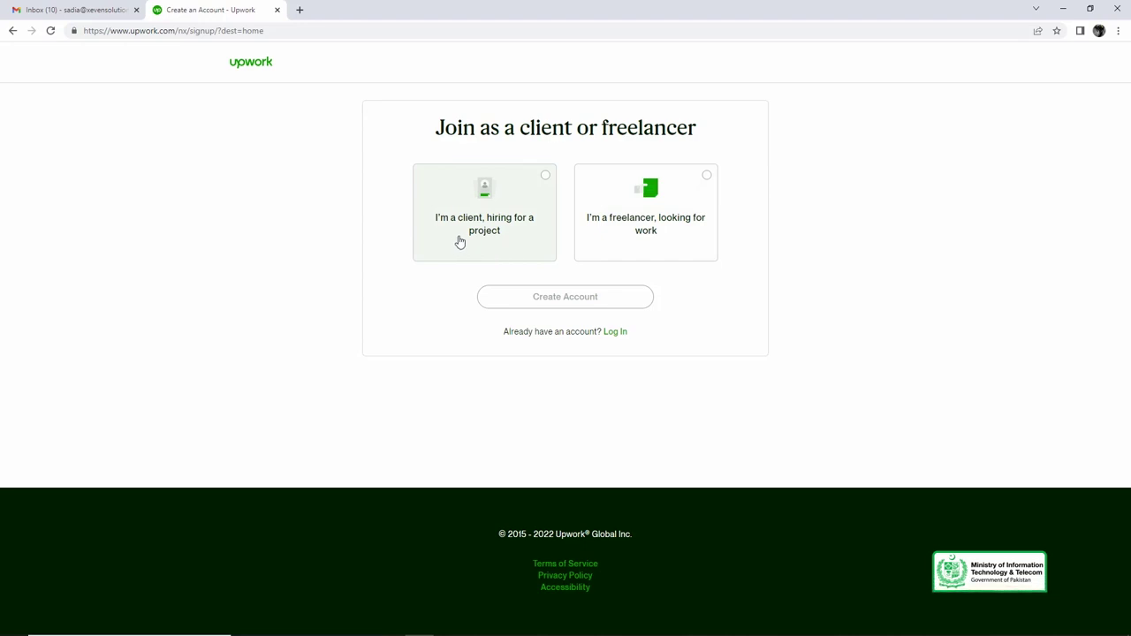
{"action": "left_click", "coordinate": [700, 191]}
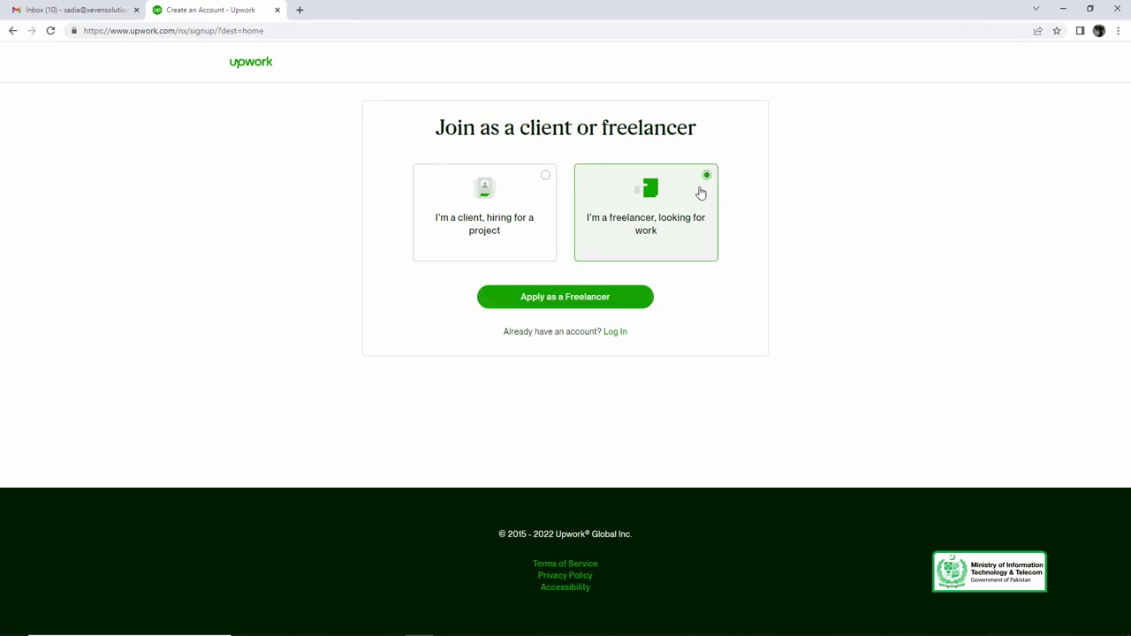
{"action": "left_click", "coordinate": [583, 307]}
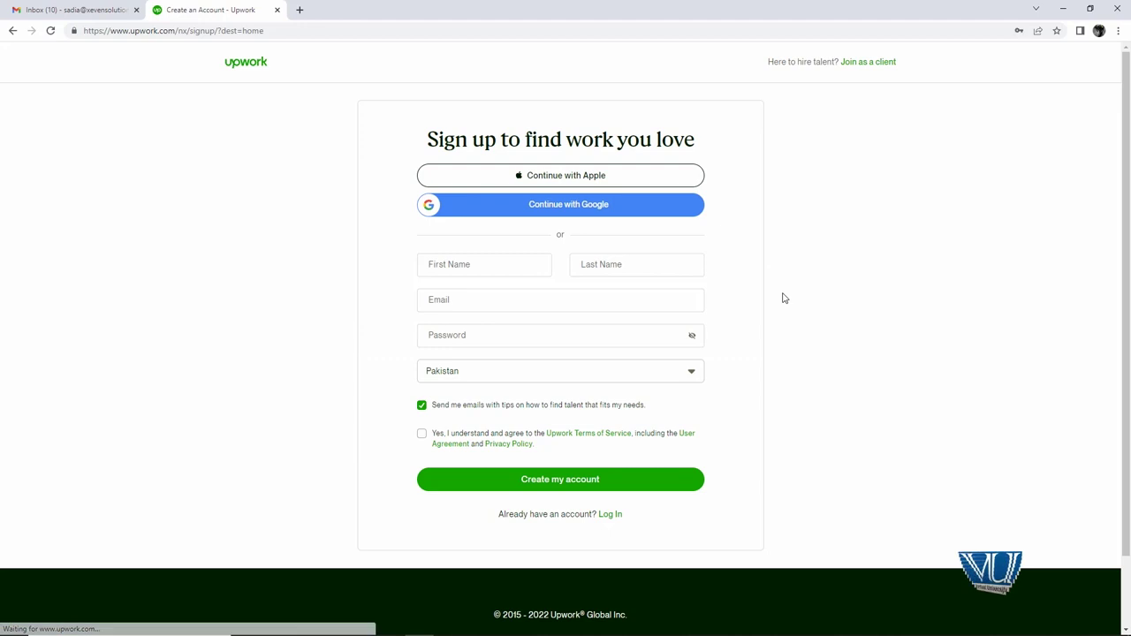
Step: Enter first and last name, email and password, keep Pakistan, and create the account
{"action": "left_click", "coordinate": [533, 265]}
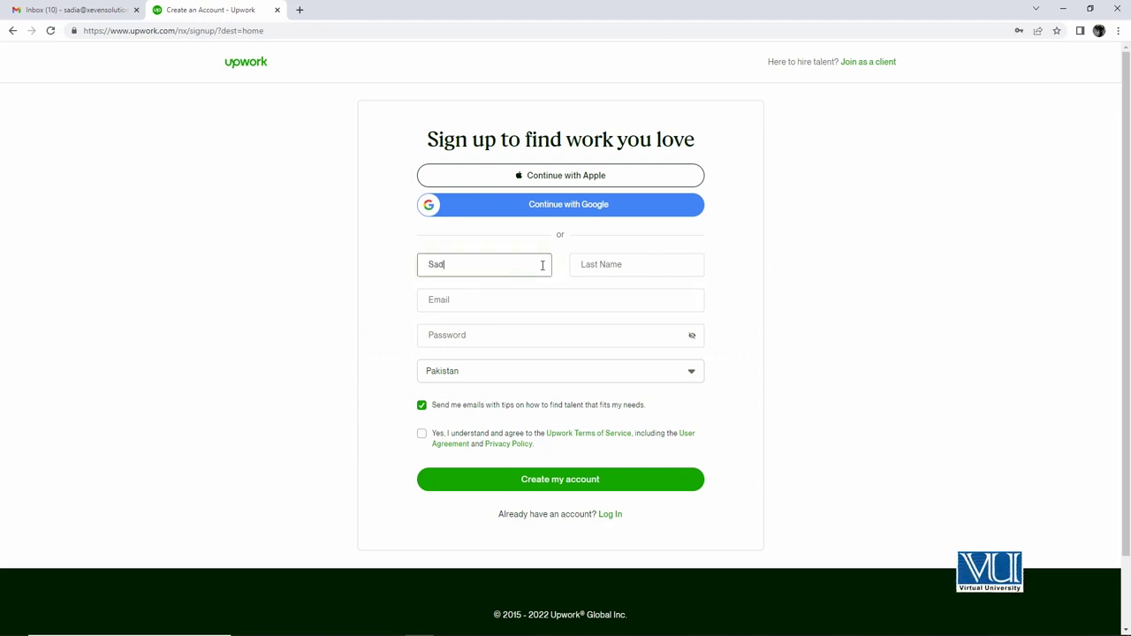
{"action": "key", "text": "Tab"}
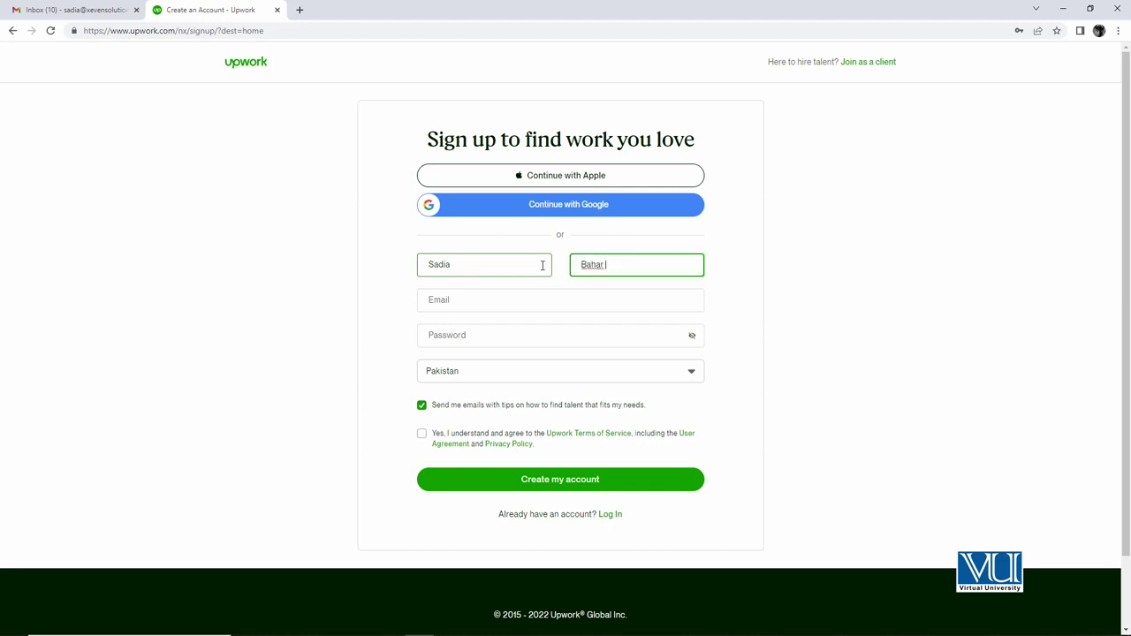
{"action": "left_click", "coordinate": [537, 302]}
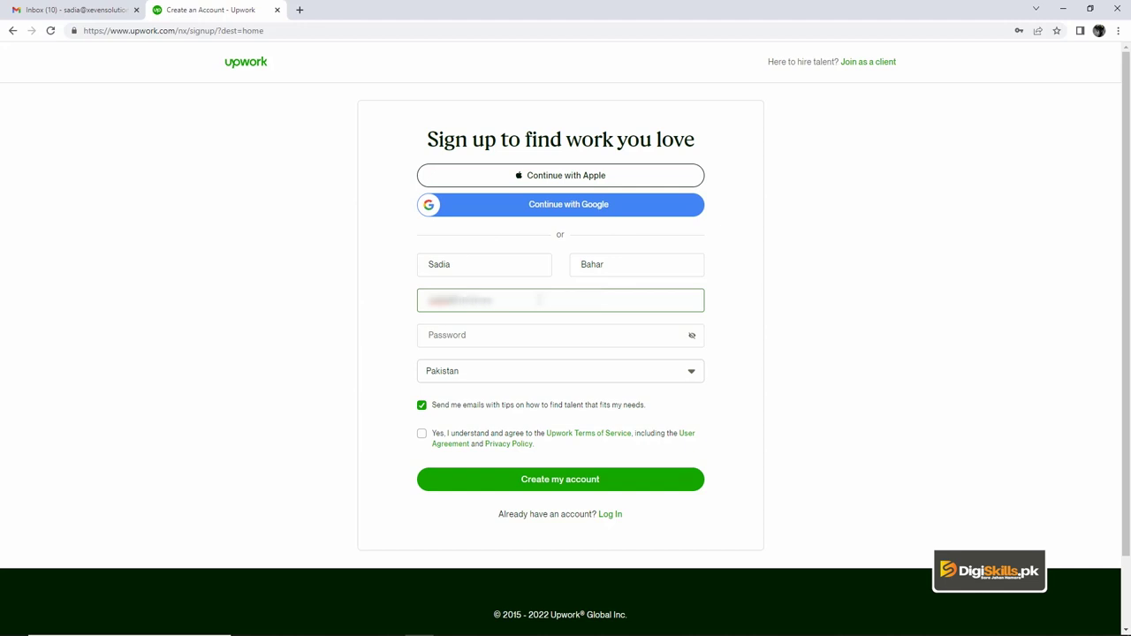
{"action": "left_click", "coordinate": [556, 334]}
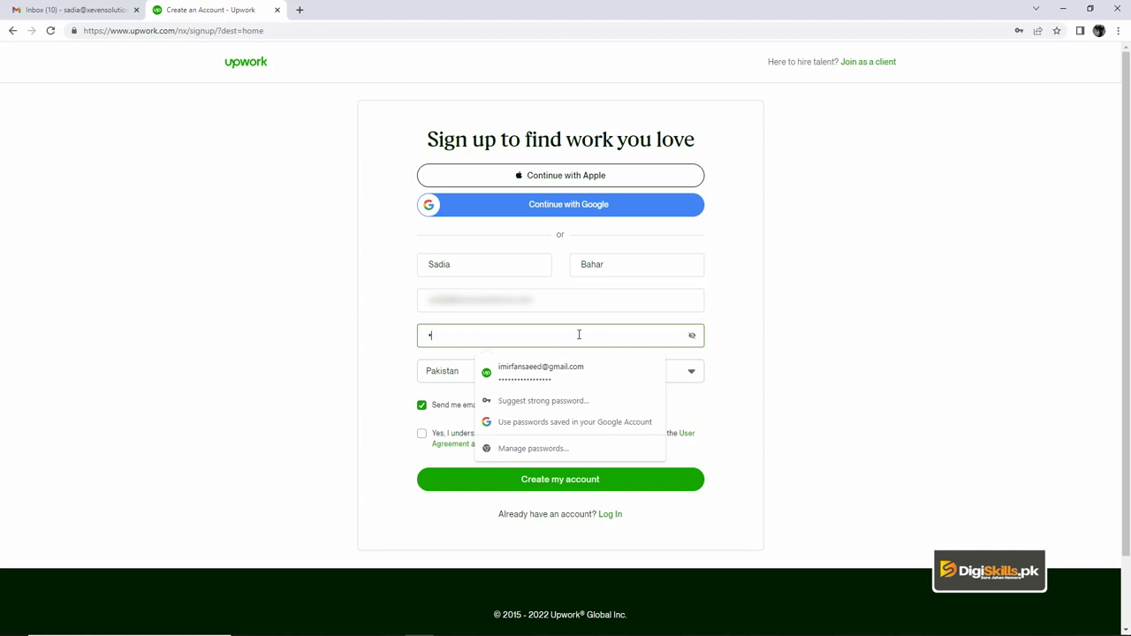
{"action": "type", "text": "••••••••"}
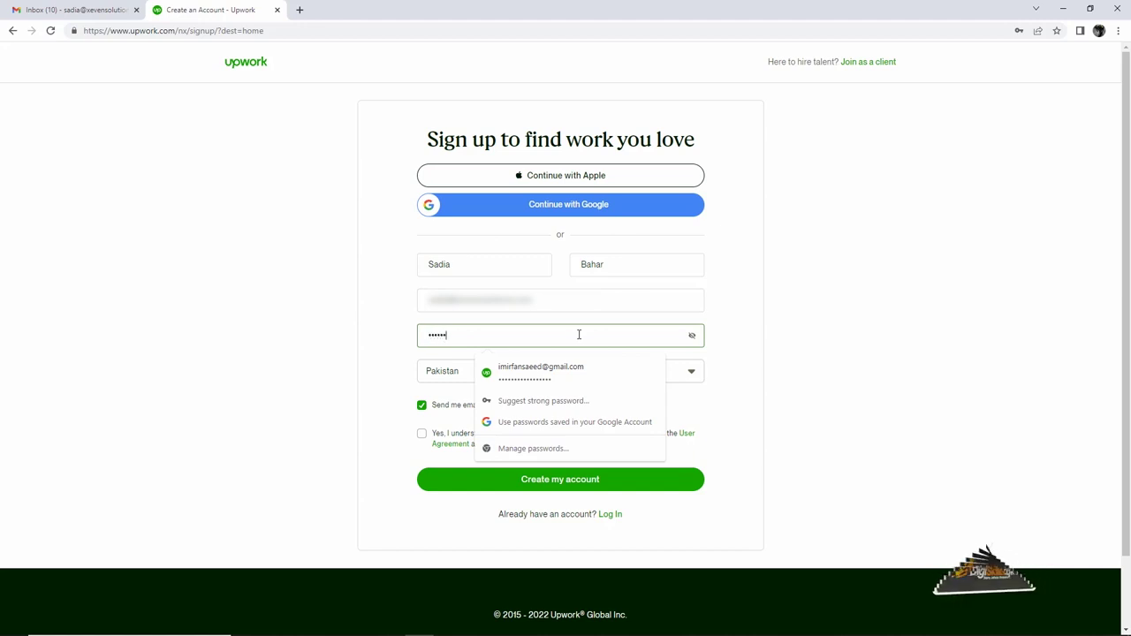
{"action": "type", "text": "•"}
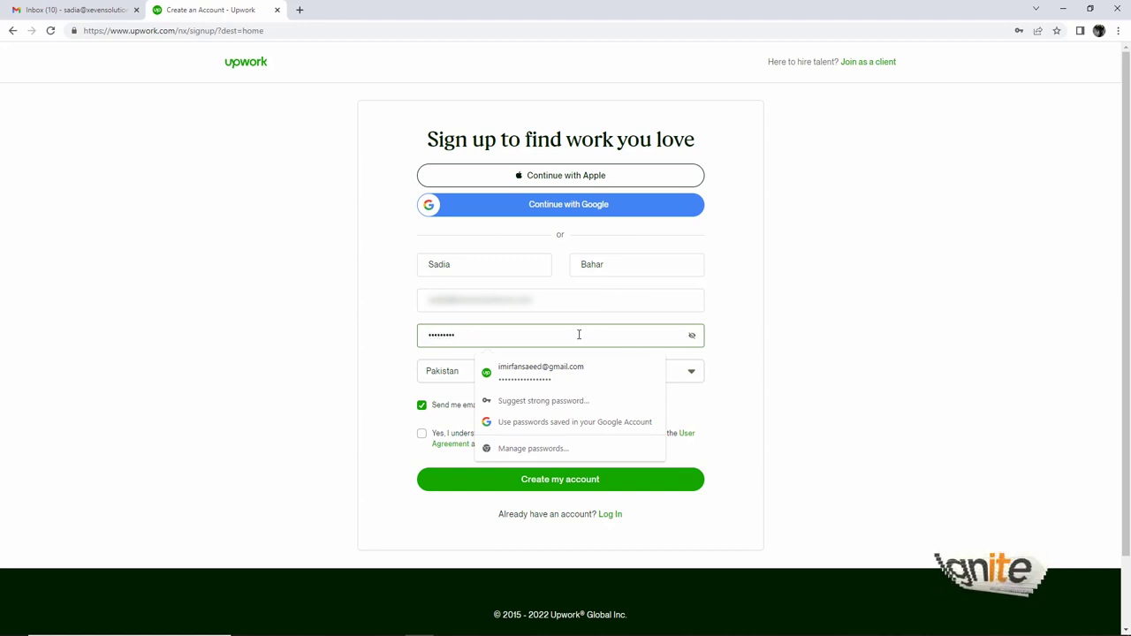
{"action": "key", "text": "Tab"}
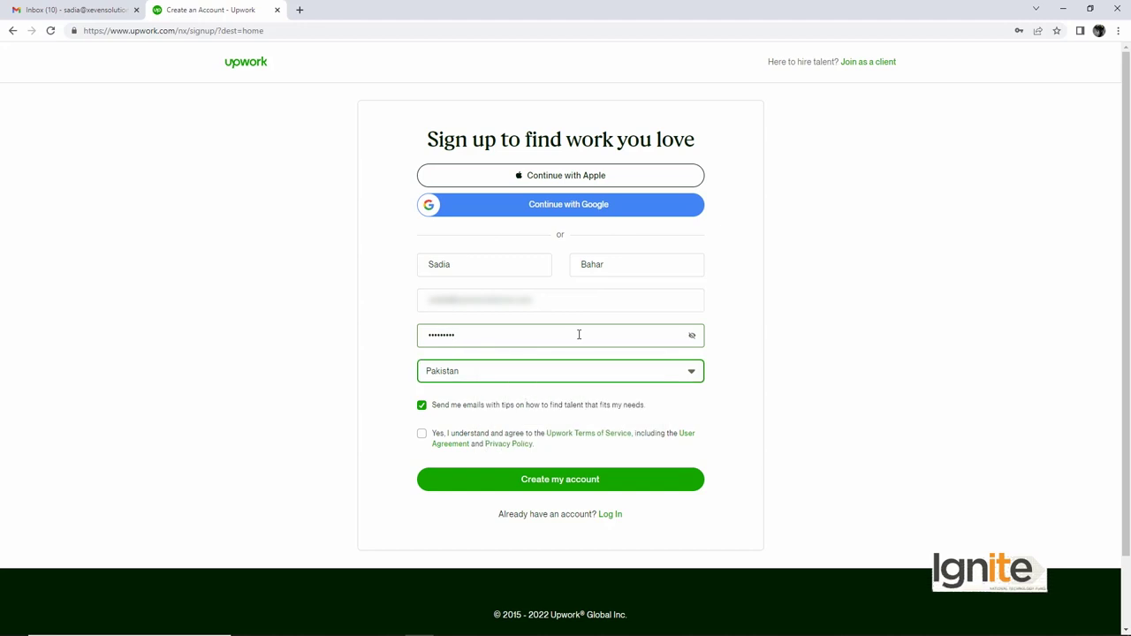
{"action": "left_click", "coordinate": [691, 335]}
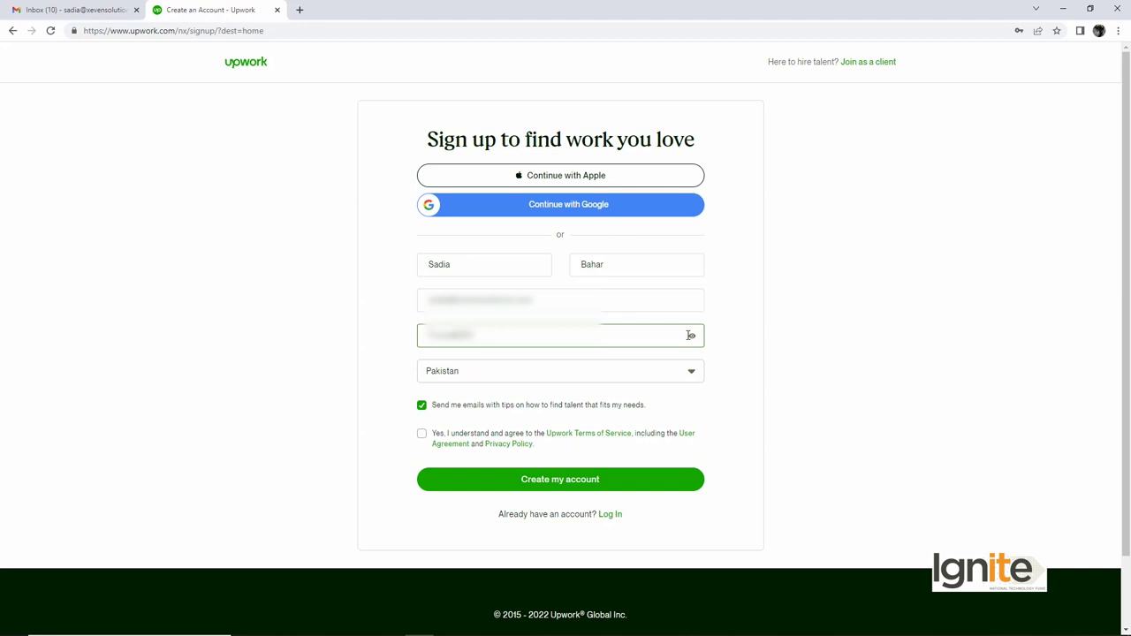
{"action": "left_click", "coordinate": [691, 336]}
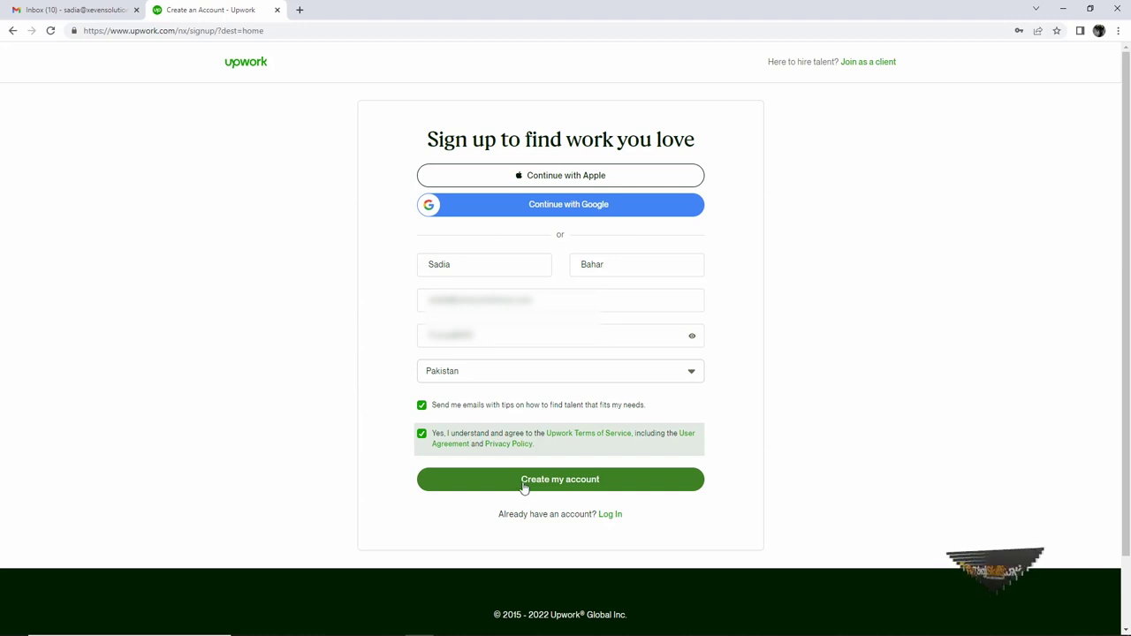
{"action": "left_click", "coordinate": [524, 481]}
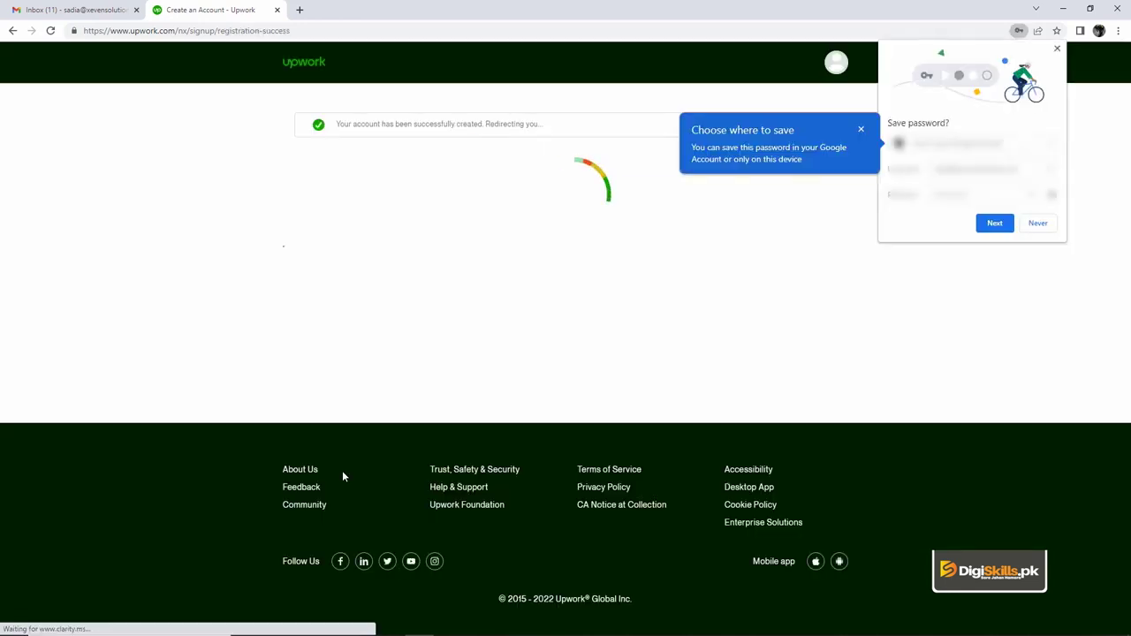
Step: In Chrome's password prompts, decline Google account syncing and save the password on this device
{"action": "left_click", "coordinate": [981, 226]}
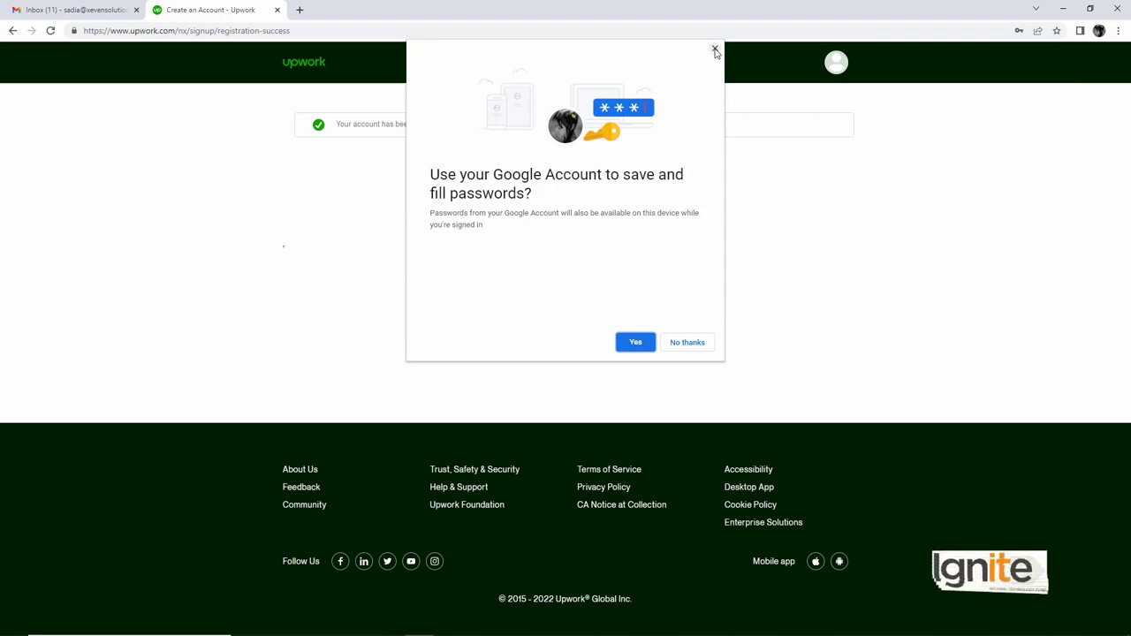
{"action": "left_click", "coordinate": [679, 346]}
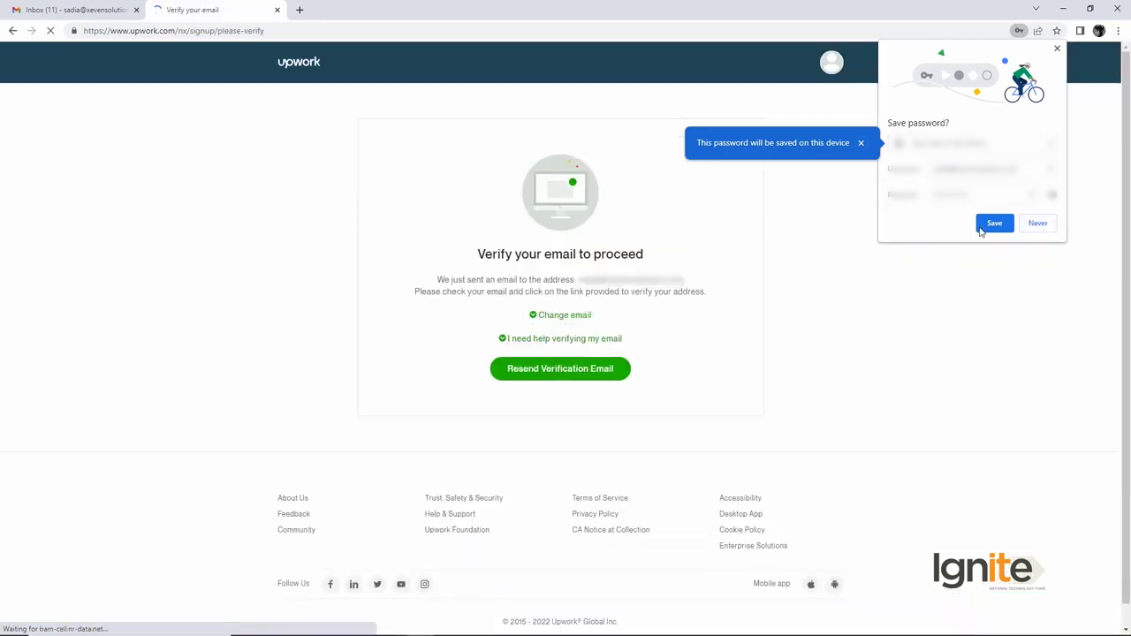
{"action": "left_click", "coordinate": [981, 223]}
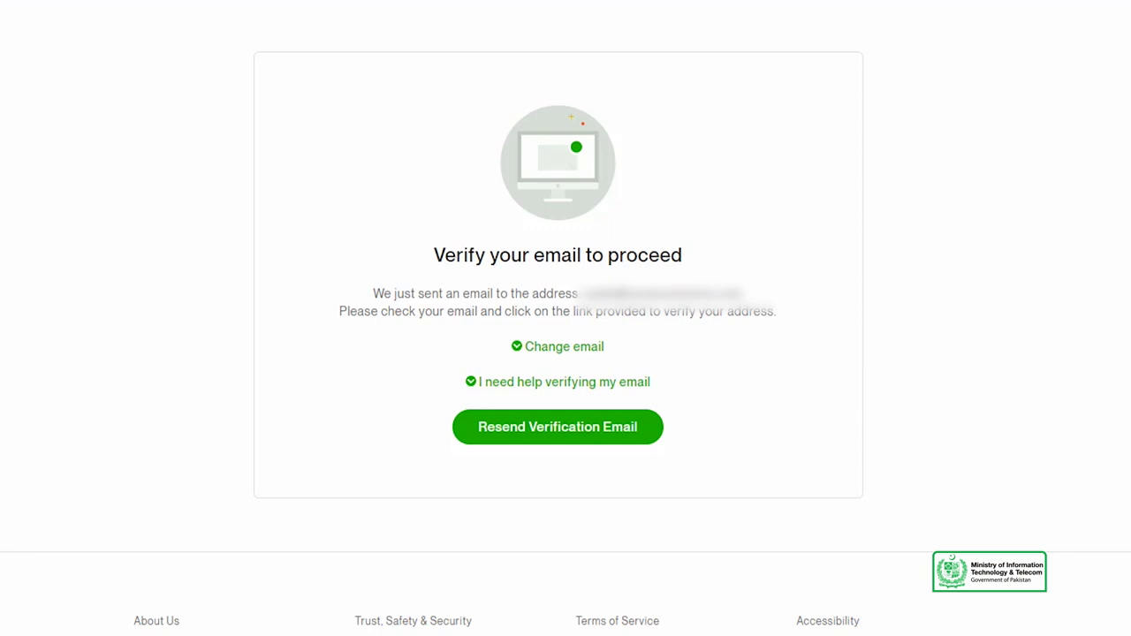
Step: Confirm the email address using Upwork's 'Verify your email address' message in Gmail
{"action": "left_click", "coordinate": [78, 11]}
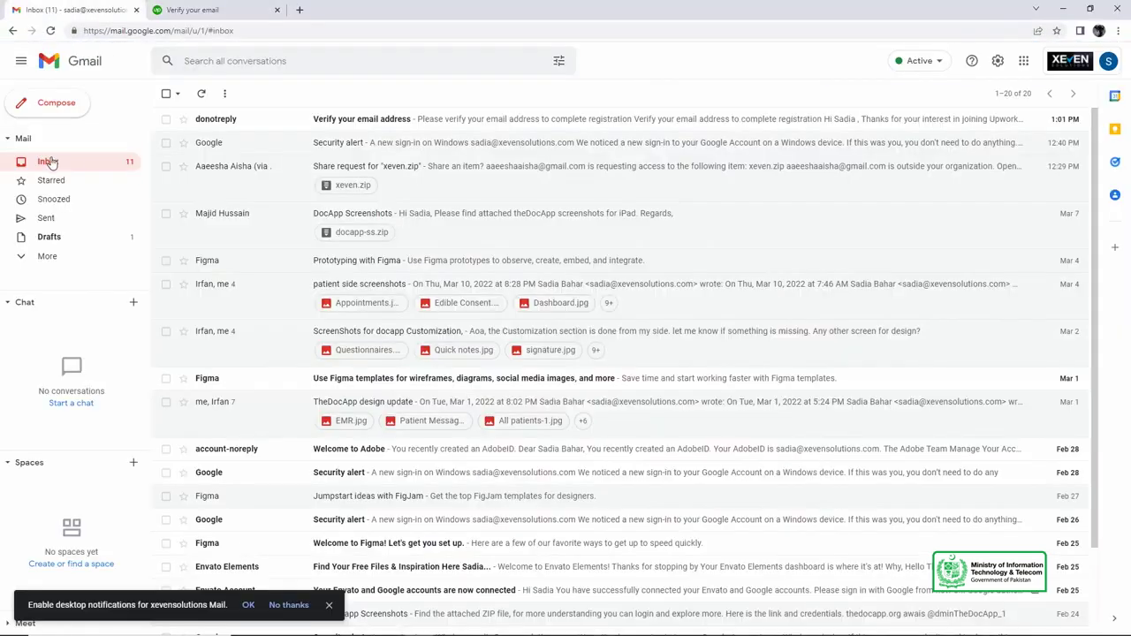
{"action": "left_click", "coordinate": [374, 124]}
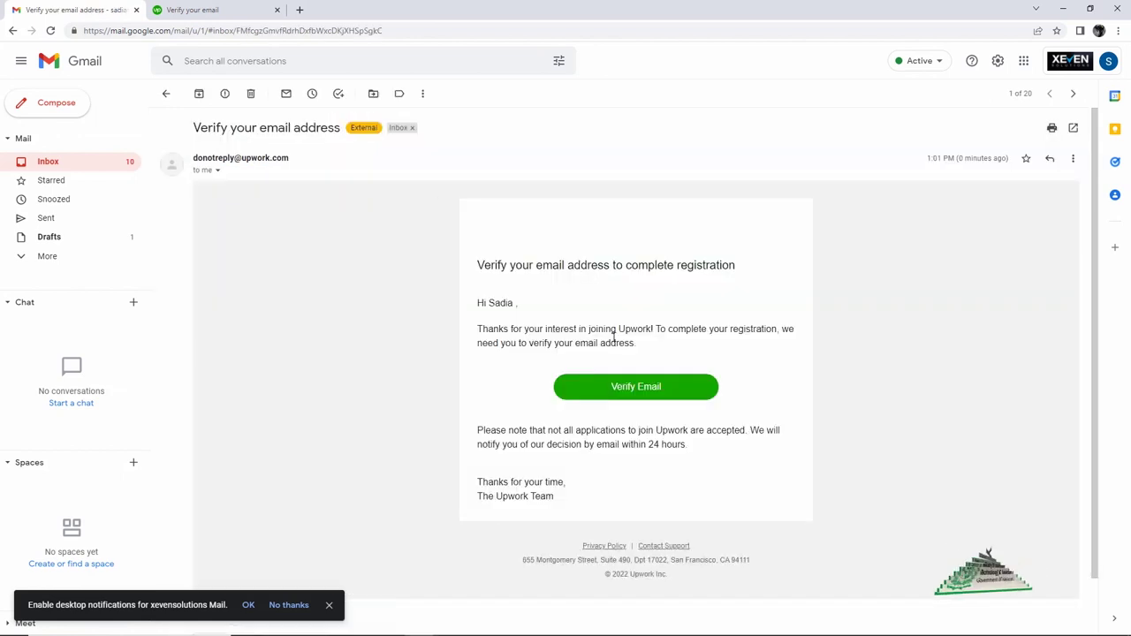
{"action": "left_click", "coordinate": [624, 395]}
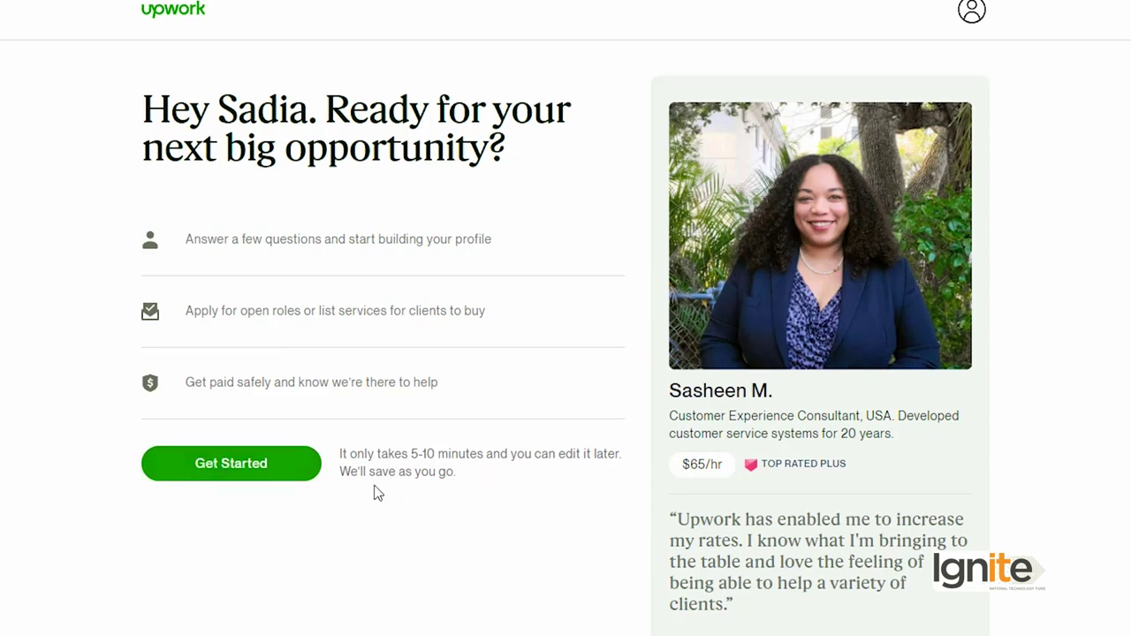
Step: Choose Get Started on the 'Create your profile' welcome page
{"action": "left_click", "coordinate": [253, 475]}
Step: Answer 'Nope: it's new to me', choose to find opportunities myself, and continue to profile creation
{"action": "left_click", "coordinate": [334, 293]}
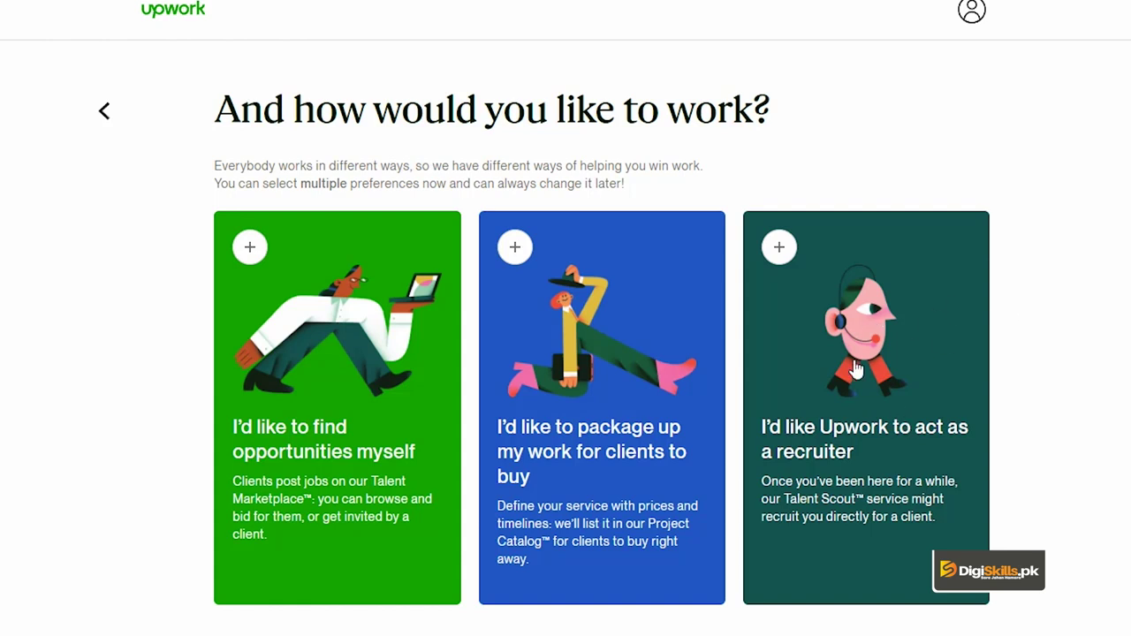
{"action": "left_click", "coordinate": [272, 380]}
{"action": "scroll", "coordinate": [565, 442], "scroll_direction": "down", "scroll_amount": 2}
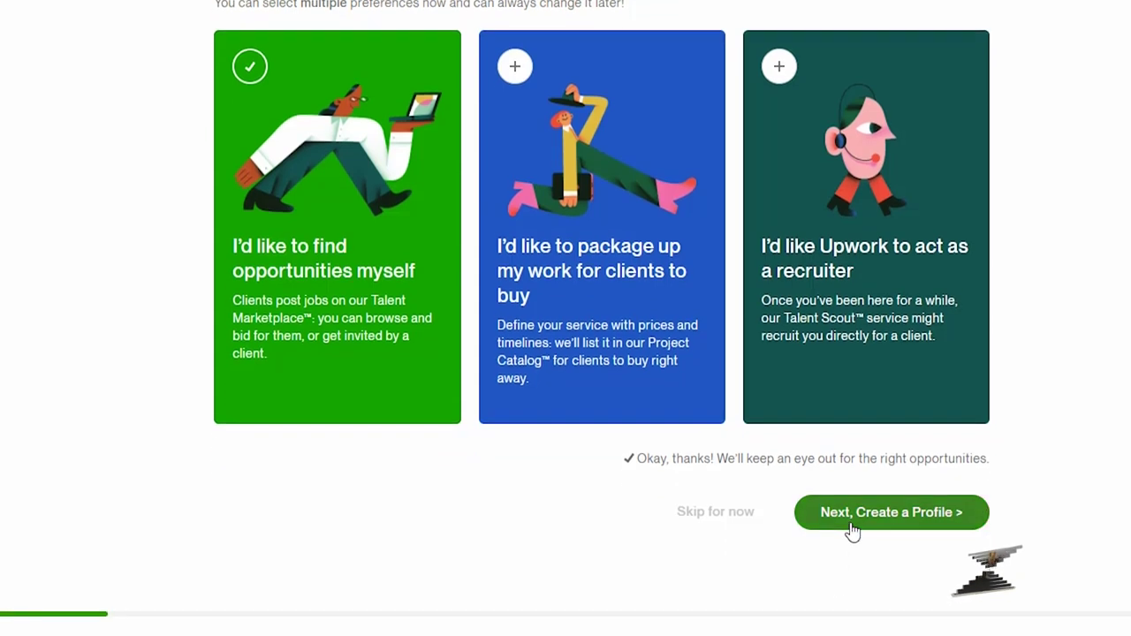
{"action": "left_click", "coordinate": [851, 530]}
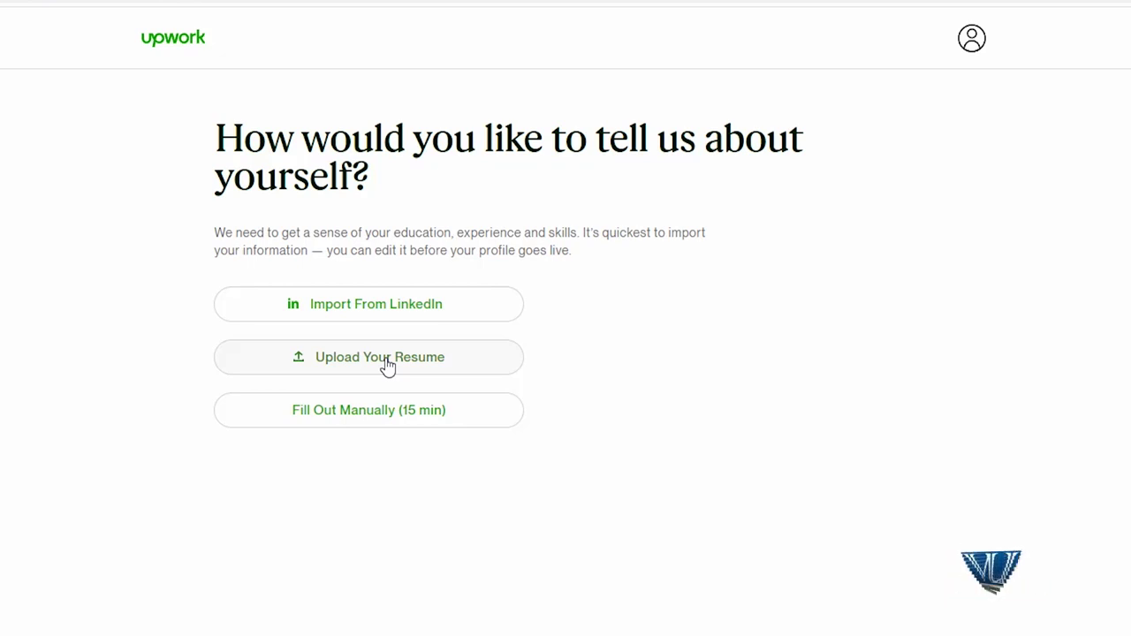
Step: Choose to fill out the profile manually, starting a new profile from scratch
{"action": "left_click", "coordinate": [349, 427]}
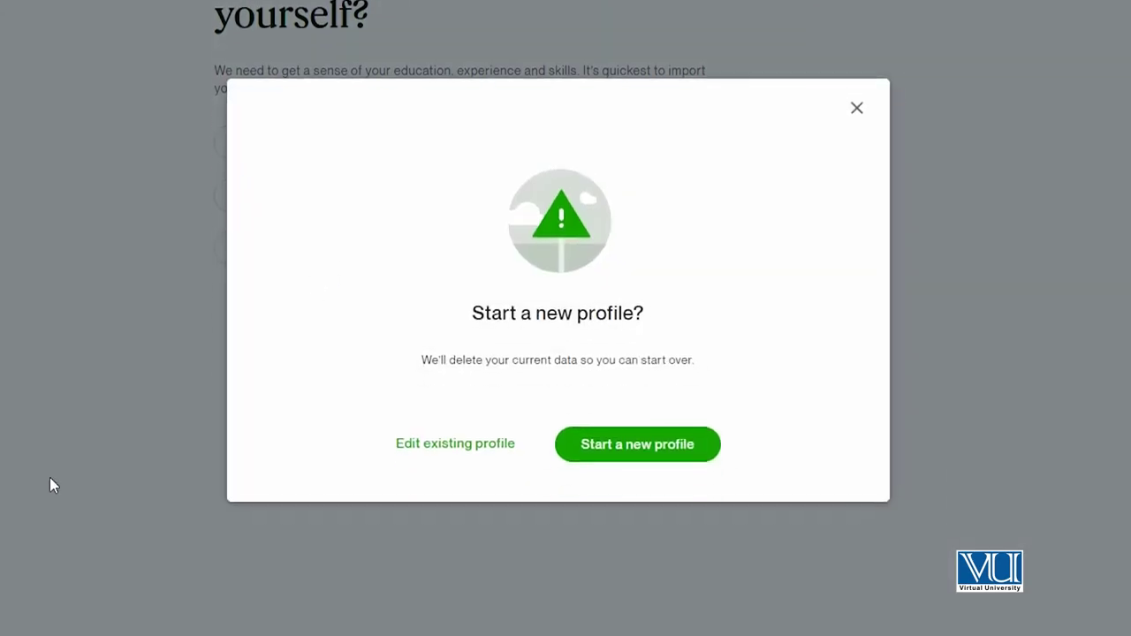
{"action": "left_click", "coordinate": [630, 444]}
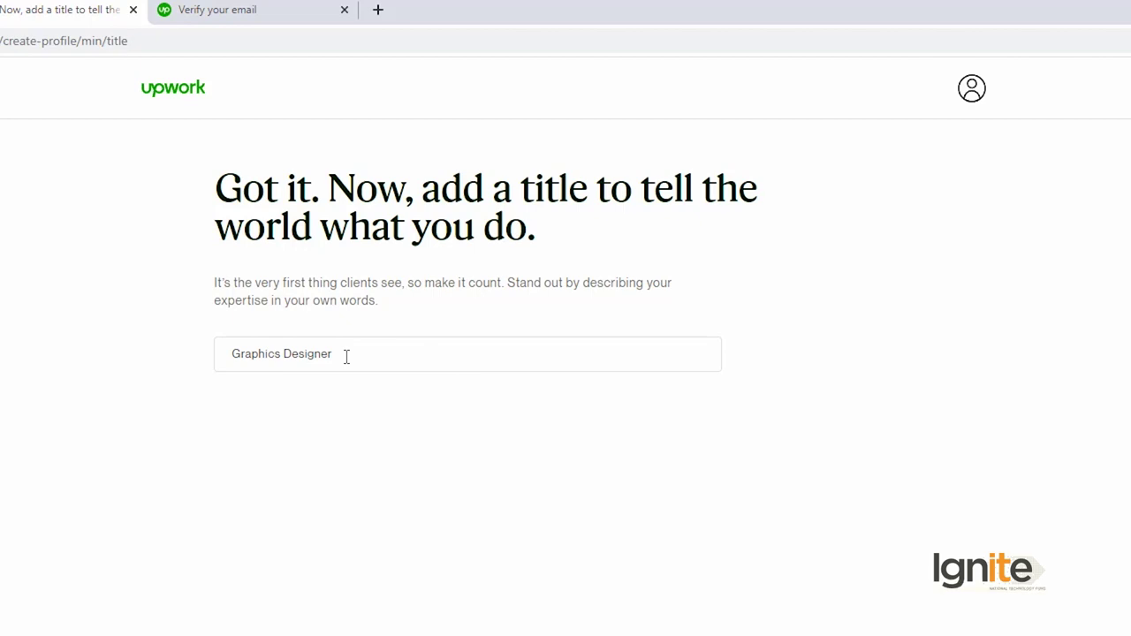
Step: Keep 'Graphics Designer' as the professional title and advance to work experience
{"action": "left_click", "coordinate": [345, 354]}
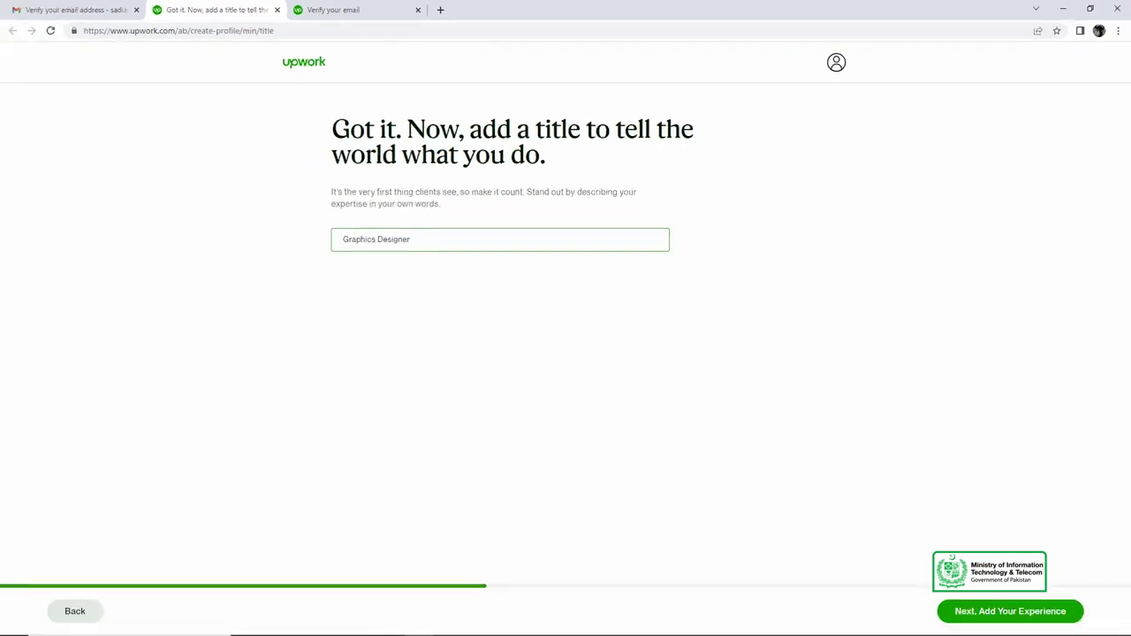
{"action": "left_click", "coordinate": [999, 614]}
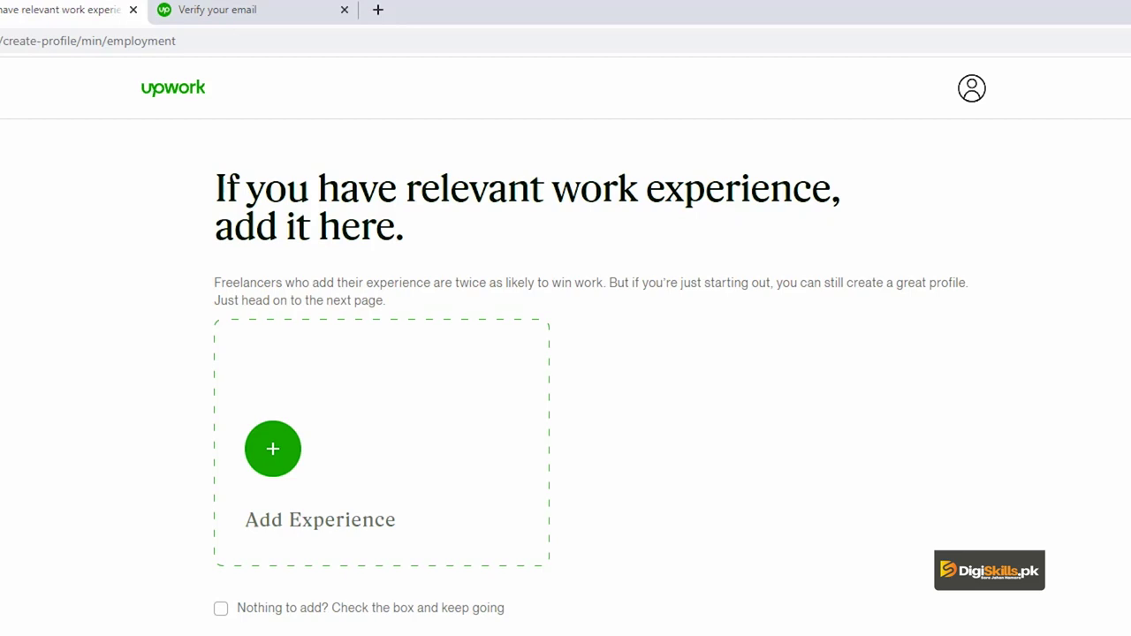
Step: Add a work experience entry with the title Graphic Designer
{"action": "left_click", "coordinate": [361, 498]}
{"action": "left_click", "coordinate": [350, 182]}
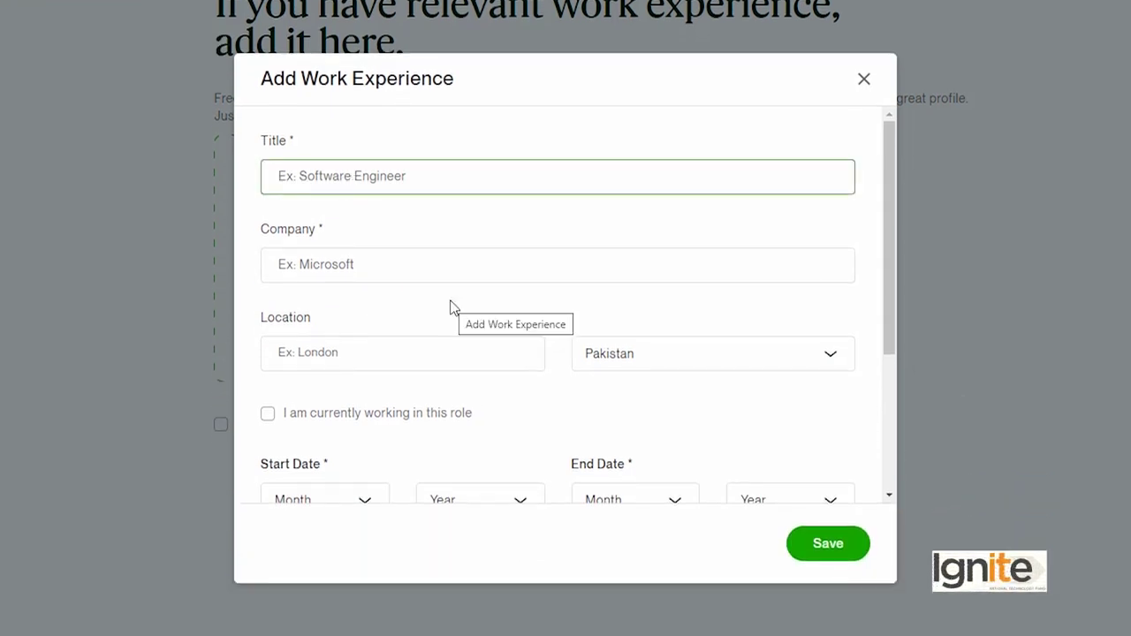
{"action": "type", "text": "G"}
{"action": "key", "text": "BackSpace"}
{"action": "type", "text": "Grahp"}
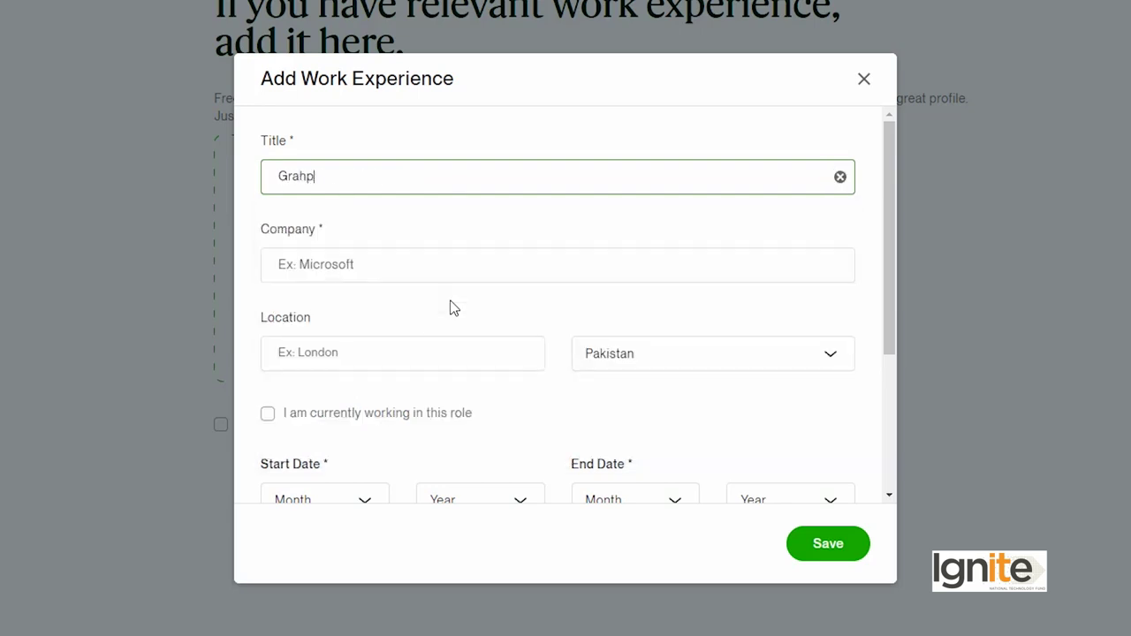
{"action": "key", "text": "BackSpace"}
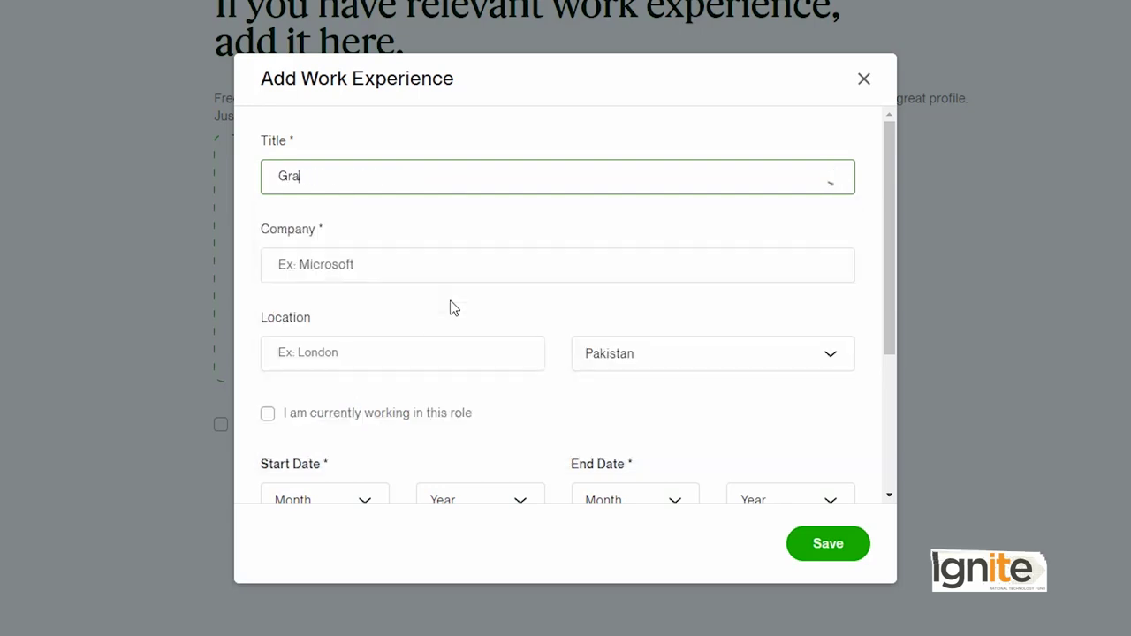
{"action": "type", "text": "phic D"}
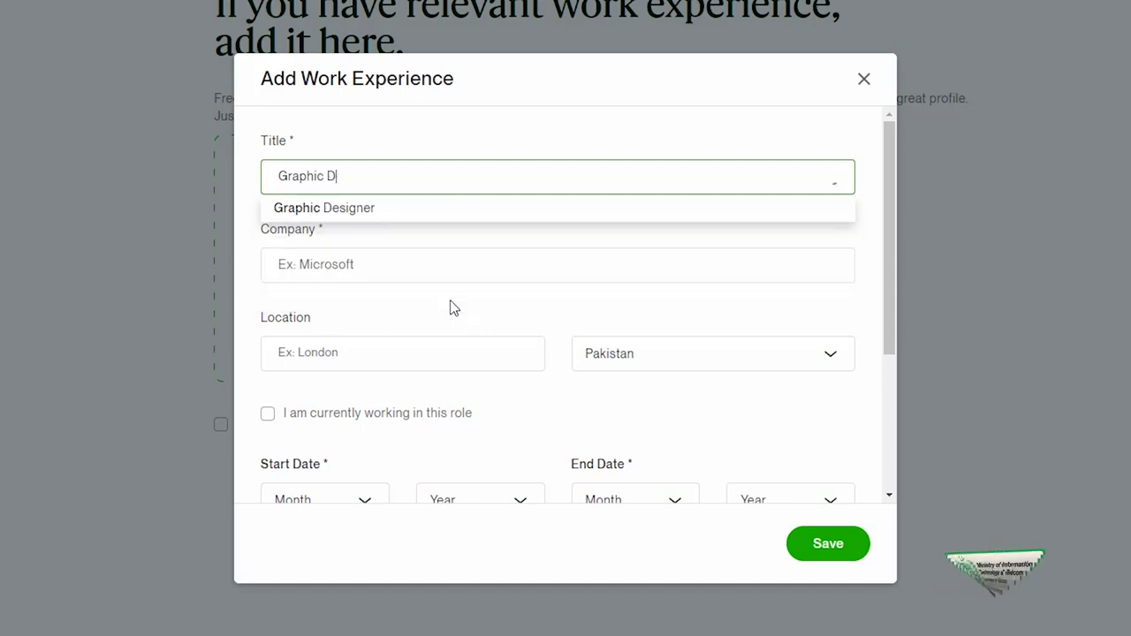
{"action": "key", "text": "Down"}
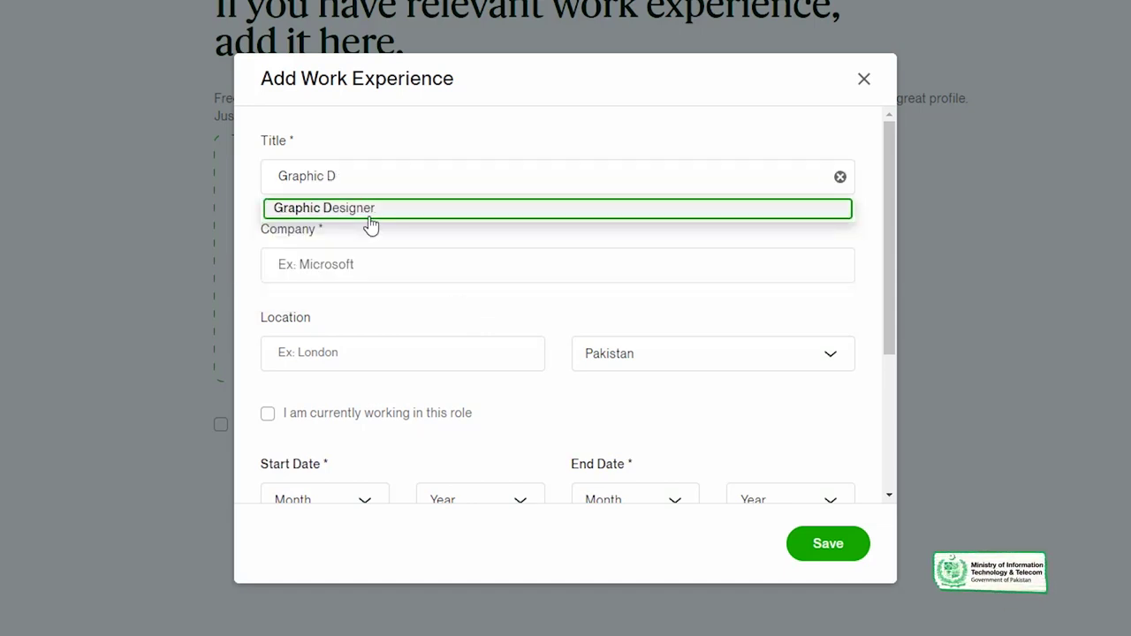
{"action": "left_click", "coordinate": [365, 215]}
Step: Set the company to 'Xeven Solutions pvt ltd', location Lahore, and mark it a current role
{"action": "left_click", "coordinate": [372, 255]}
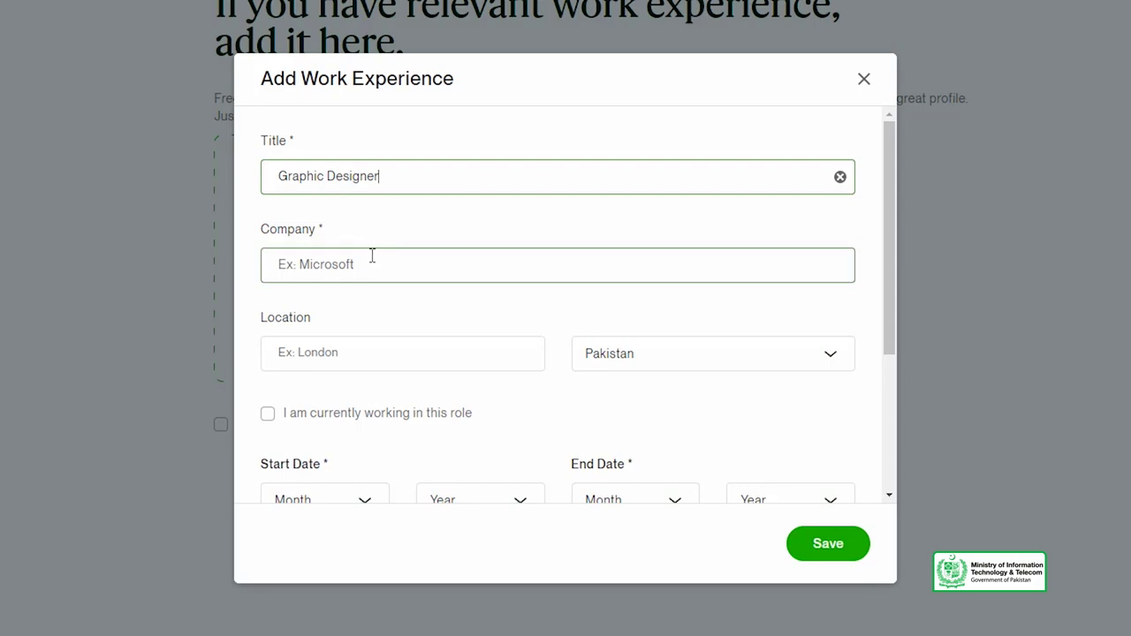
{"action": "left_click", "coordinate": [372, 265]}
{"action": "type", "text": "Xeven Solutions pvt ltd"}
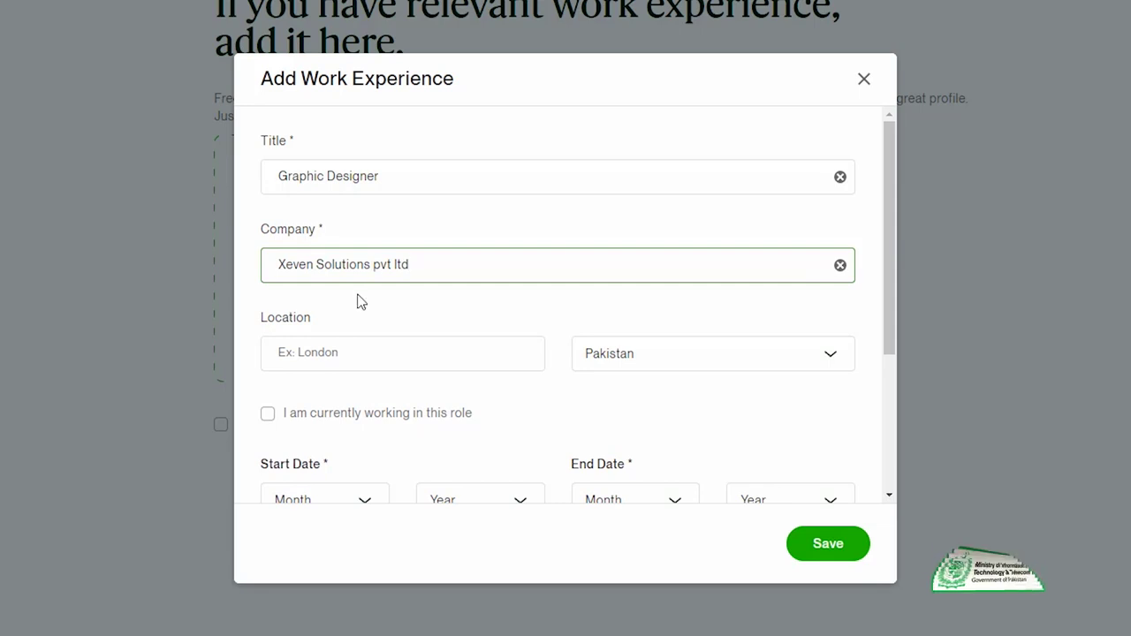
{"action": "left_click", "coordinate": [353, 351]}
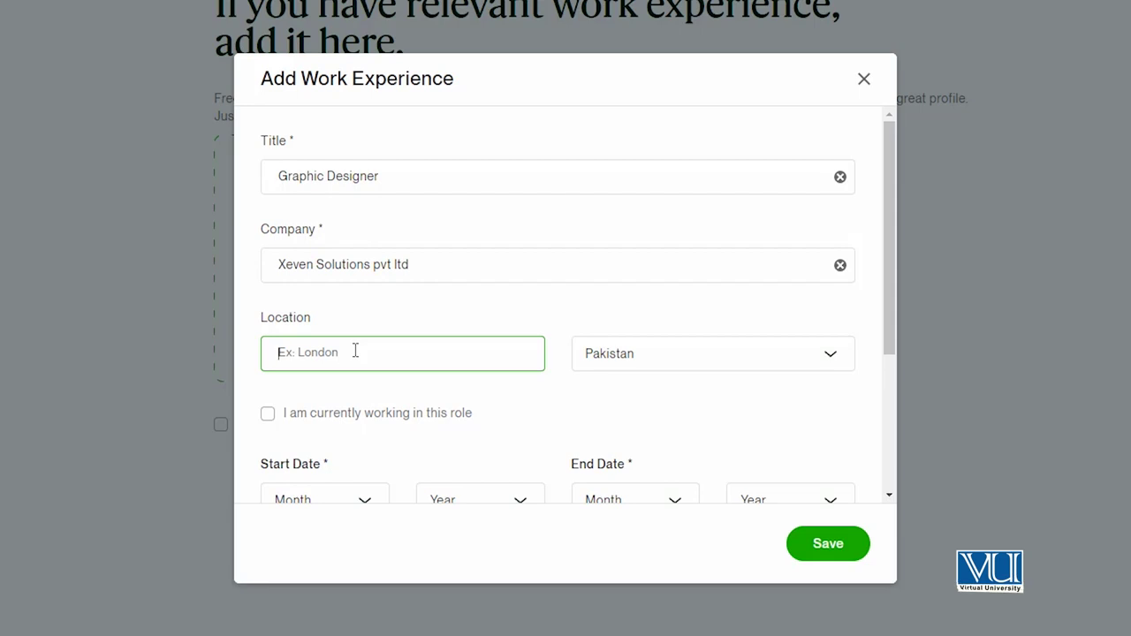
{"action": "type", "text": "Lahore, Punjab"}
{"action": "left_click", "coordinate": [299, 425]}
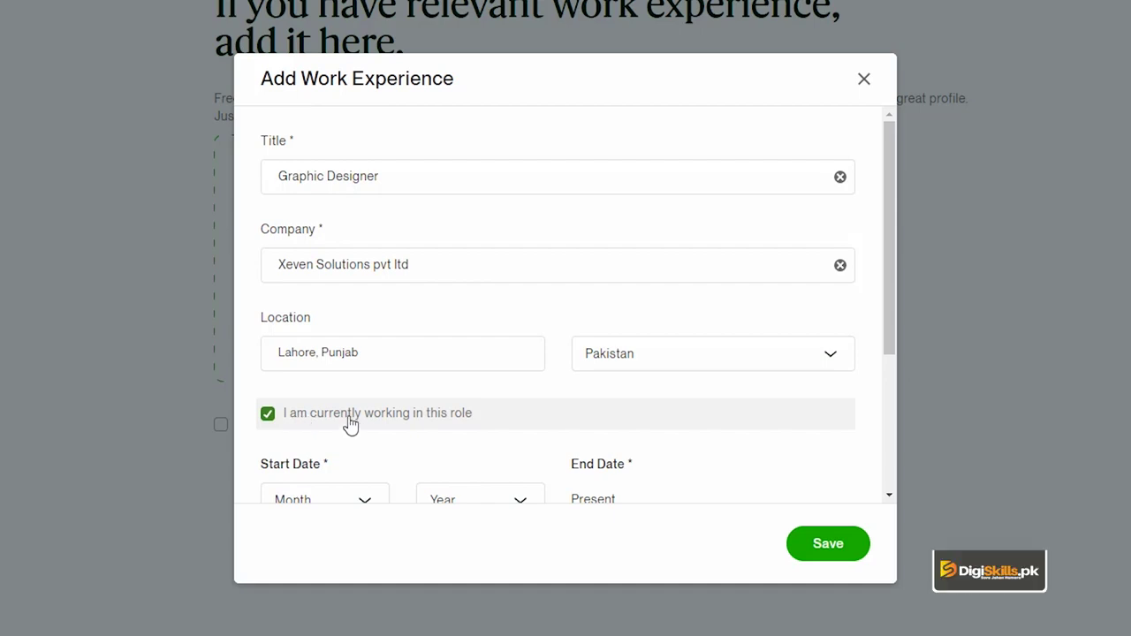
Step: Set the role's start date to January 2018
{"action": "scroll", "coordinate": [316, 420], "scroll_direction": "down", "scroll_amount": 2}
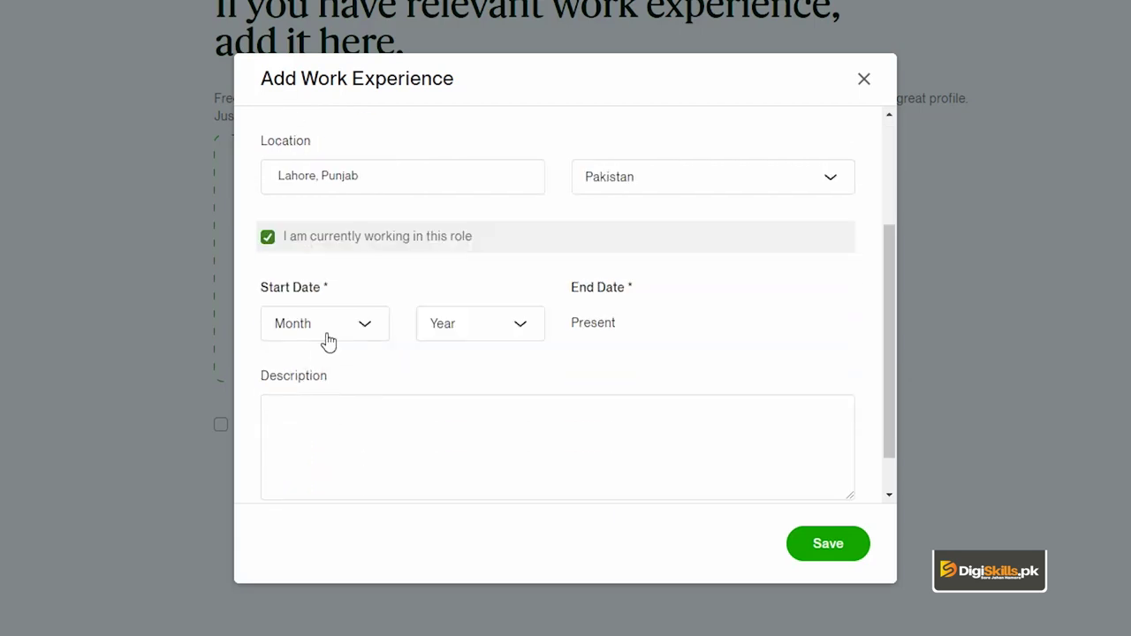
{"action": "left_click", "coordinate": [344, 335]}
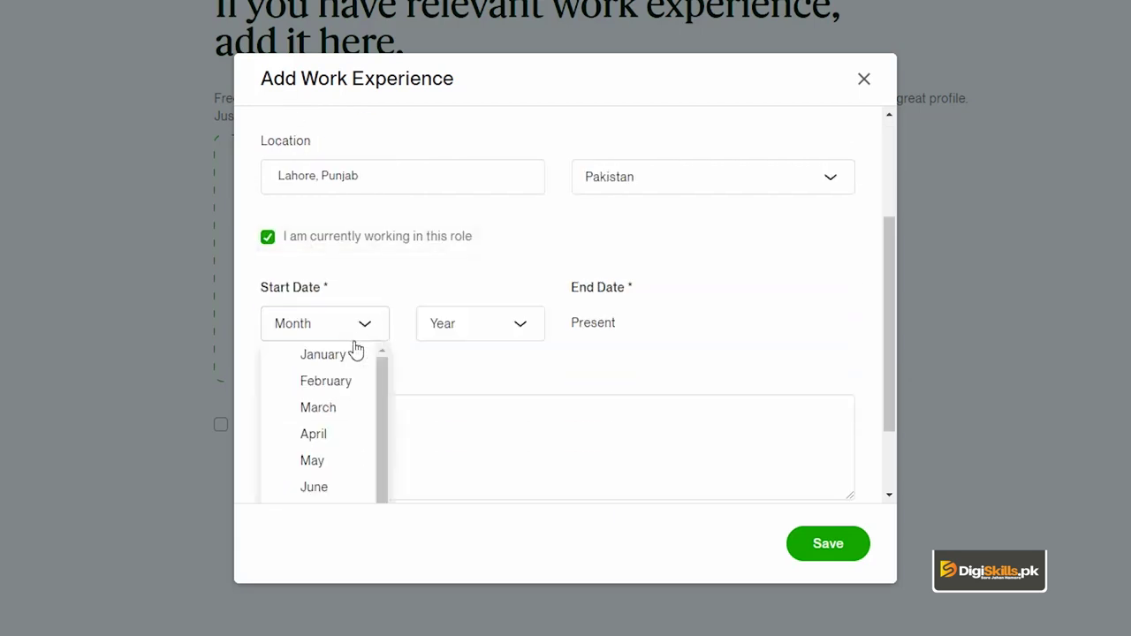
{"action": "left_click", "coordinate": [341, 357]}
{"action": "left_click", "coordinate": [491, 343]}
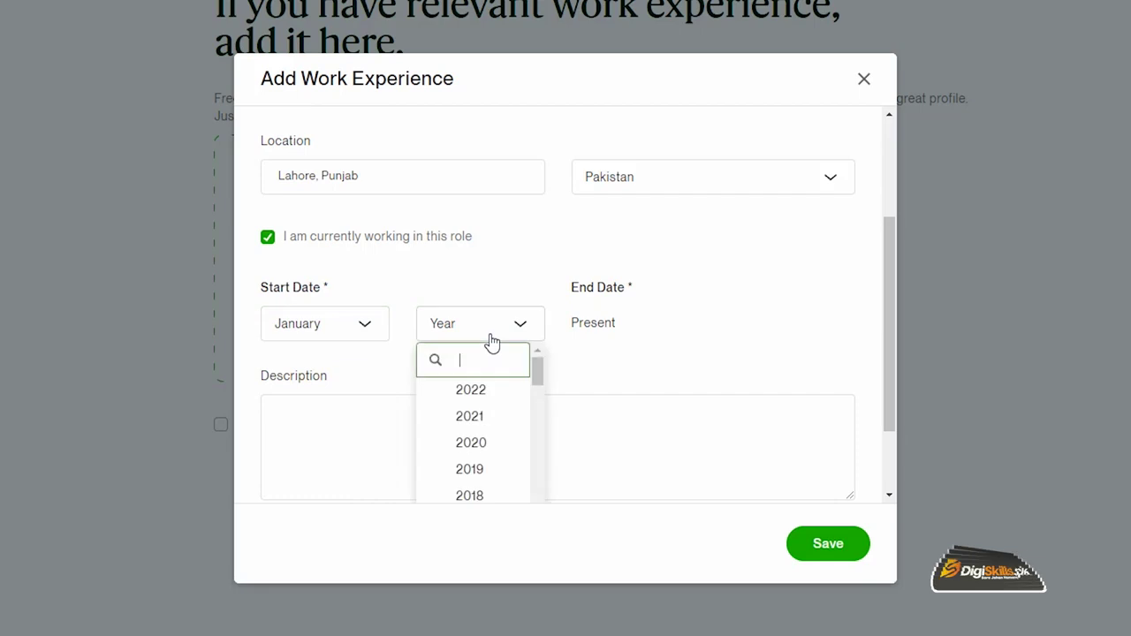
{"action": "scroll", "coordinate": [484, 431], "scroll_direction": "down", "scroll_amount": 2}
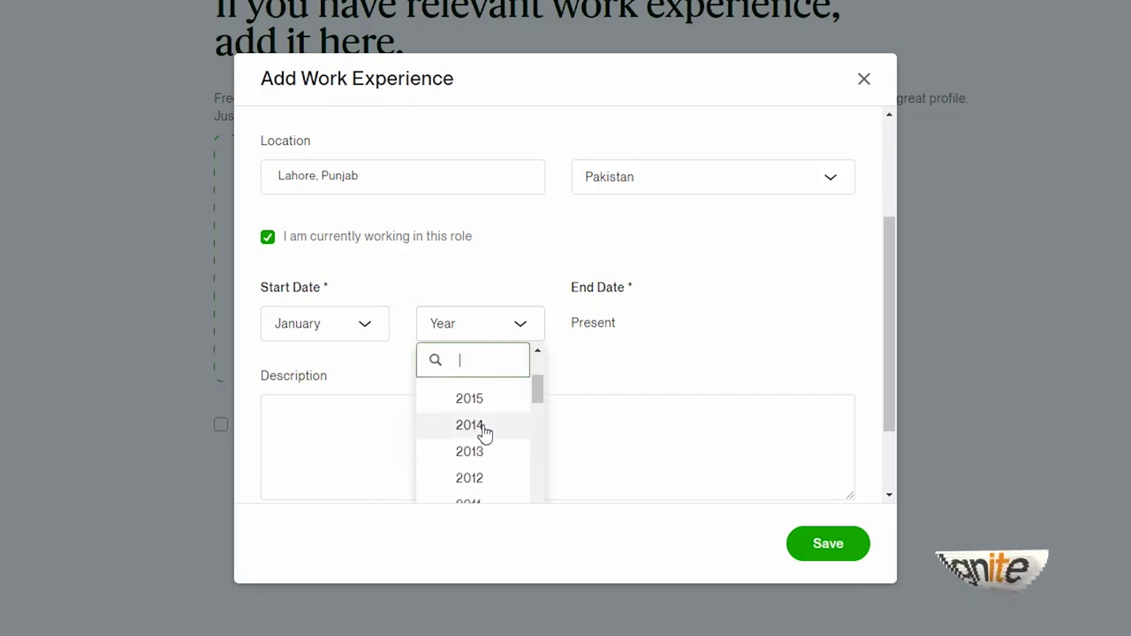
{"action": "scroll", "coordinate": [485, 431], "scroll_direction": "up", "scroll_amount": 2}
{"action": "left_click", "coordinate": [475, 421]}
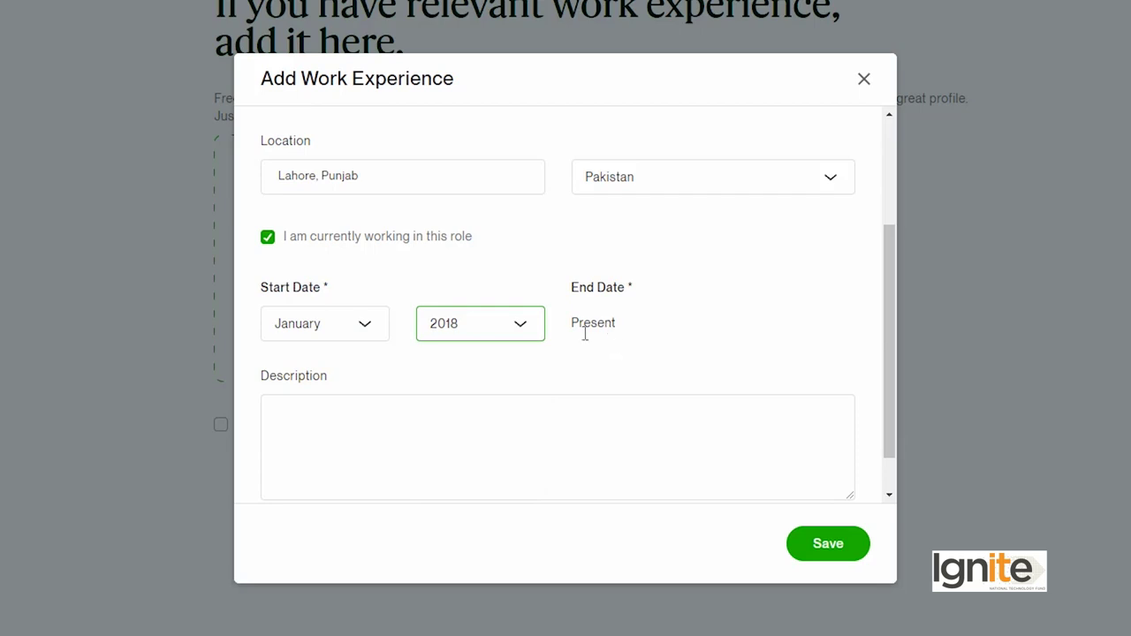
{"action": "left_click", "coordinate": [485, 433]}
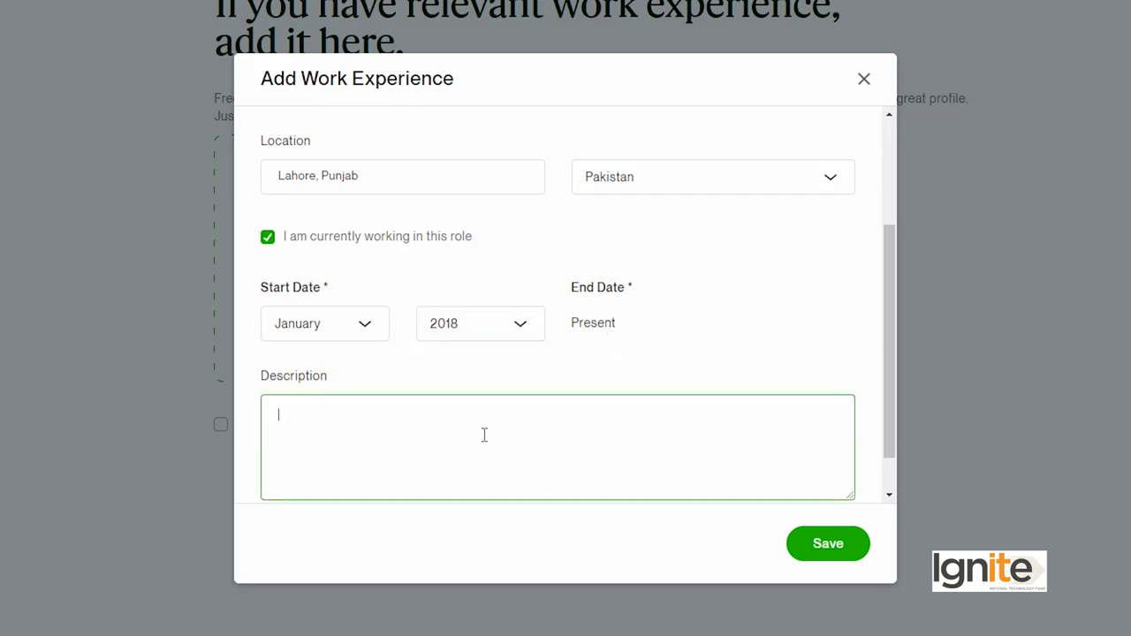
Step: Paste the design-experience description, remove its leading name phrase, and save the Graphic Designer entry
{"action": "scroll", "coordinate": [484, 435], "scroll_direction": "up", "scroll_amount": 3}
{"action": "left_click_drag", "start_coordinate": [411, 413], "coordinate": [275, 401]}
{"action": "key", "text": "BackSpace"}
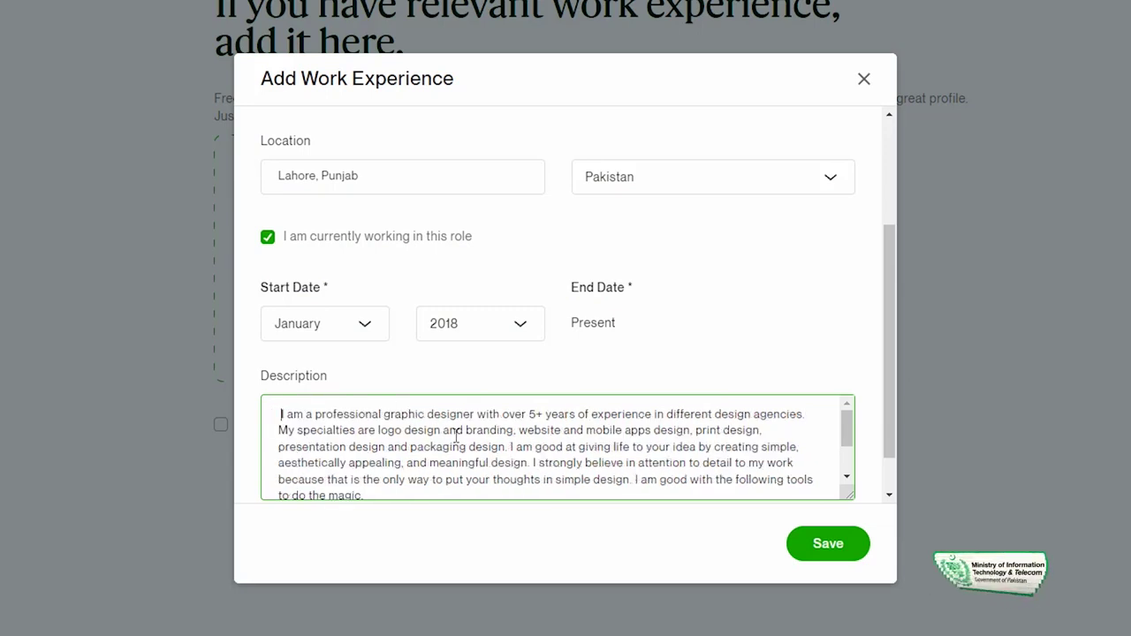
{"action": "key", "text": "Delete"}
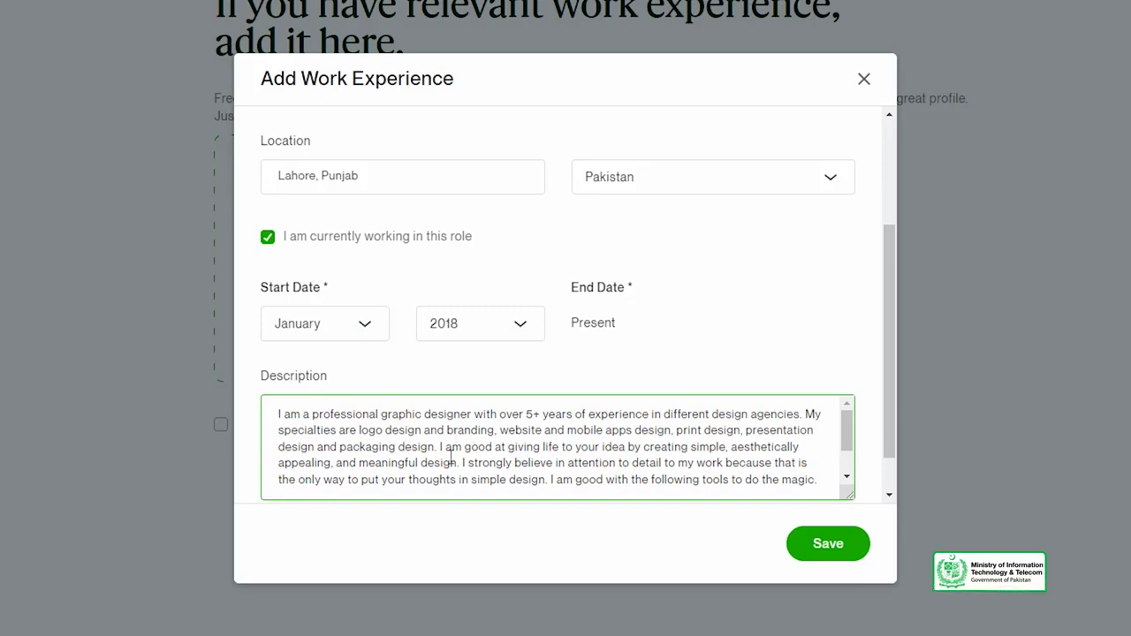
{"action": "scroll", "coordinate": [451, 456], "scroll_direction": "down", "scroll_amount": 2}
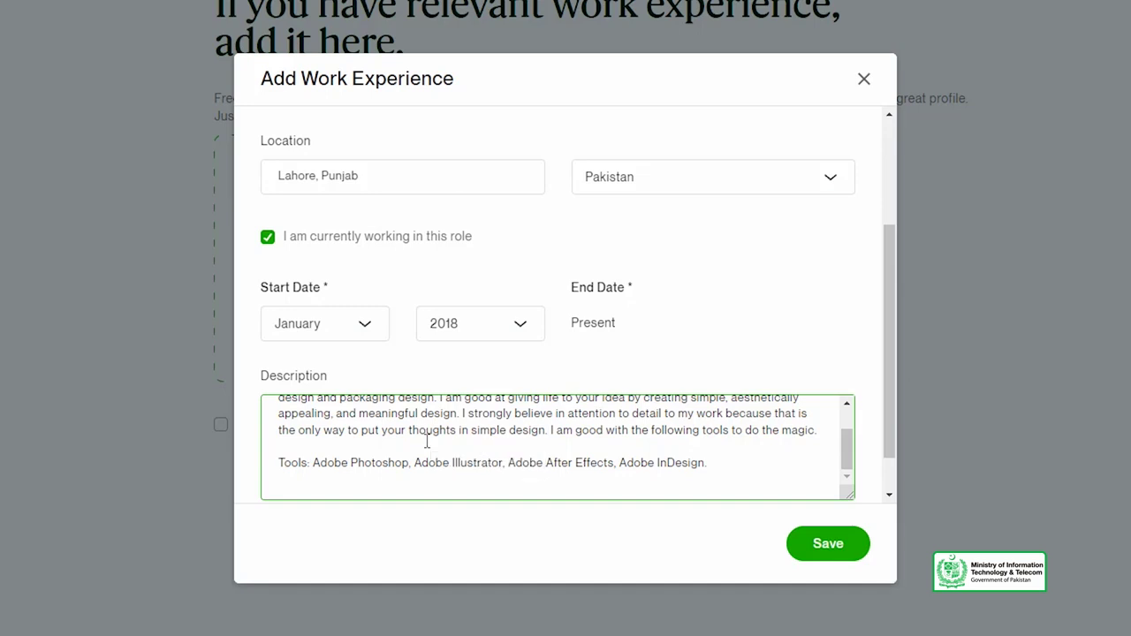
{"action": "scroll", "coordinate": [427, 439], "scroll_direction": "up", "scroll_amount": 2}
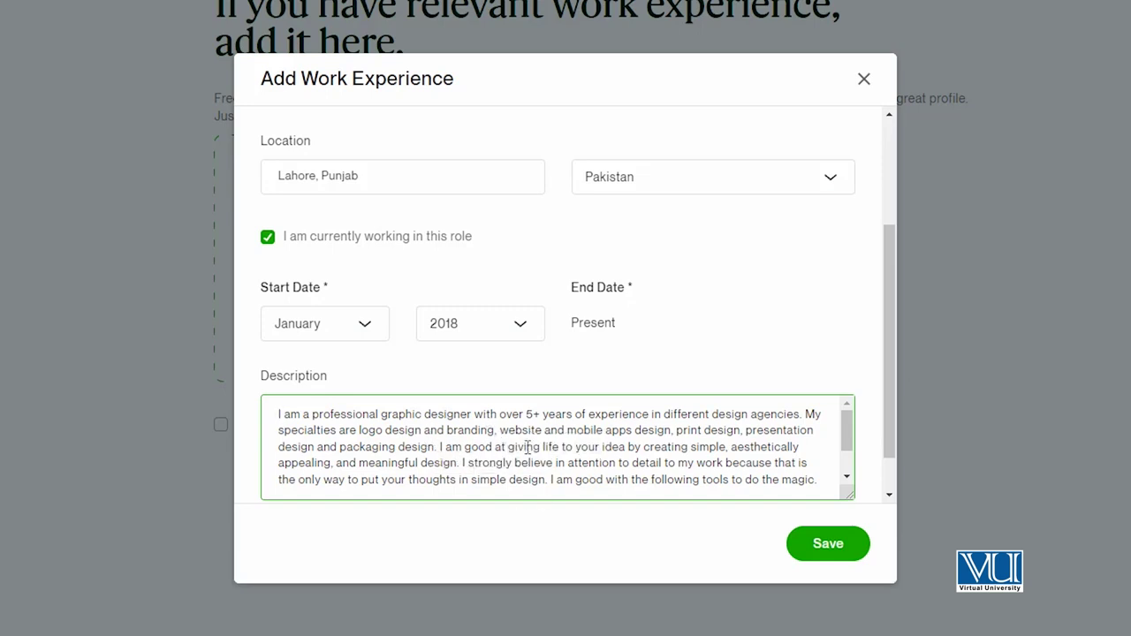
{"action": "scroll", "coordinate": [431, 452], "scroll_direction": "down", "scroll_amount": 1}
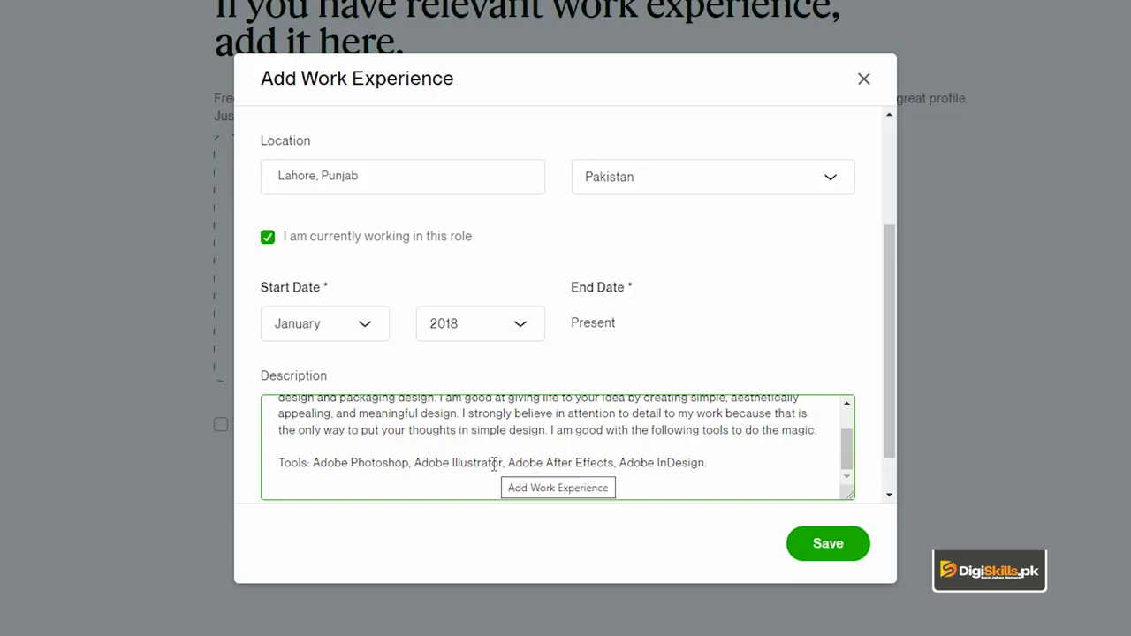
{"action": "scroll", "coordinate": [494, 464], "scroll_direction": "down", "scroll_amount": 1}
{"action": "left_click", "coordinate": [825, 542]}
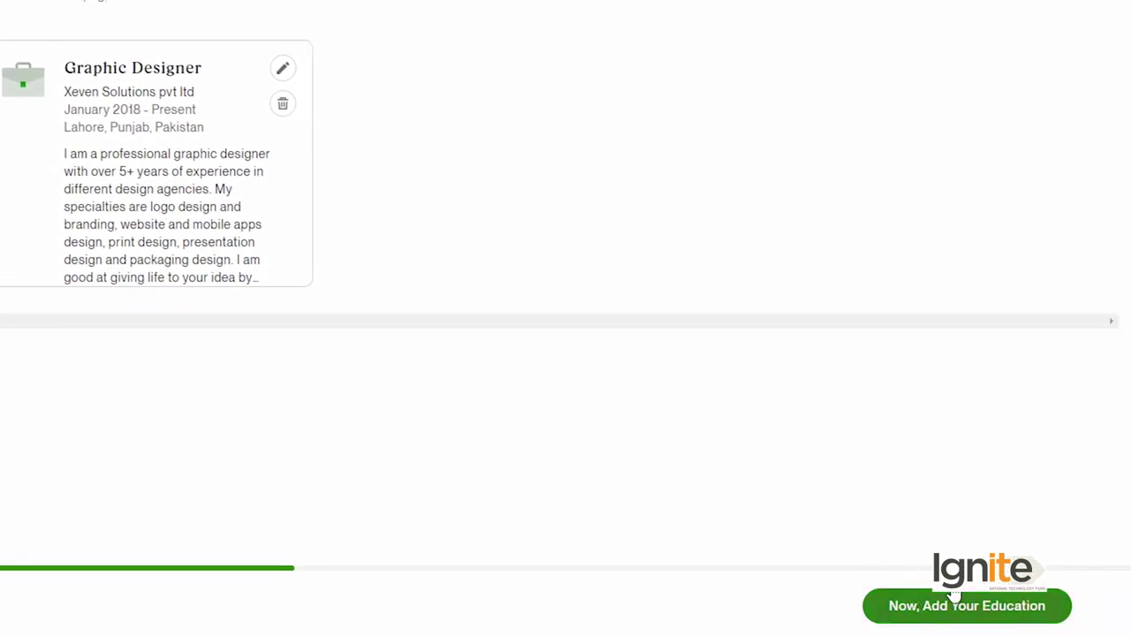
Step: Continue to the education step and open the Add Education History form
{"action": "left_click", "coordinate": [894, 610]}
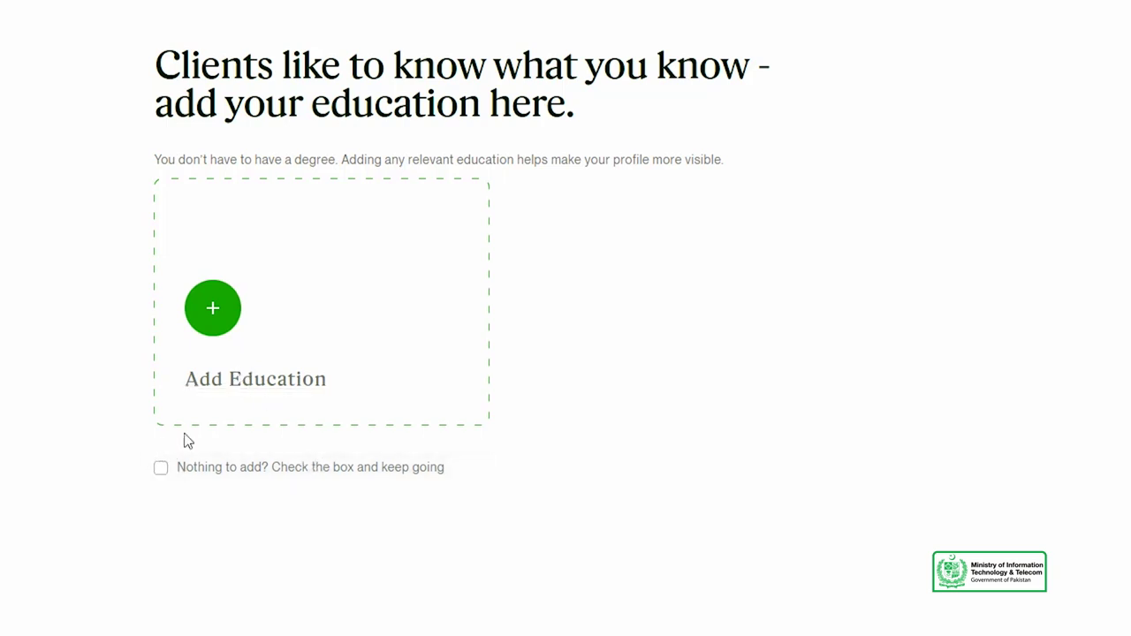
{"action": "left_click", "coordinate": [279, 407]}
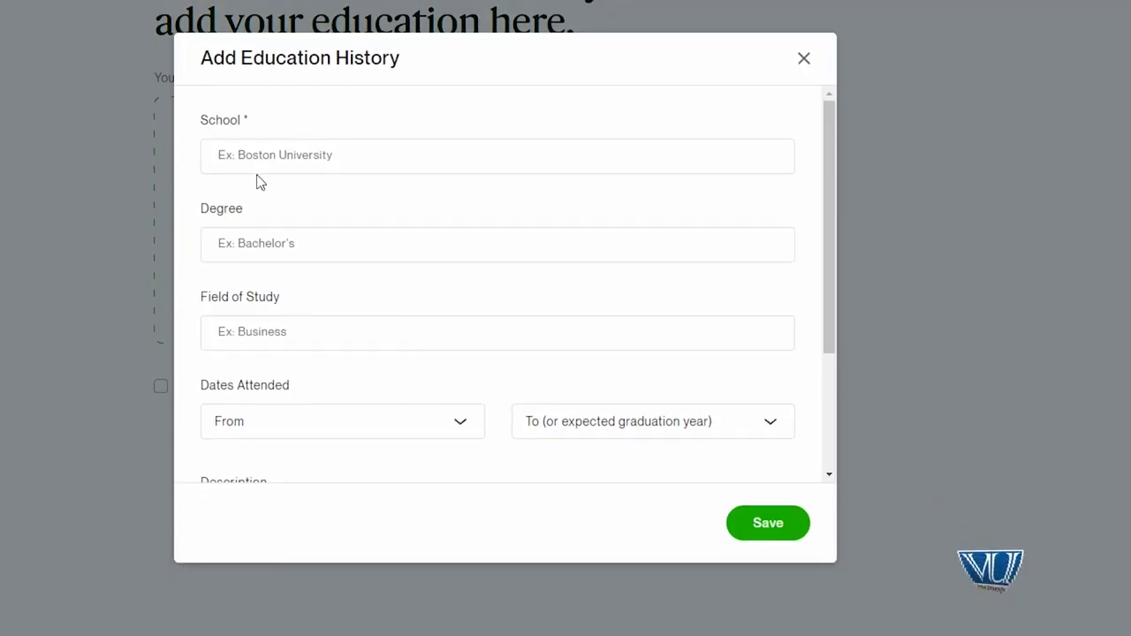
Step: Choose Virtual University Of Pakistan as the school
{"action": "left_click", "coordinate": [257, 171]}
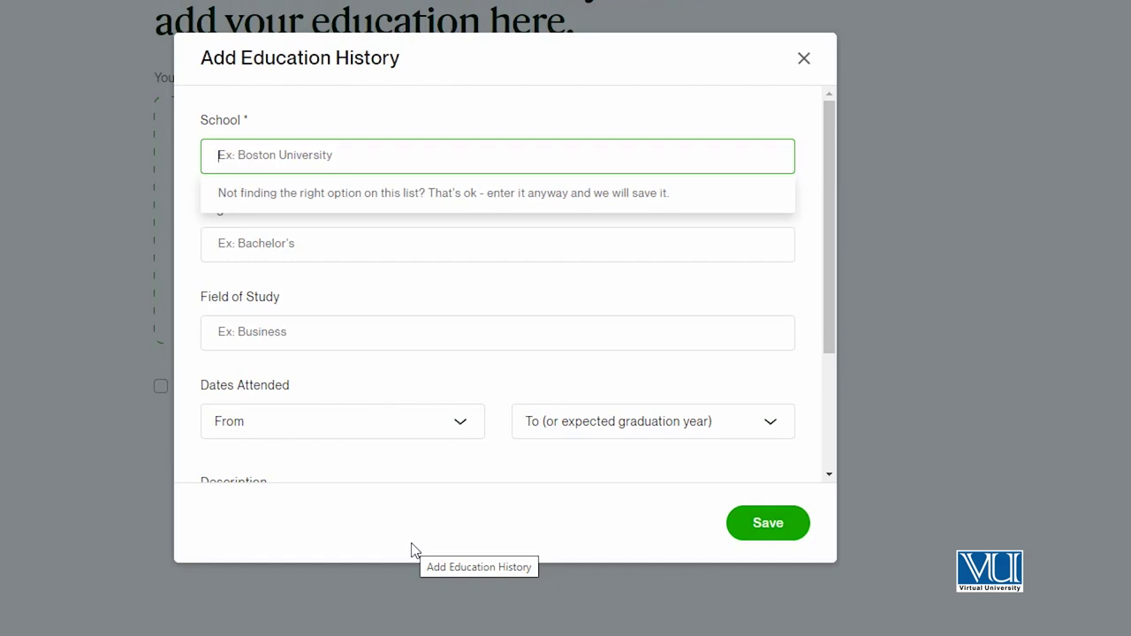
{"action": "type", "text": "Vir"}
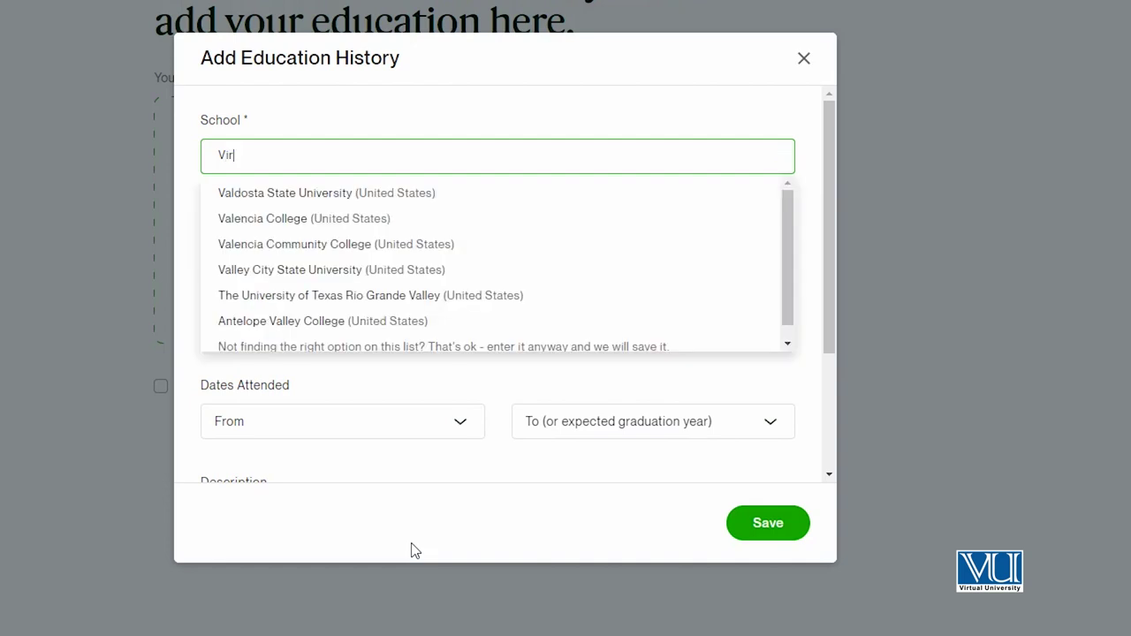
{"action": "type", "text": "tual Univer"}
{"action": "left_click", "coordinate": [358, 205]}
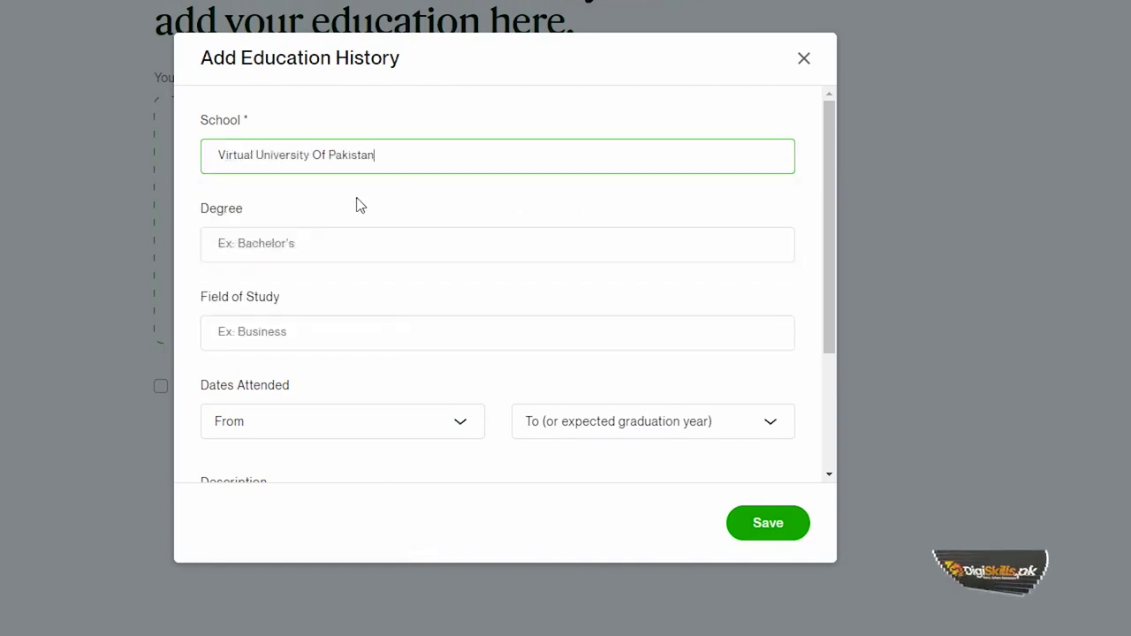
Step: Type a Master in Information Technology degree and choose Computer science as field of study
{"action": "left_click", "coordinate": [305, 243]}
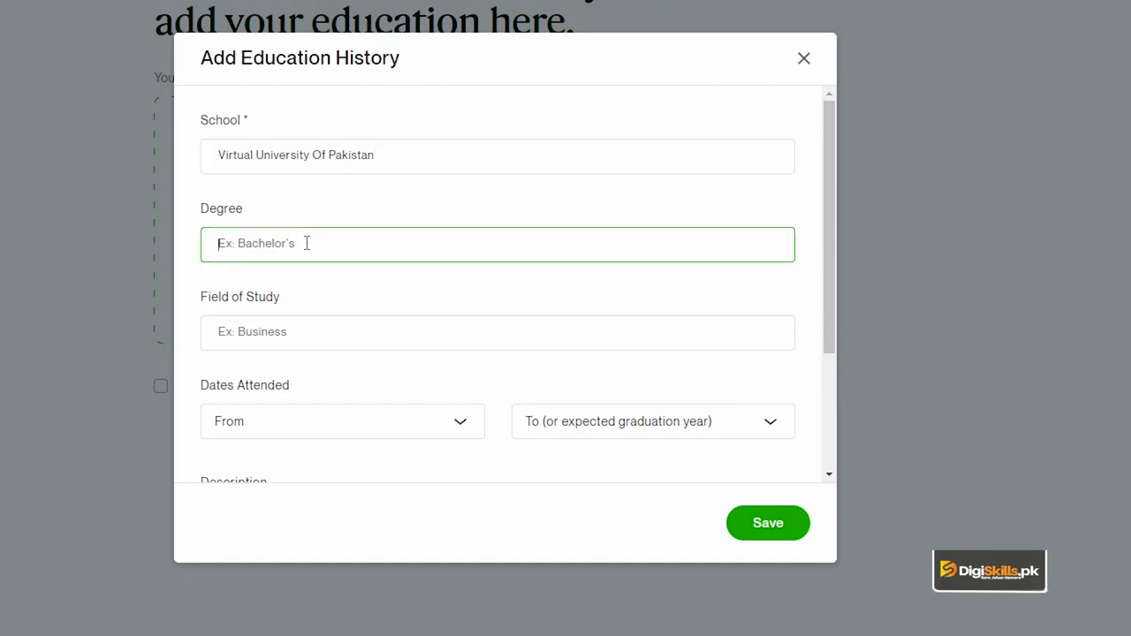
{"action": "type", "text": "Master in Information Technology"}
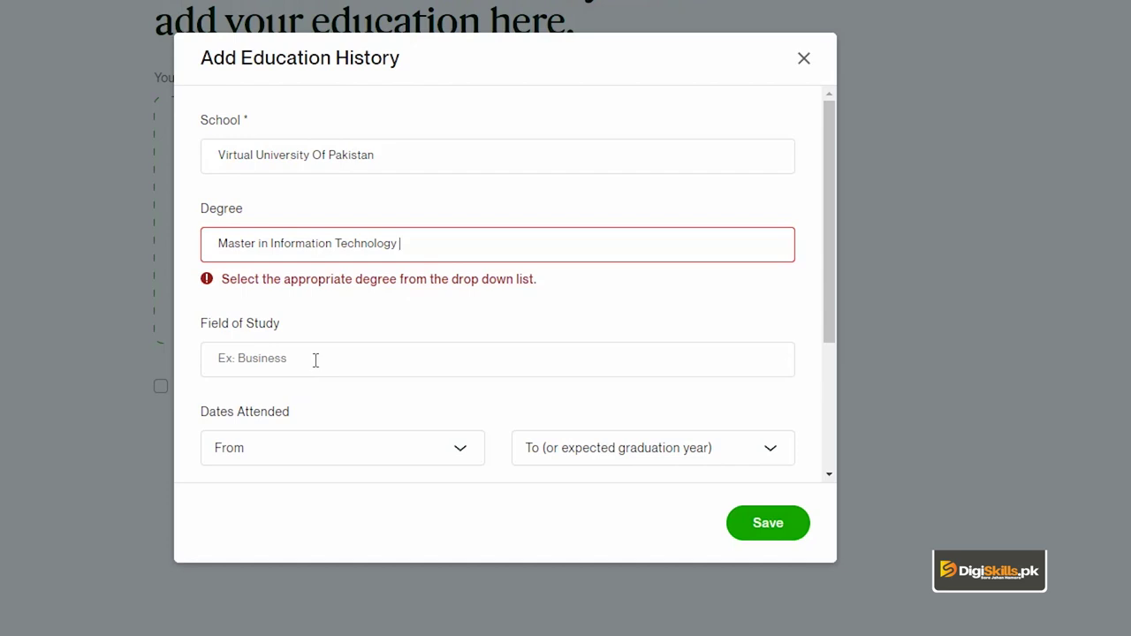
{"action": "left_click", "coordinate": [315, 361]}
{"action": "type", "text": "Computer Sc"}
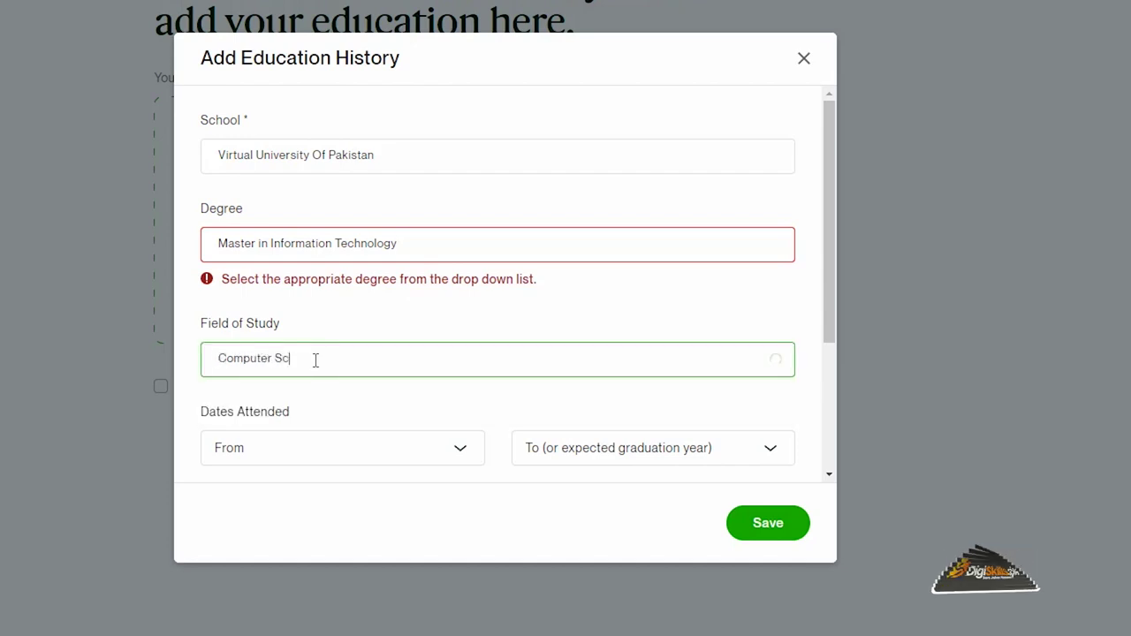
{"action": "type", "text": "ience"}
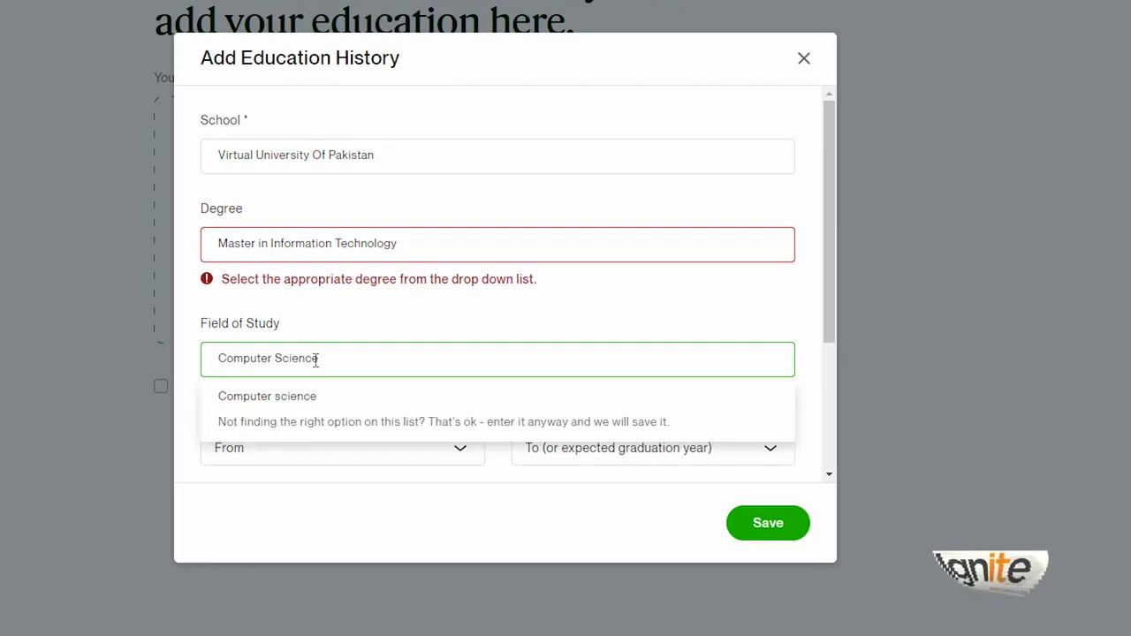
{"action": "left_click", "coordinate": [292, 399]}
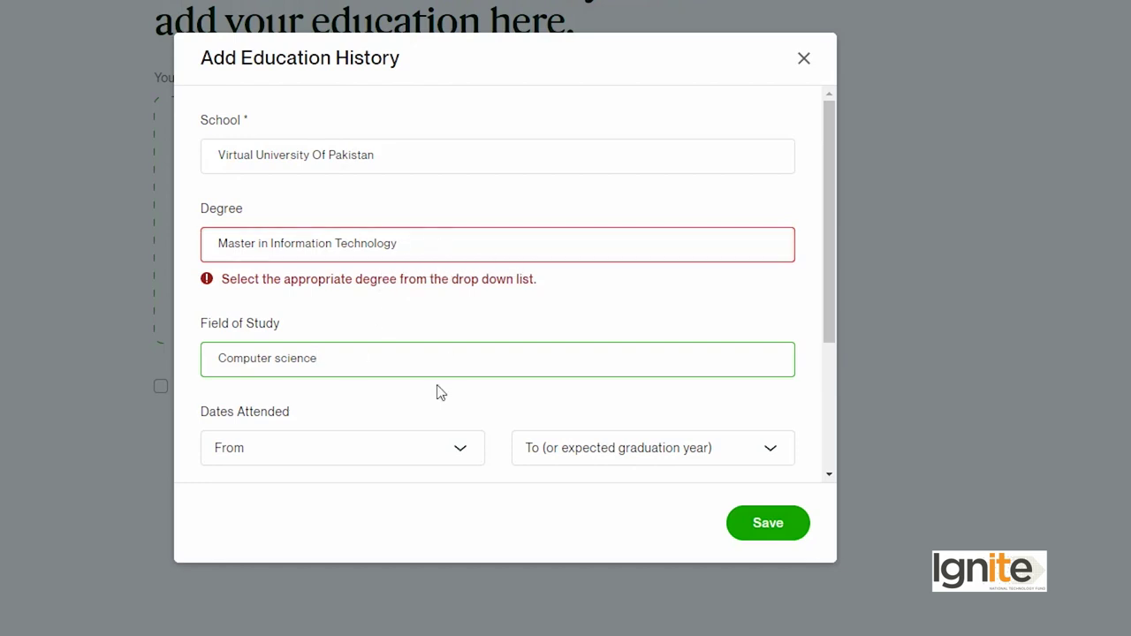
{"action": "left_click_drag", "start_coordinate": [221, 280], "coordinate": [121, 212]}
Step: Replace the degree text with the suggested Master of Computer Science (MSCS)
{"action": "left_click", "coordinate": [432, 244]}
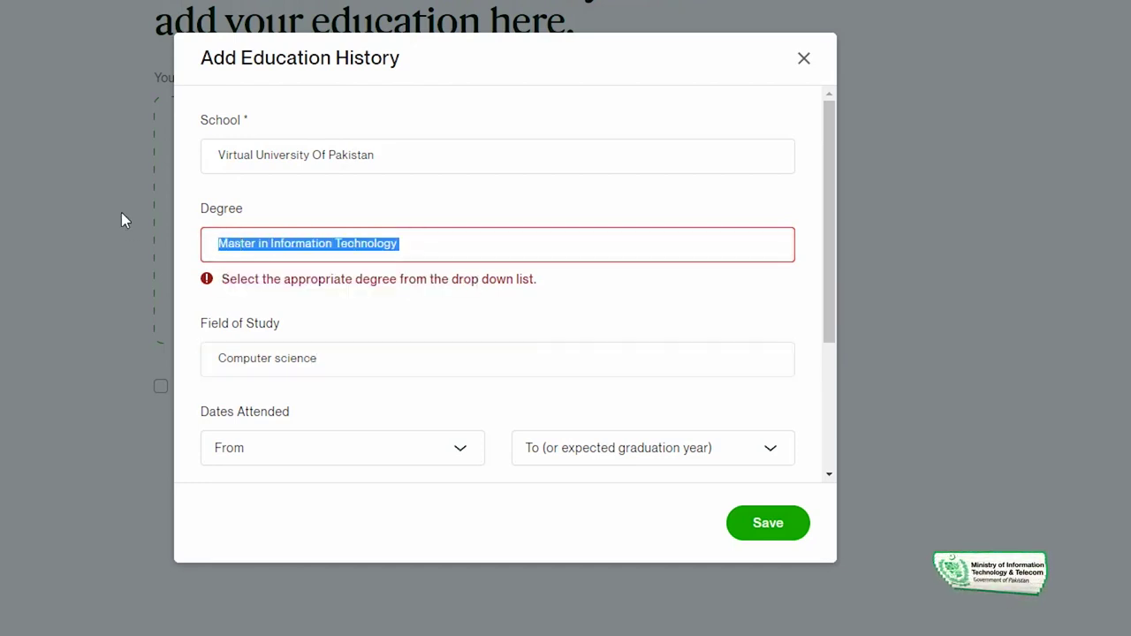
{"action": "type", "text": "di"}
{"action": "key", "text": "BackSpace"}
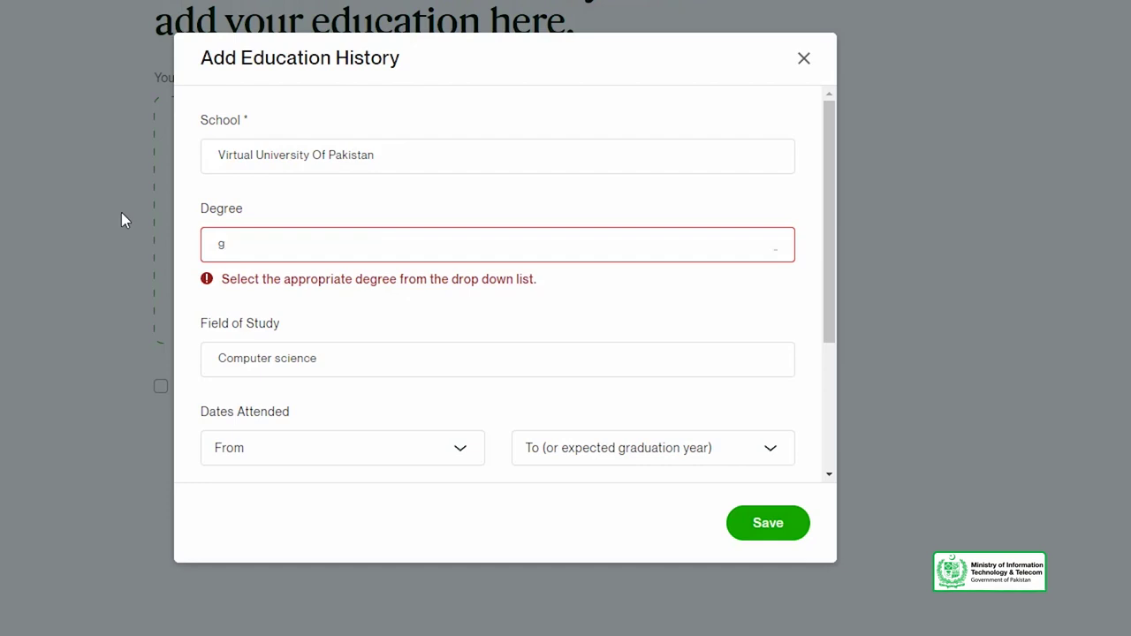
{"action": "key", "text": "BackSpace"}
{"action": "type", "text": "Mad"}
{"action": "key", "text": "BackSpace"}
{"action": "type", "text": "st"}
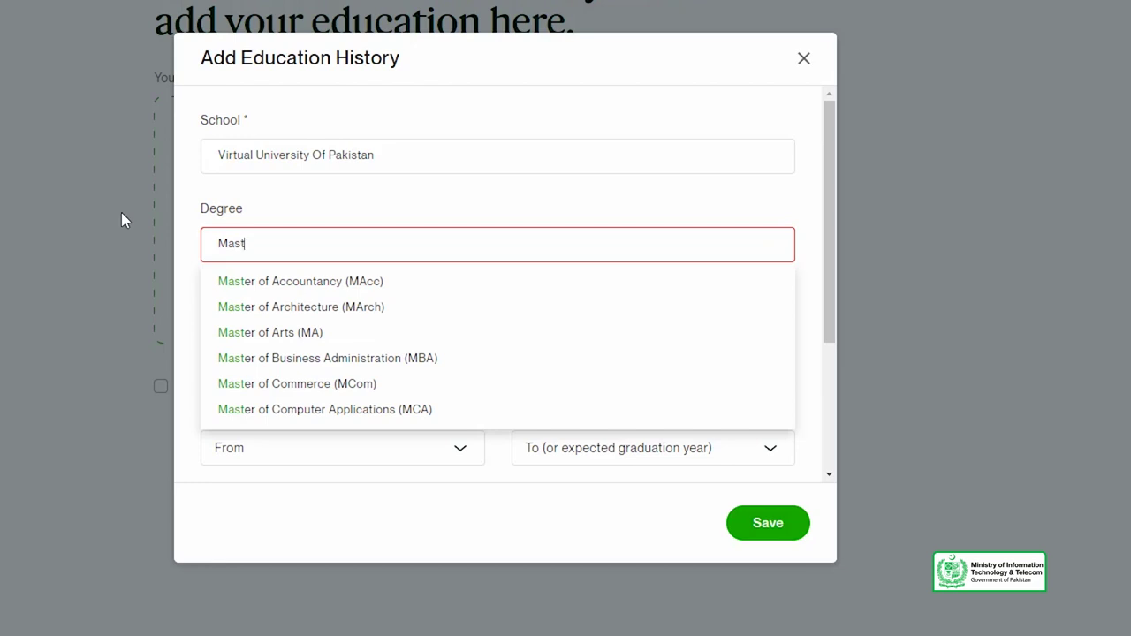
{"action": "type", "text": "er"}
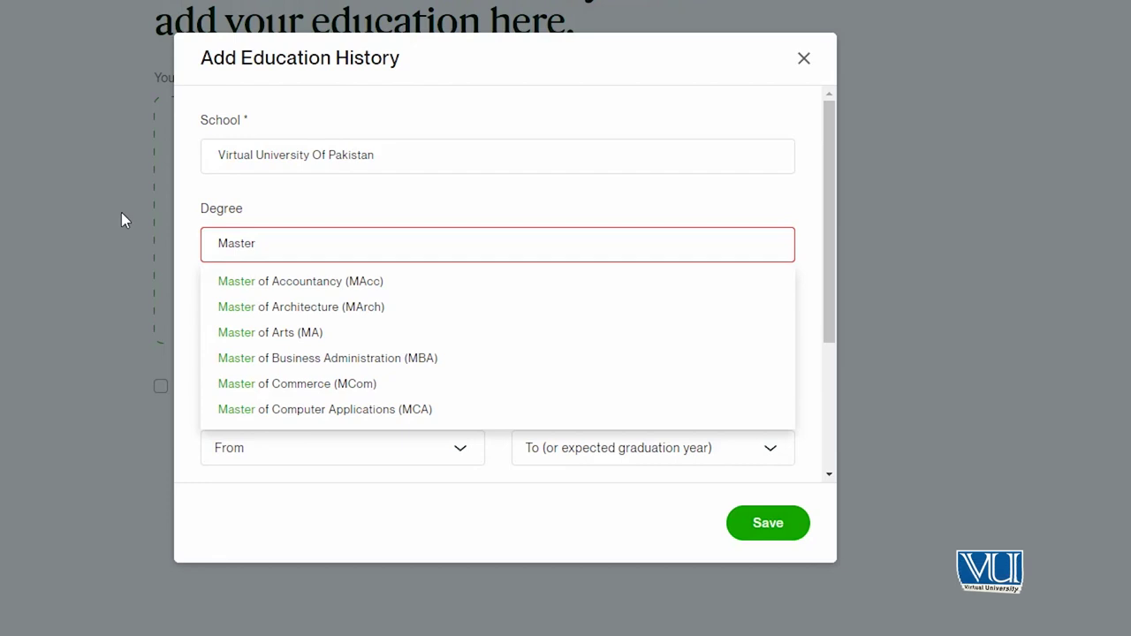
{"action": "type", "text": " of com"}
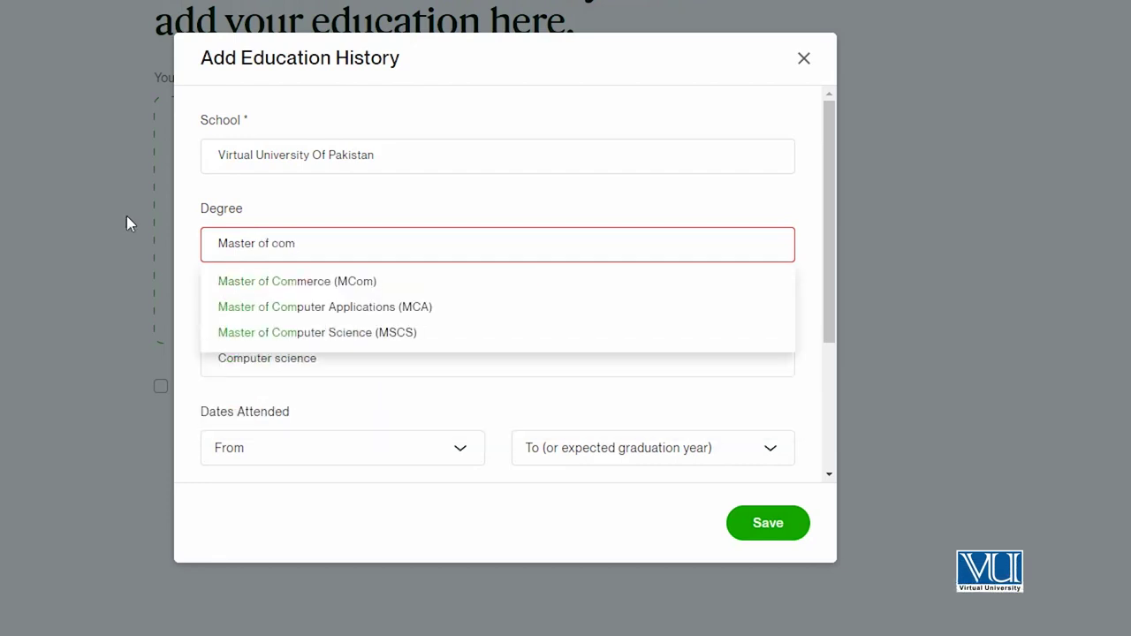
{"action": "left_click", "coordinate": [251, 345]}
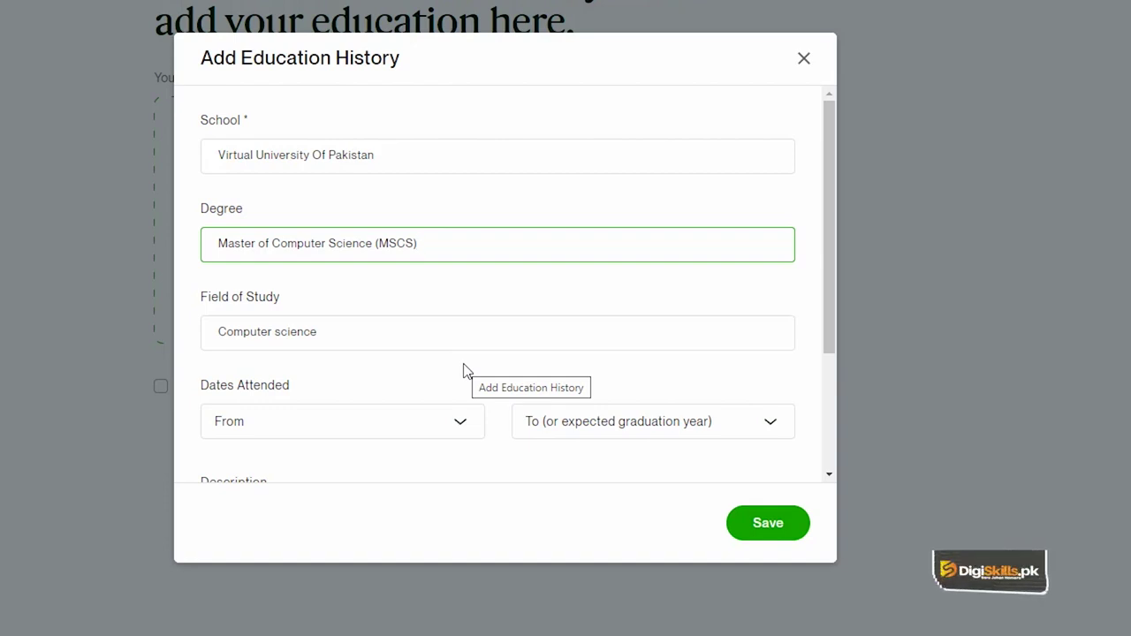
{"action": "scroll", "coordinate": [365, 387], "scroll_direction": "down", "scroll_amount": 1}
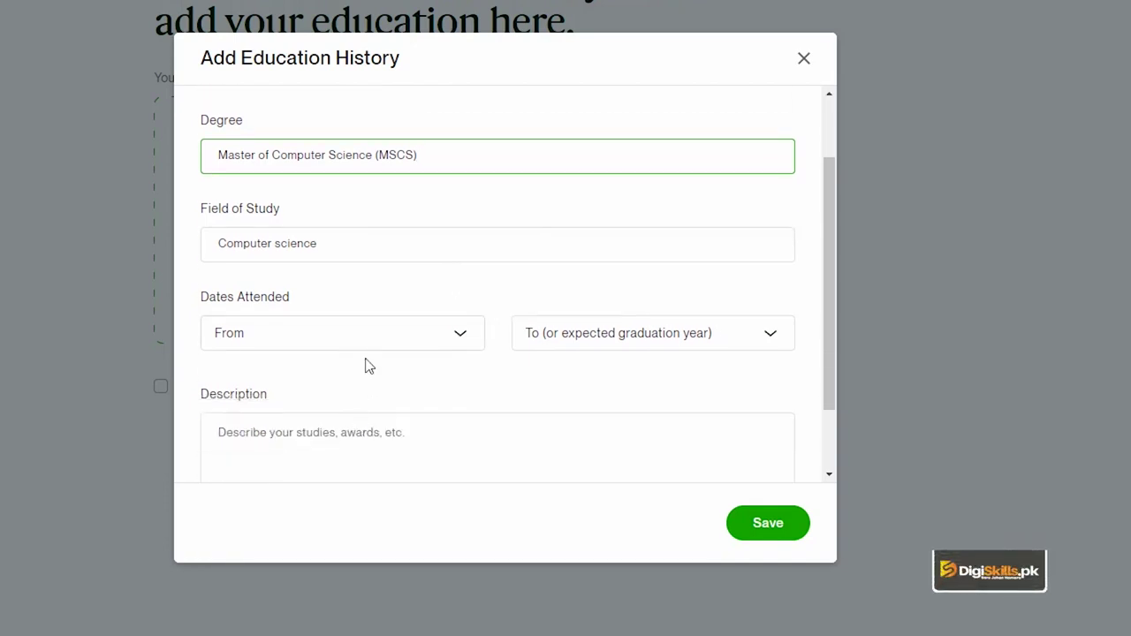
Step: Pick 2019 as the From year and 2021 as the To year
{"action": "left_click", "coordinate": [372, 348]}
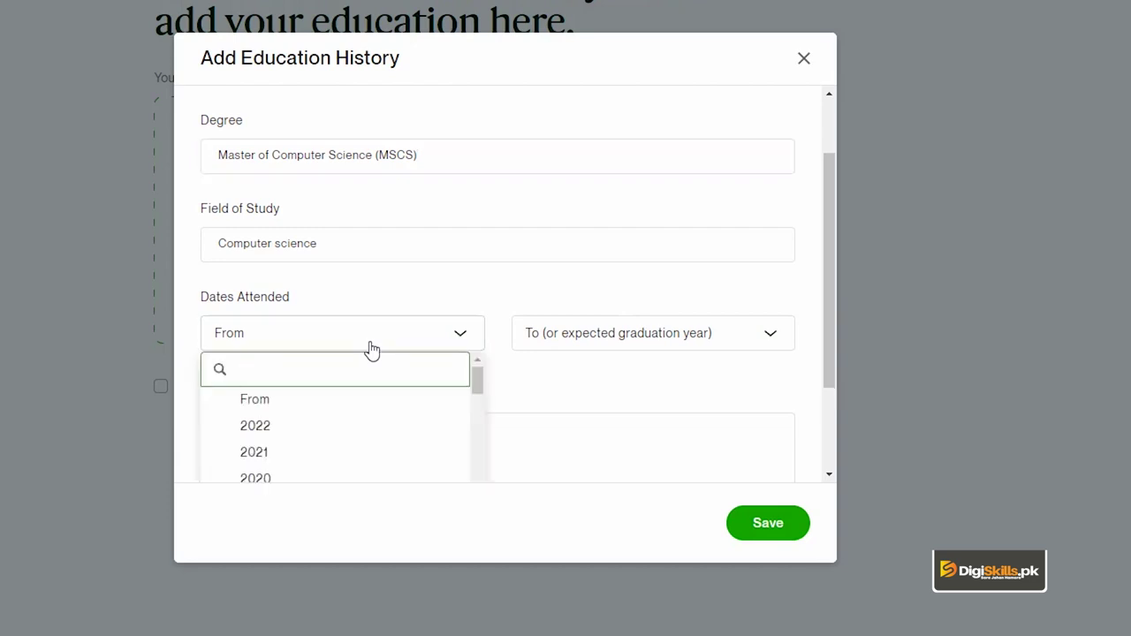
{"action": "scroll", "coordinate": [318, 422], "scroll_direction": "down", "scroll_amount": 2}
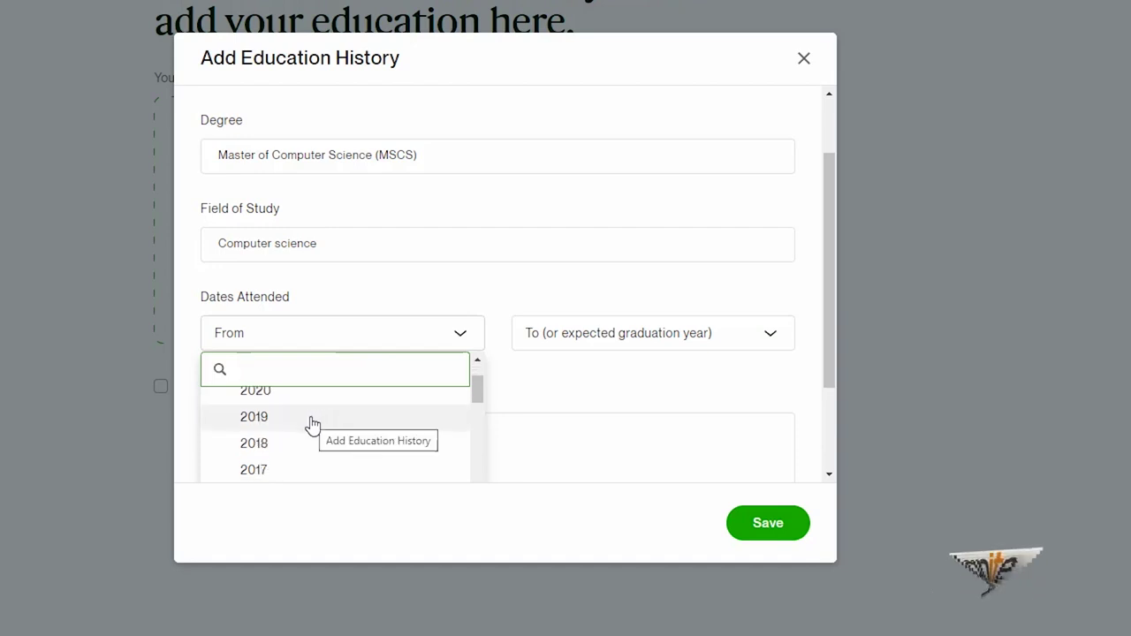
{"action": "left_click", "coordinate": [311, 425]}
{"action": "left_click", "coordinate": [557, 352]}
{"action": "scroll", "coordinate": [601, 449], "scroll_direction": "down", "scroll_amount": 3}
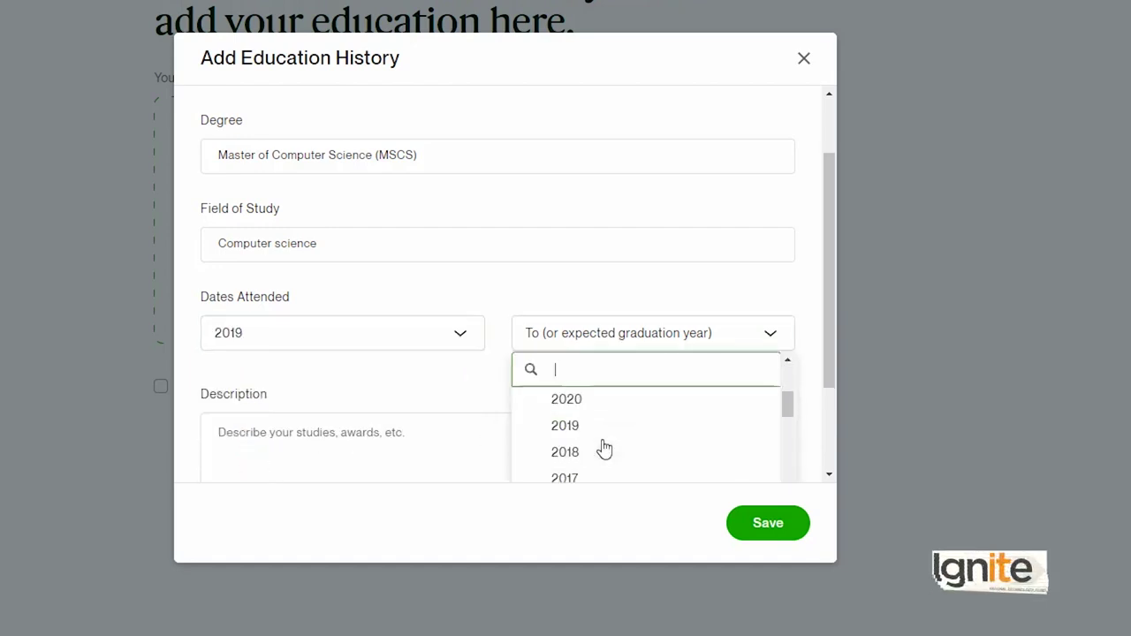
{"action": "scroll", "coordinate": [601, 449], "scroll_direction": "up", "scroll_amount": 1}
{"action": "left_click", "coordinate": [566, 402]}
{"action": "scroll", "coordinate": [323, 369], "scroll_direction": "down", "scroll_amount": 1}
{"action": "left_click", "coordinate": [324, 368]}
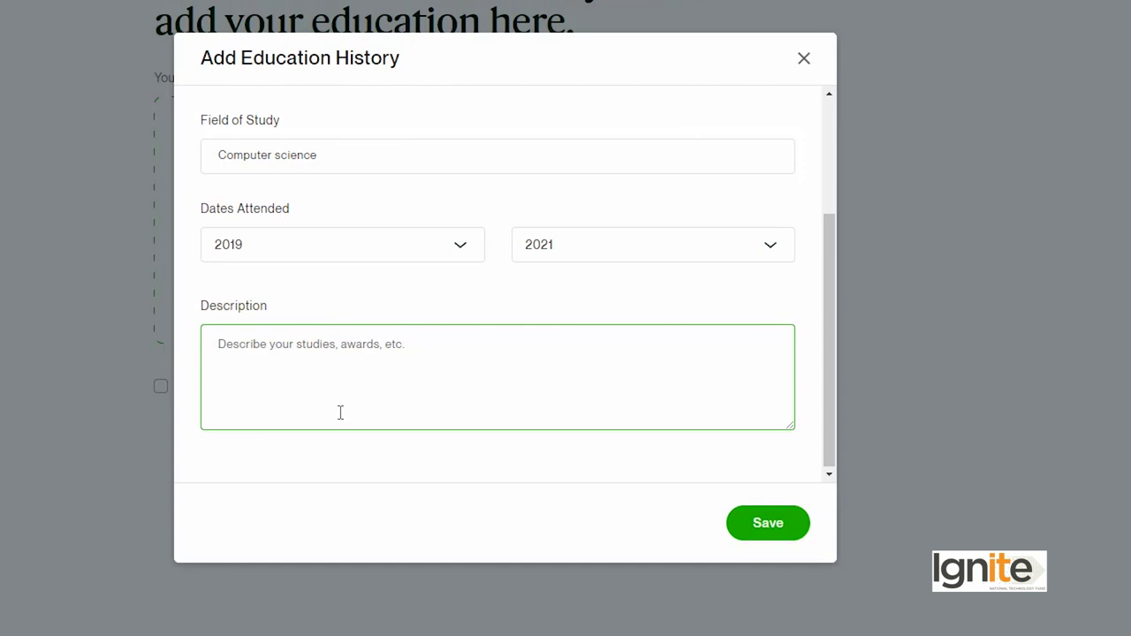
Step: Save the Virtual University Of Pakistan education entry and continue to Languages
{"action": "left_click", "coordinate": [759, 527]}
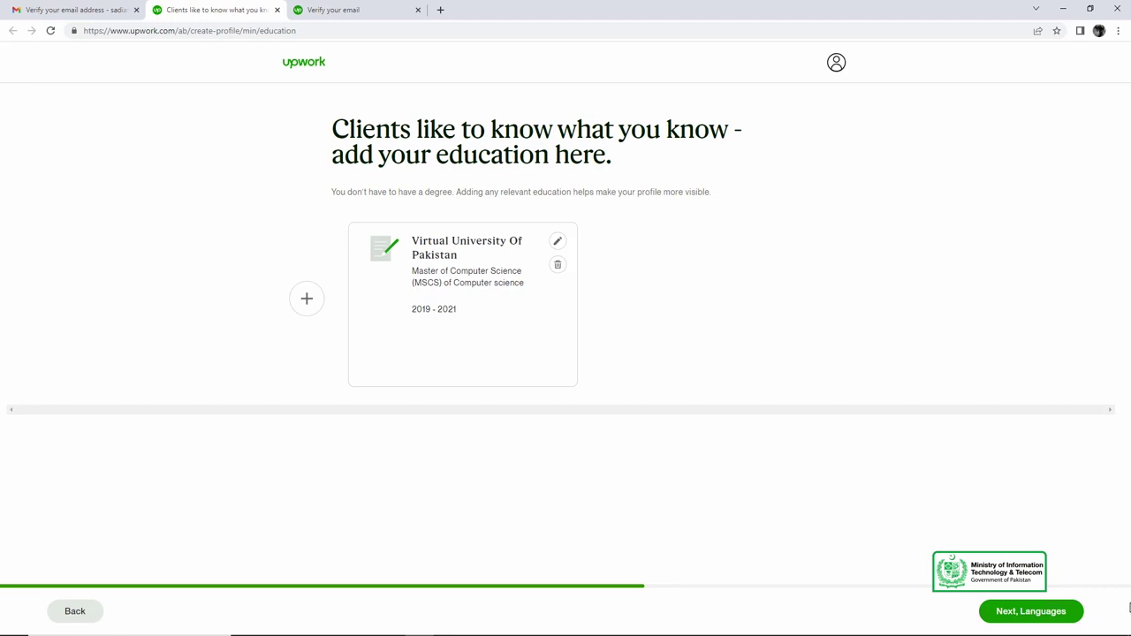
{"action": "left_click", "coordinate": [1019, 618]}
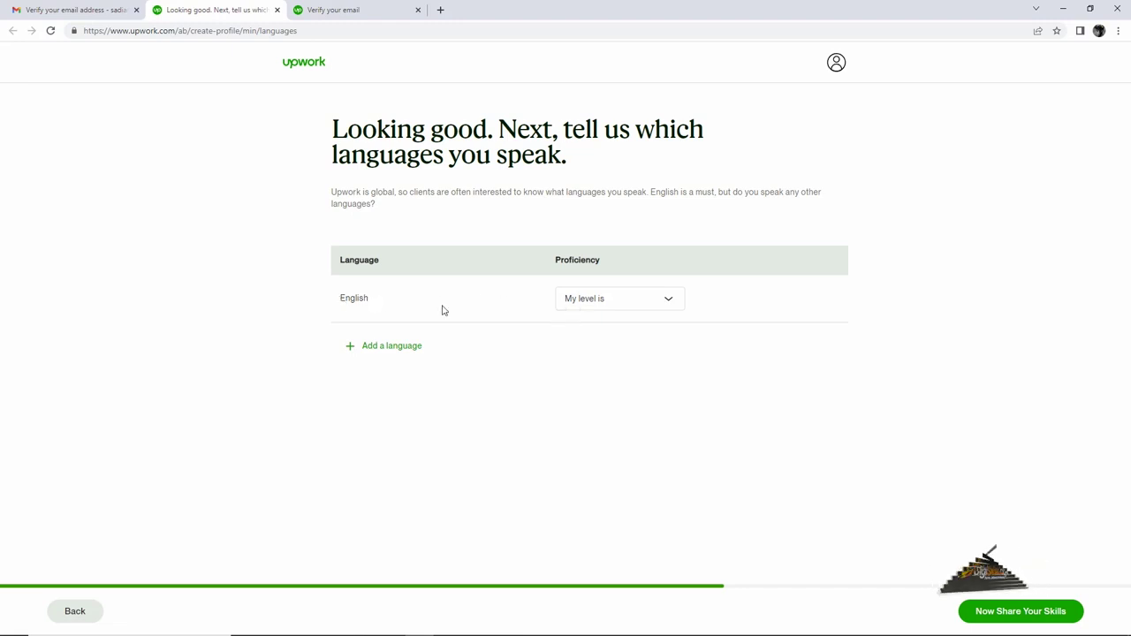
Step: Choose Conversational as the proficiency level for English
{"action": "left_click", "coordinate": [629, 307]}
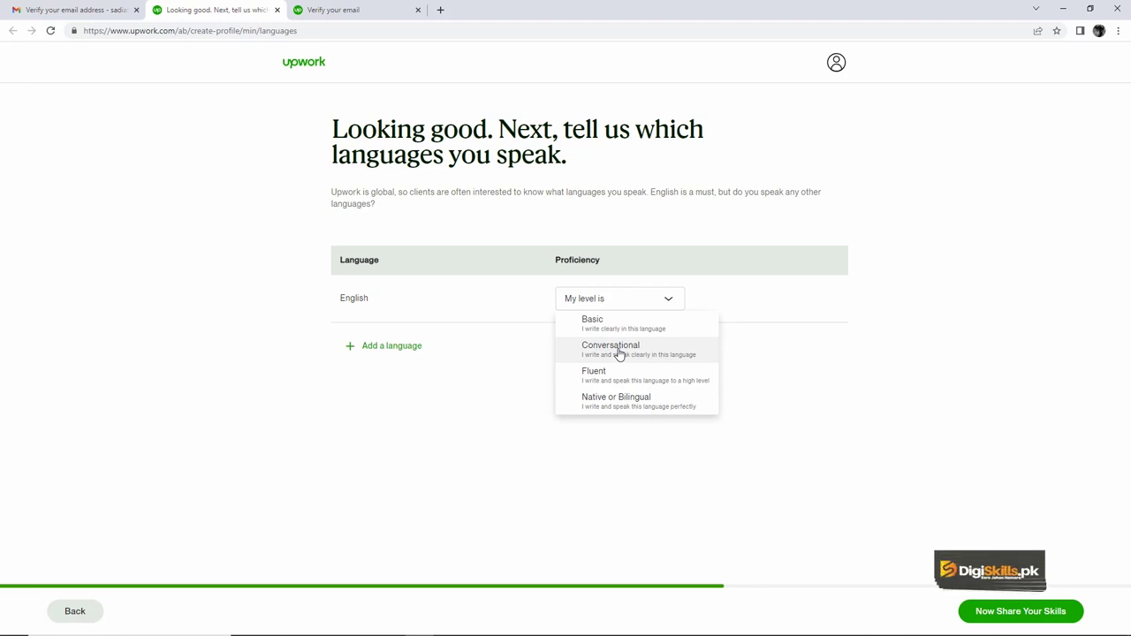
{"action": "left_click", "coordinate": [620, 354]}
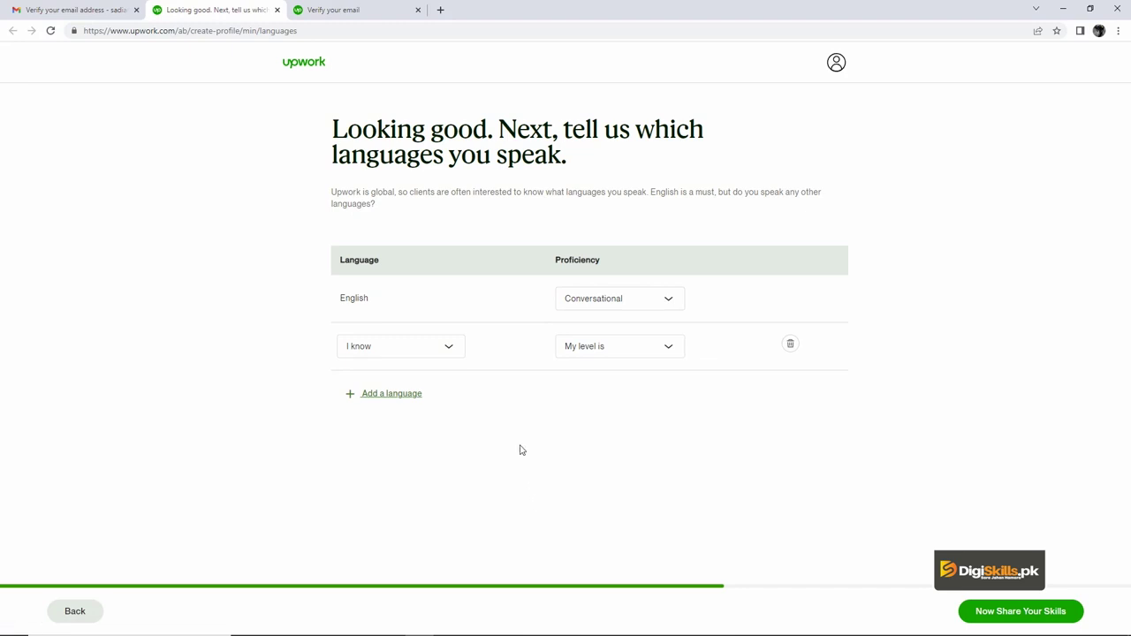
Step: Add Urdu as a second language at Native or Bilingual level
{"action": "left_click", "coordinate": [452, 354]}
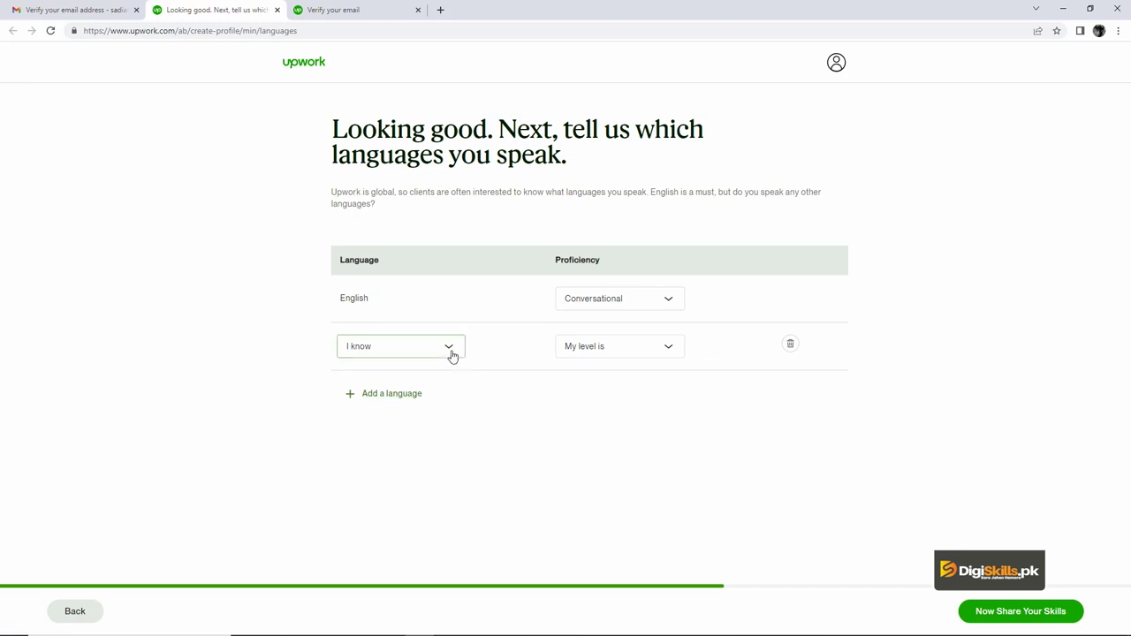
{"action": "type", "text": "urd"}
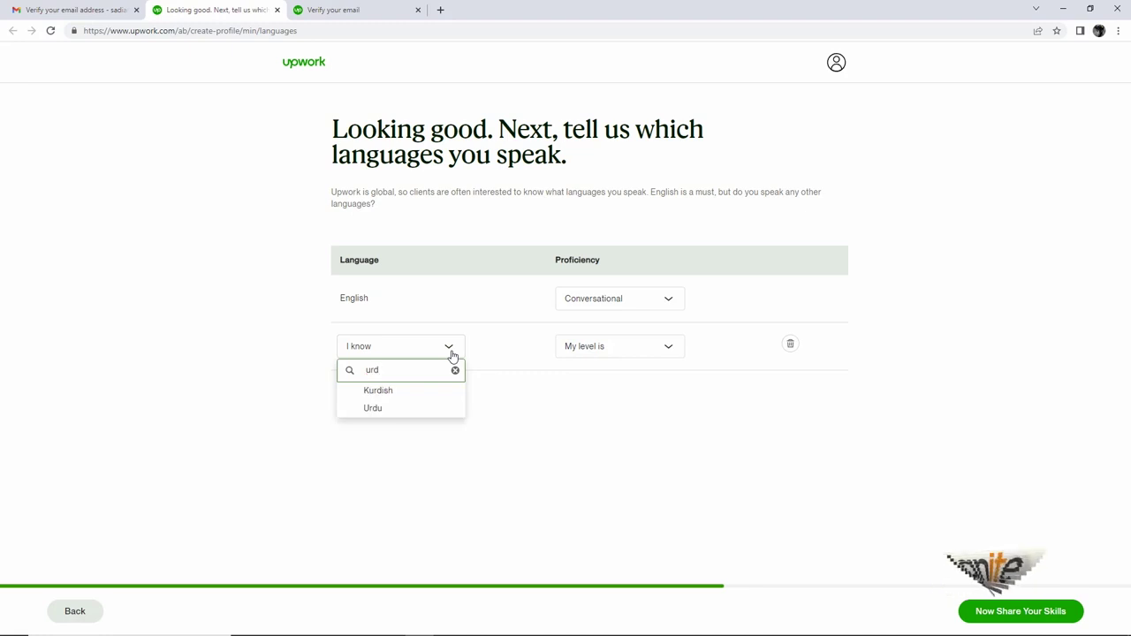
{"action": "left_click", "coordinate": [388, 409]}
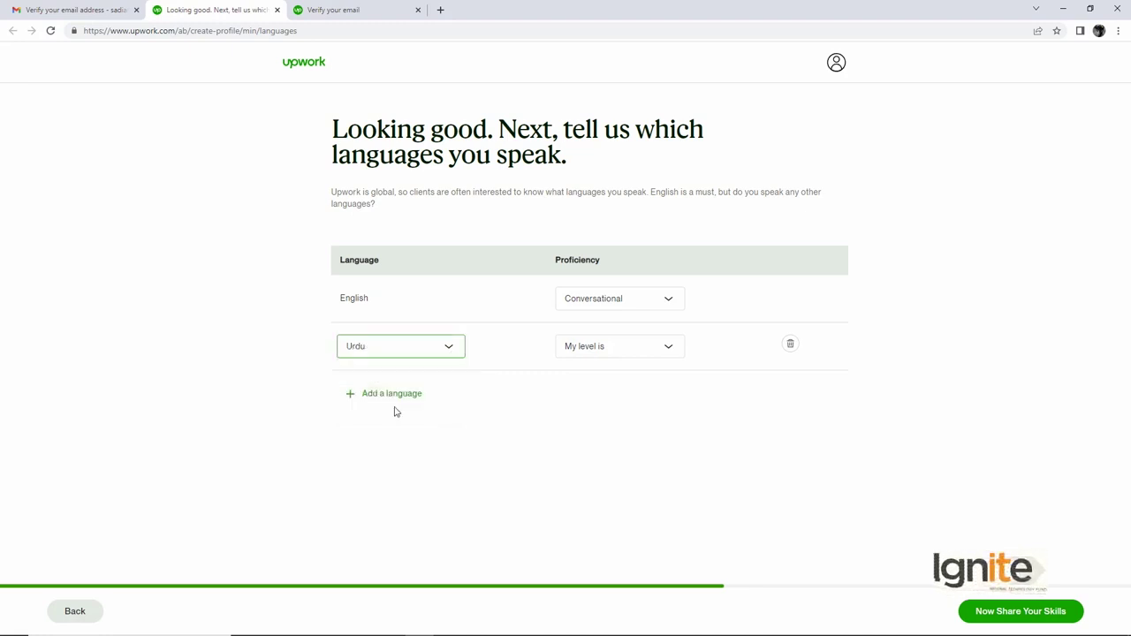
{"action": "left_click", "coordinate": [616, 353]}
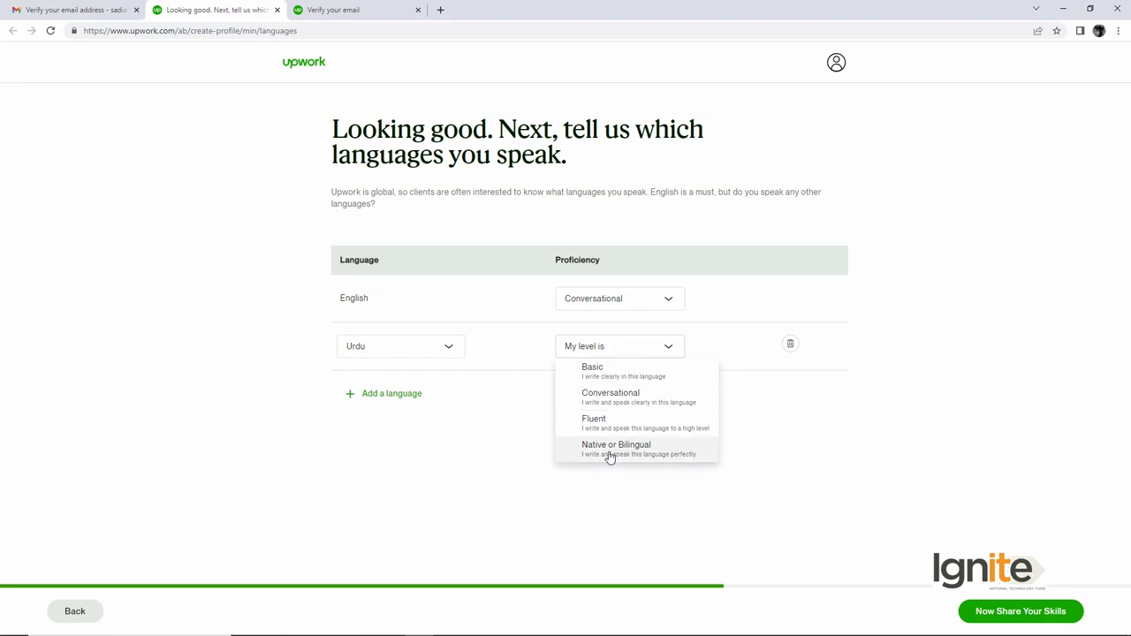
{"action": "left_click", "coordinate": [610, 456]}
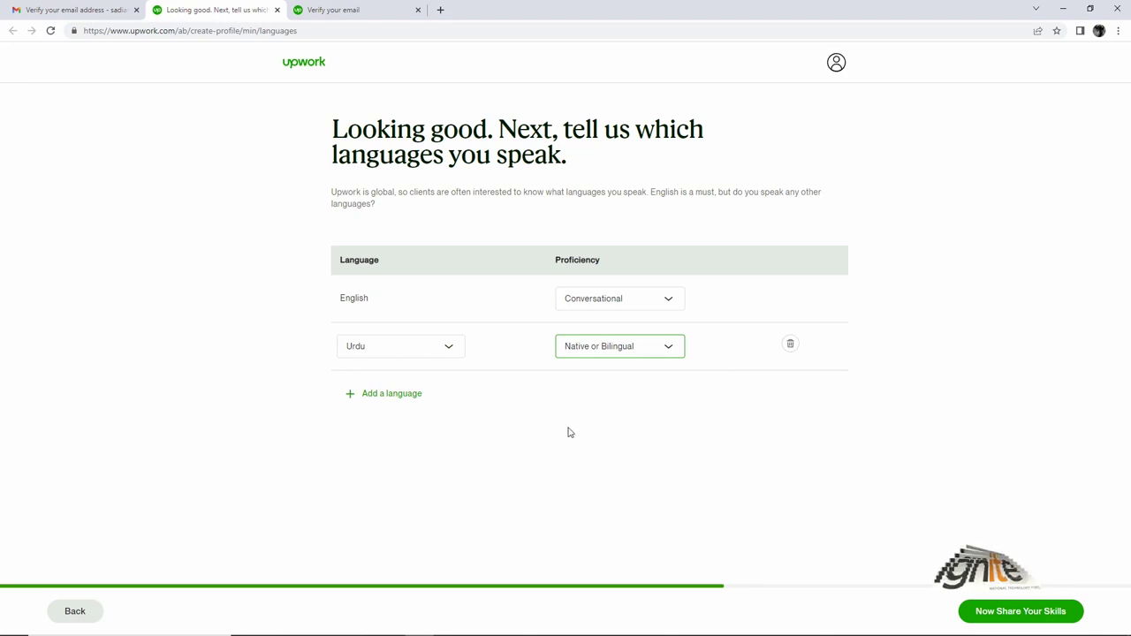
Step: Add Panjabi, Punjabi as a third language at Fluent level and continue
{"action": "left_click", "coordinate": [392, 394]}
{"action": "left_click", "coordinate": [429, 396]}
{"action": "type", "text": "pu"}
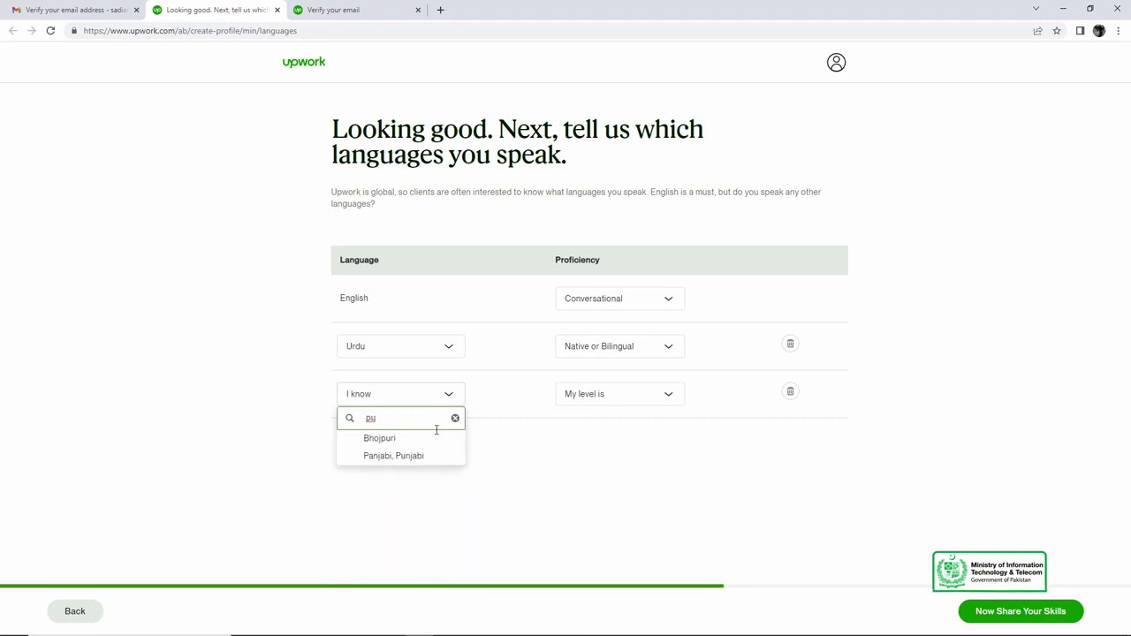
{"action": "left_click", "coordinate": [394, 456]}
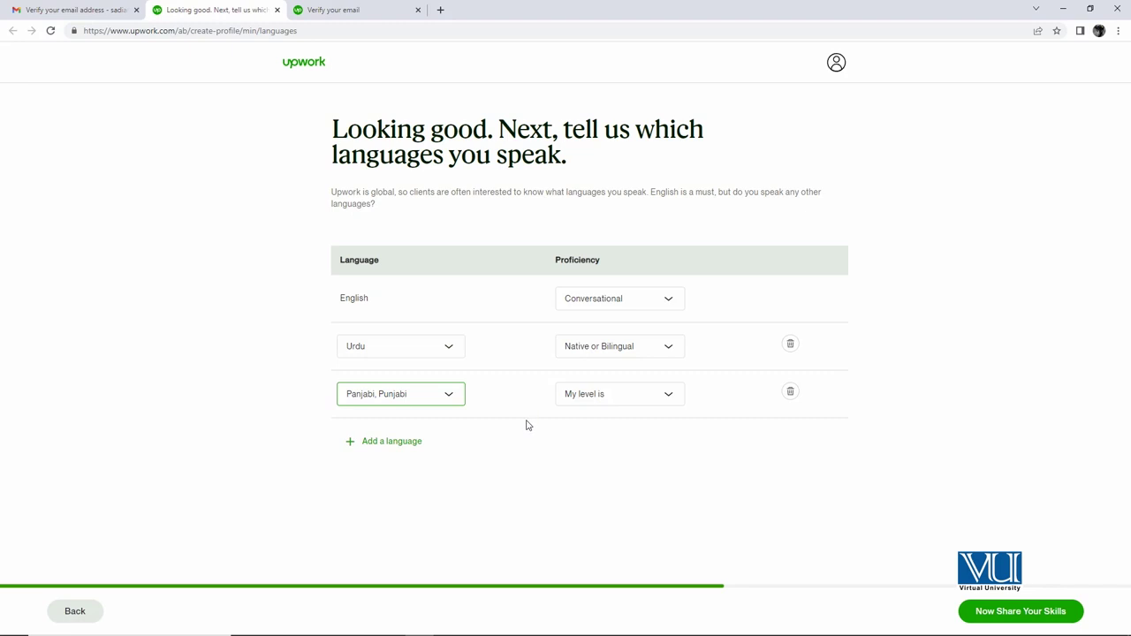
{"action": "left_click", "coordinate": [592, 401]}
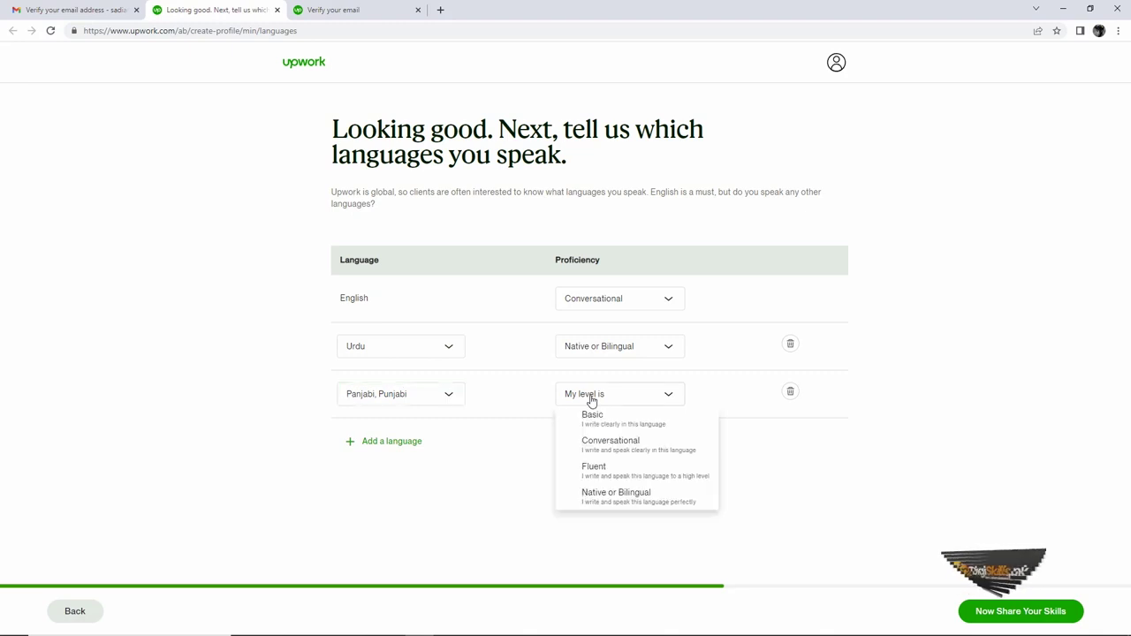
{"action": "left_click", "coordinate": [601, 475]}
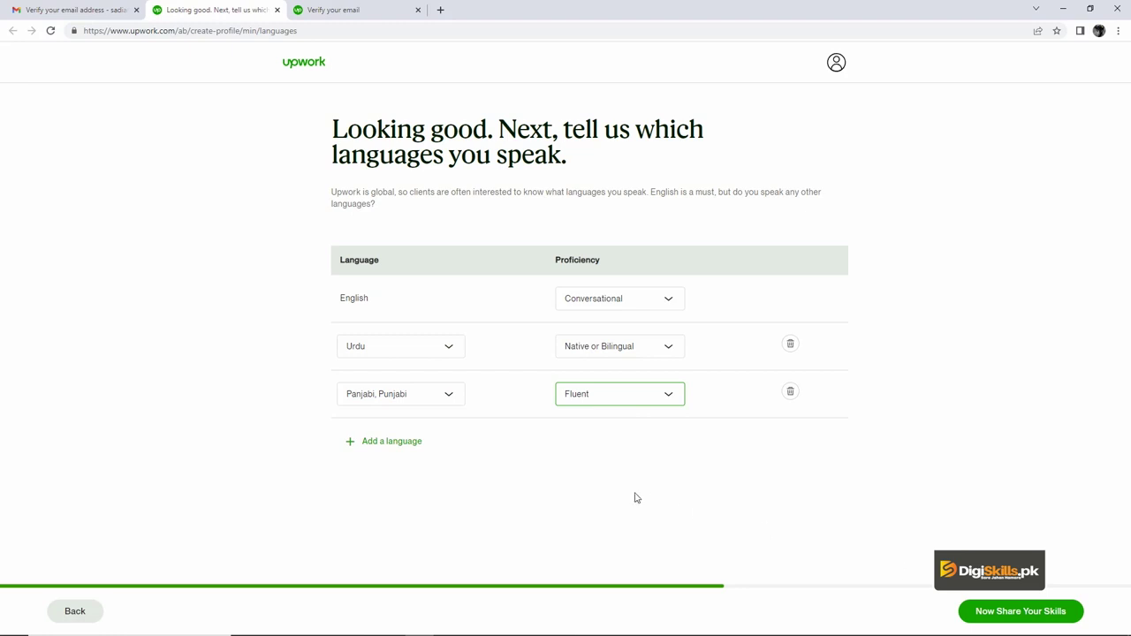
{"action": "left_click", "coordinate": [997, 616]}
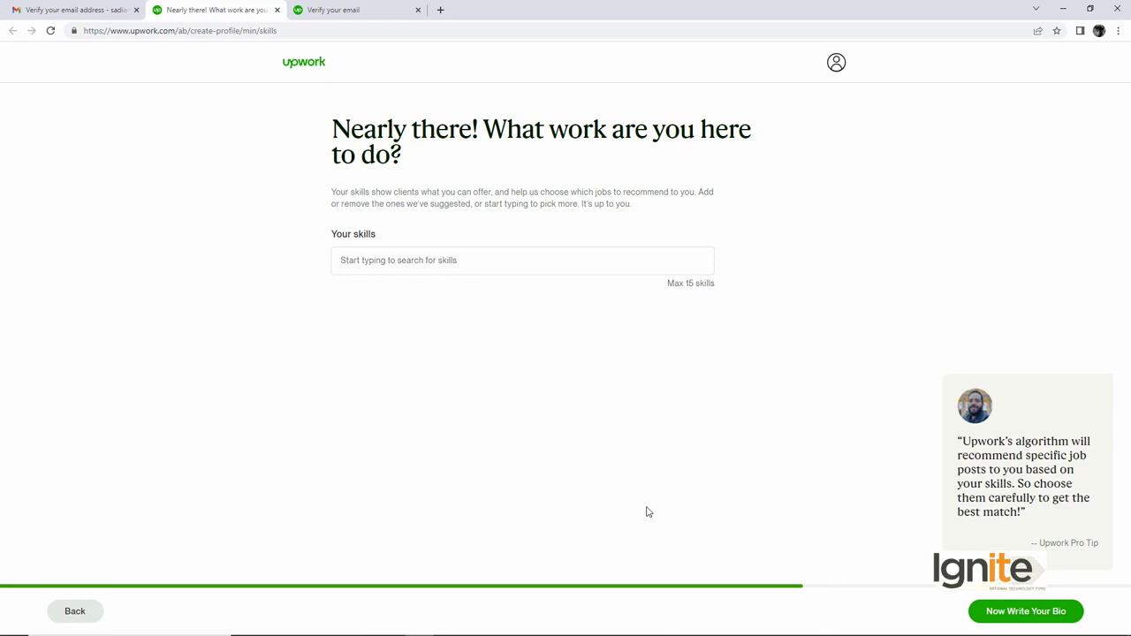
Step: Add Graphic Design and Illustration as skills from the suggestions
{"action": "left_click", "coordinate": [503, 265]}
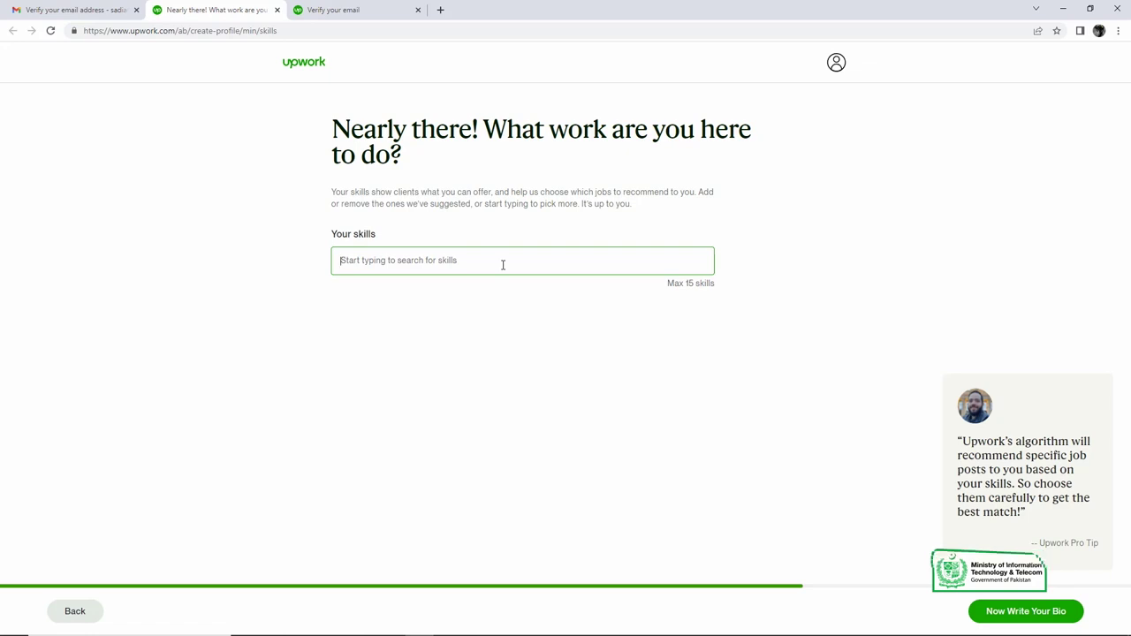
{"action": "type", "text": "Graphic"}
{"action": "key", "text": "Down"}
{"action": "key", "text": "Return"}
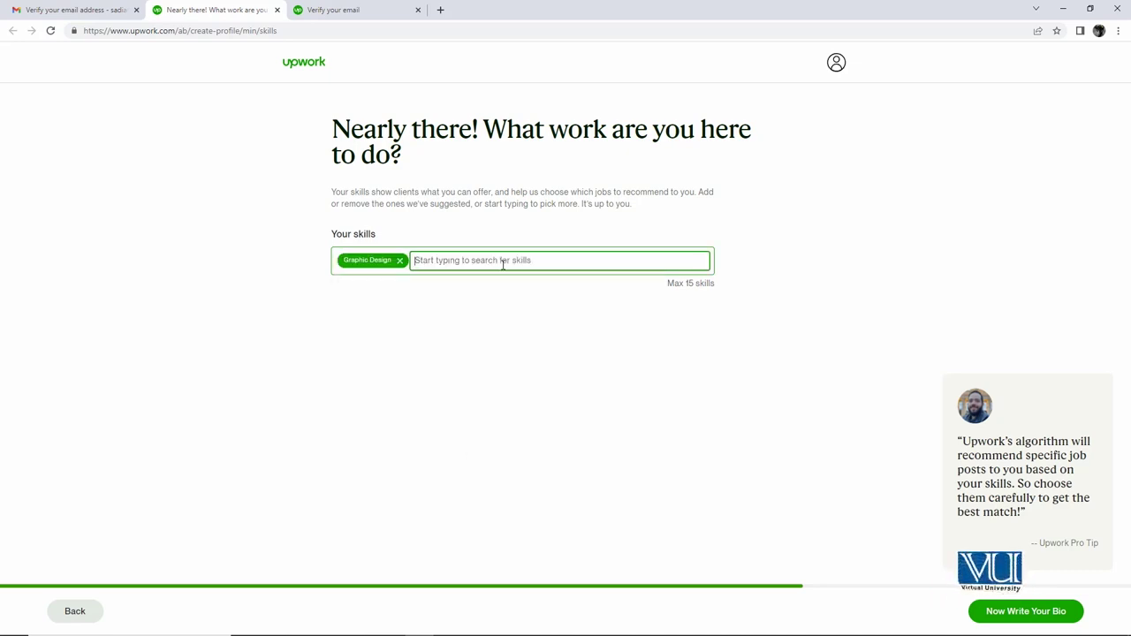
{"action": "type", "text": "illus"}
{"action": "key", "text": "Down"}
{"action": "key", "text": "Down"}
{"action": "key", "text": "Return"}
Step: Add Sketch and Animation as skills and continue to the bio step
{"action": "type", "text": "sketch"}
{"action": "key", "text": "Down"}
{"action": "key", "text": "Return"}
{"action": "type", "text": "anima"}
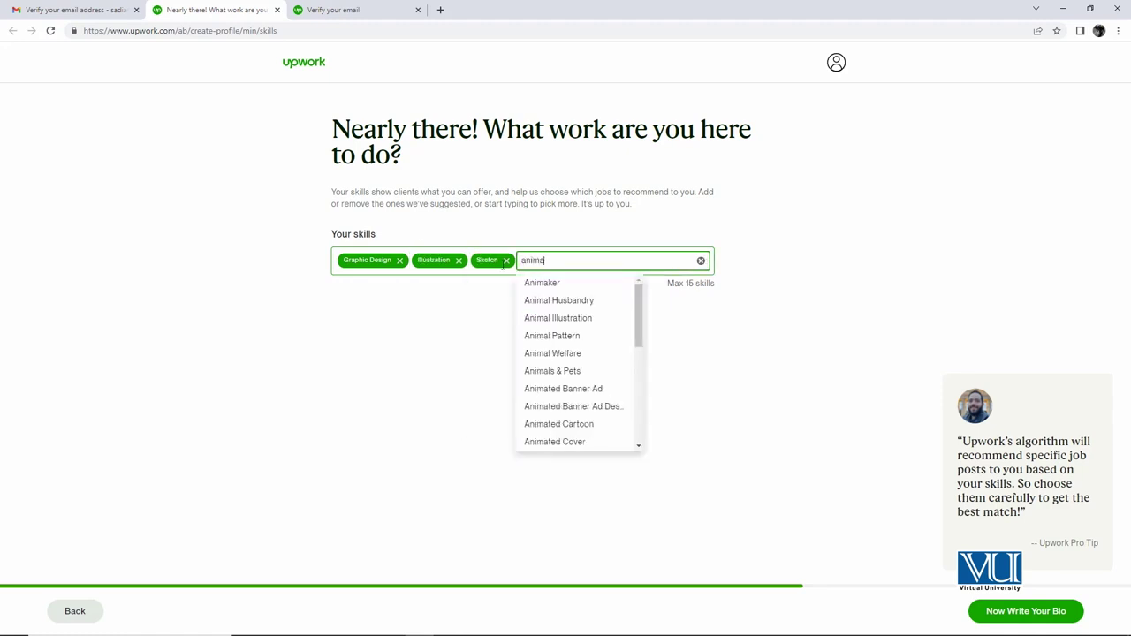
{"action": "type", "text": "tion"}
{"action": "key", "text": "Down"}
{"action": "key", "text": "Return"}
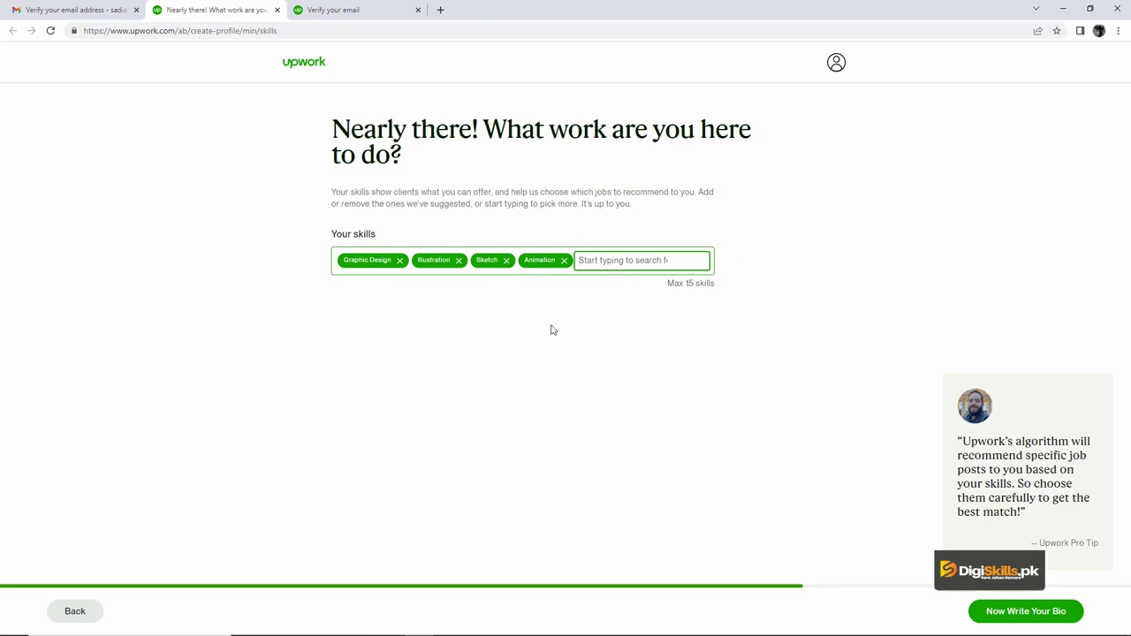
{"action": "left_click", "coordinate": [1005, 619]}
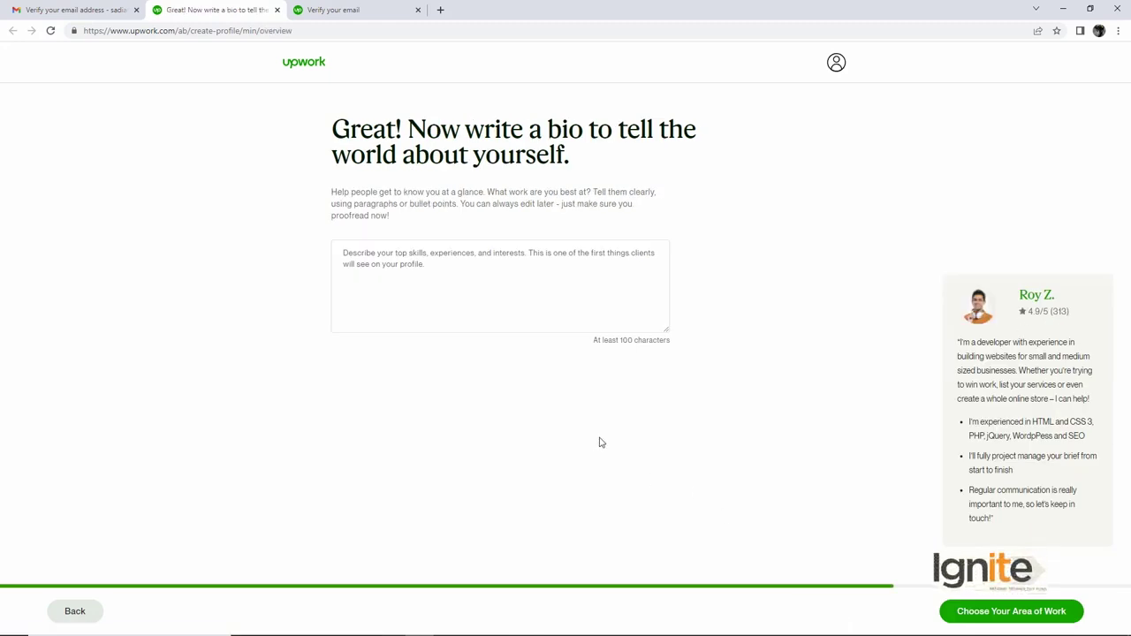
Step: Paste the prepared graphic-designer bio into the bio box and continue to the service step
{"action": "left_click", "coordinate": [454, 296]}
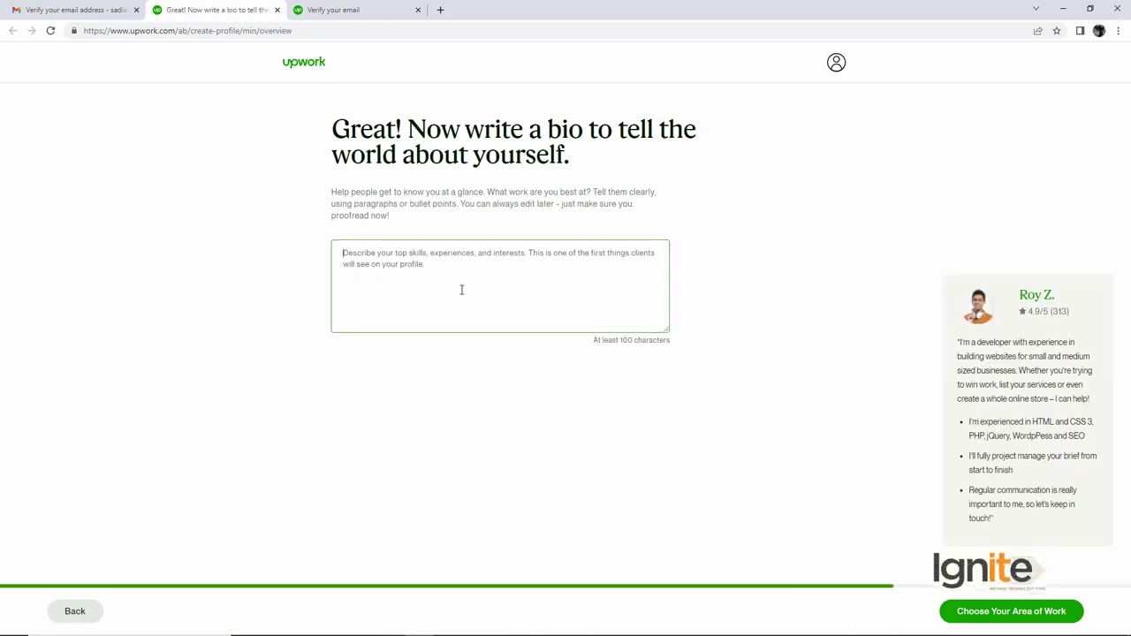
{"action": "key", "text": "ctrl+v"}
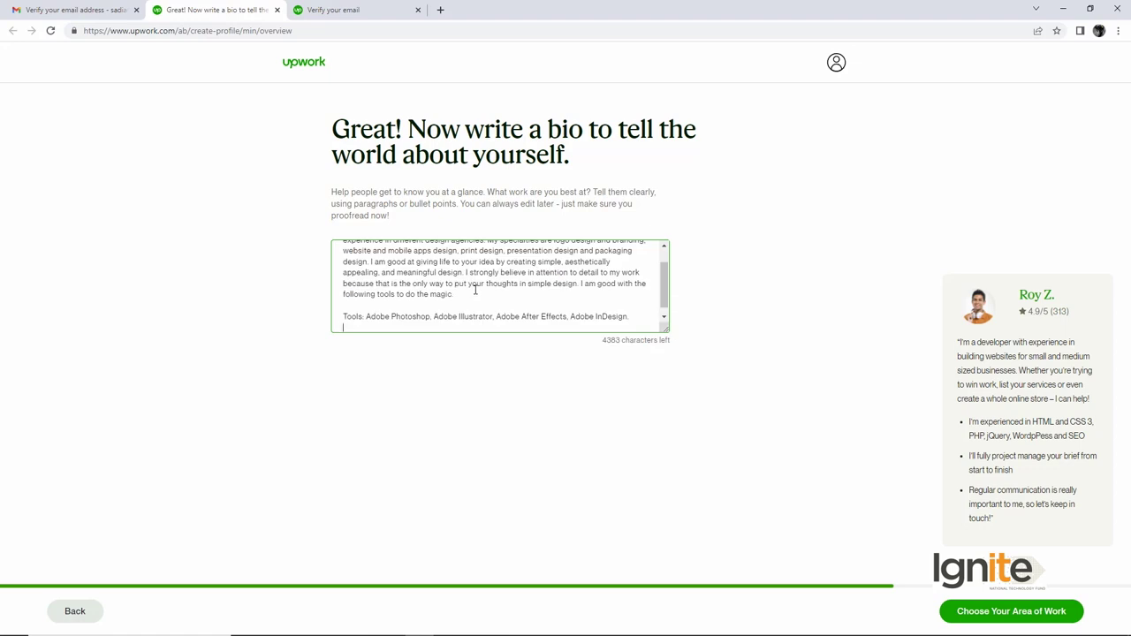
{"action": "scroll", "coordinate": [476, 290], "scroll_direction": "up", "scroll_amount": 2}
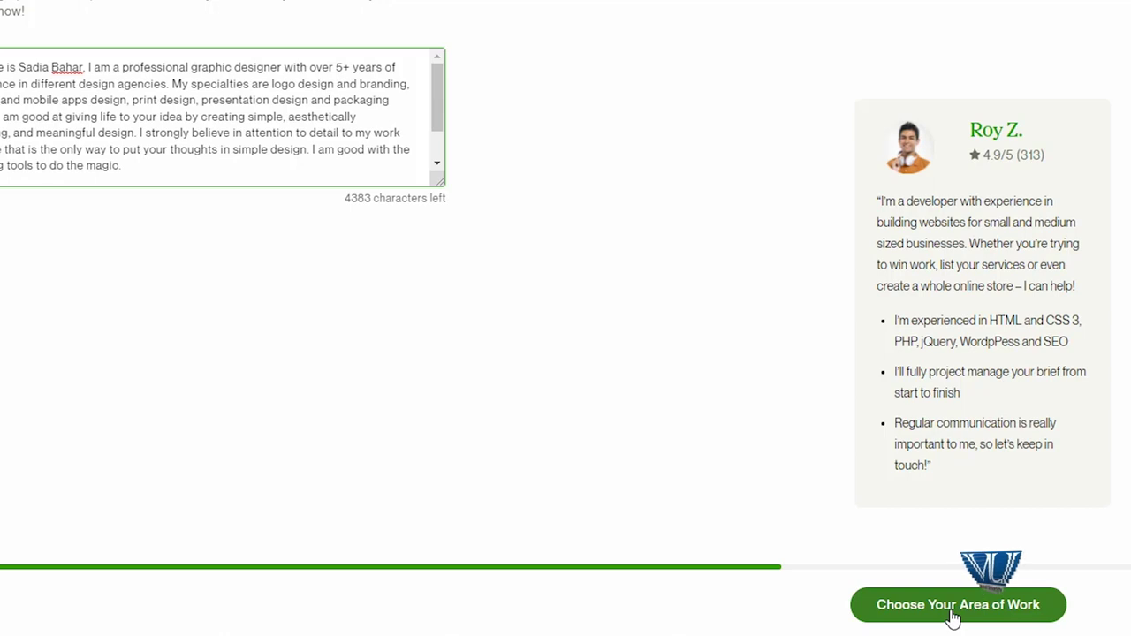
{"action": "left_click", "coordinate": [953, 618]}
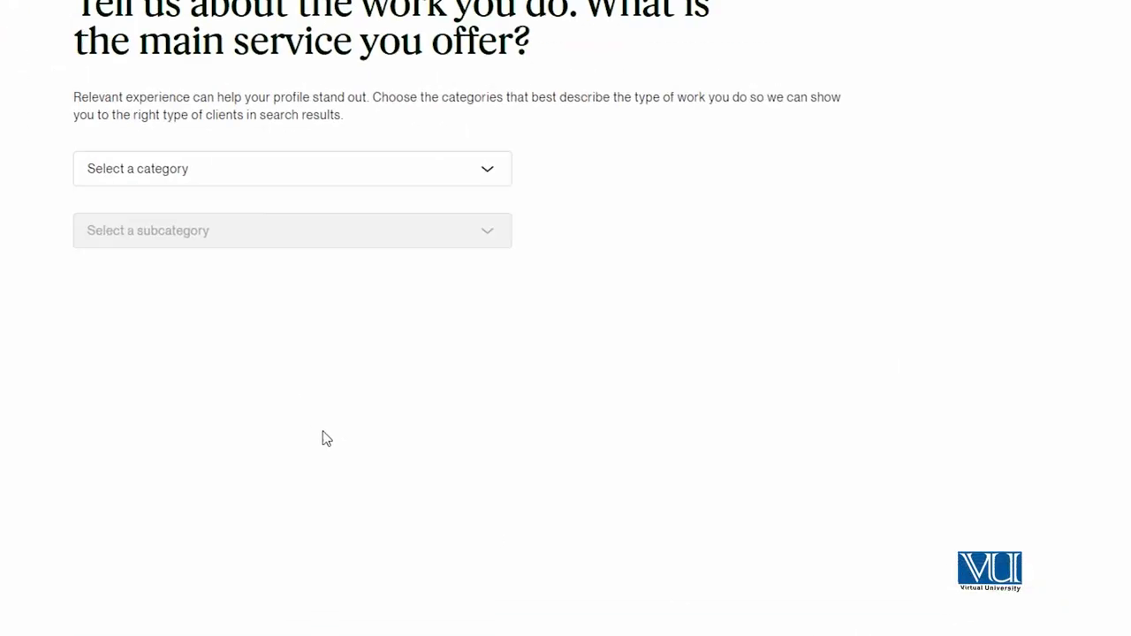
Step: Choose category Design & Creative and subcategory Branding & Logo Design, then continue
{"action": "left_click", "coordinate": [357, 300]}
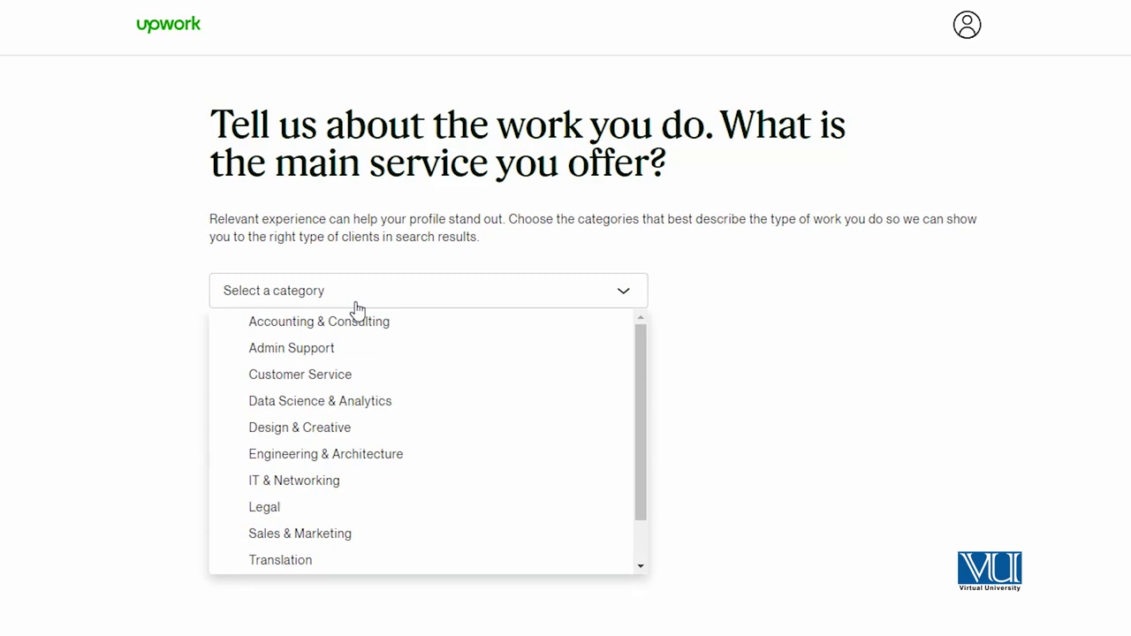
{"action": "left_click", "coordinate": [270, 433]}
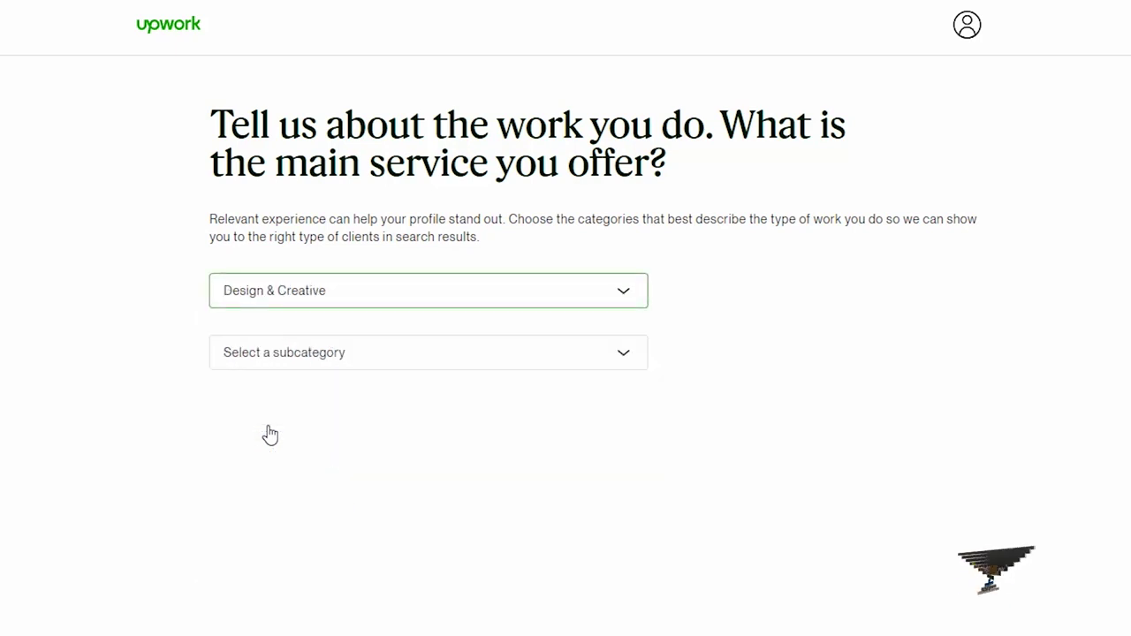
{"action": "left_click", "coordinate": [290, 372]}
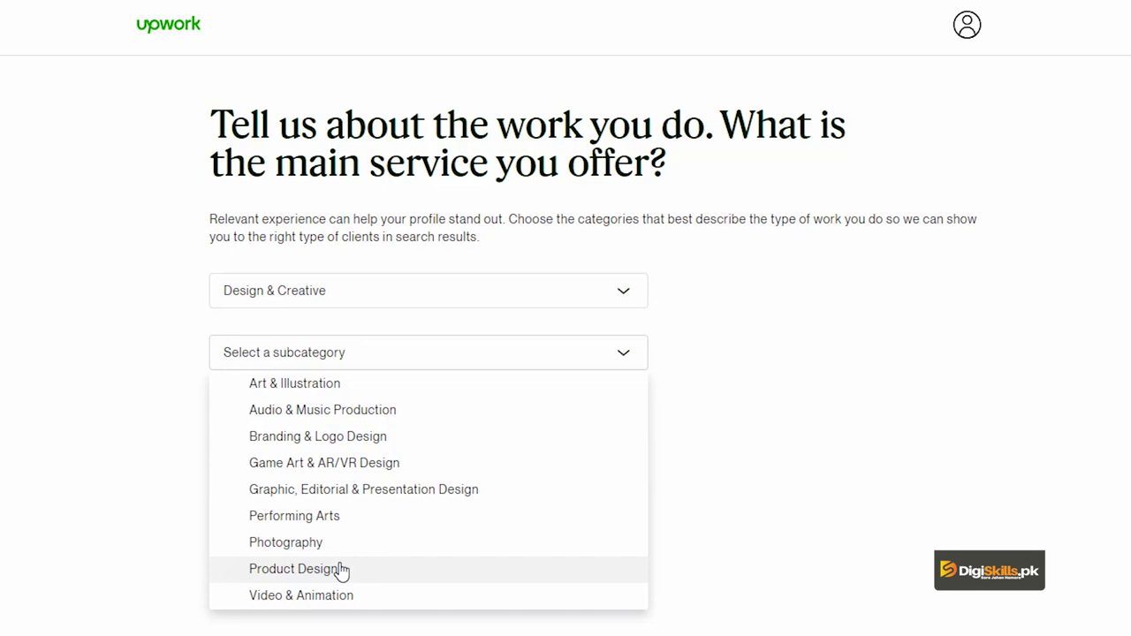
{"action": "left_click", "coordinate": [379, 451]}
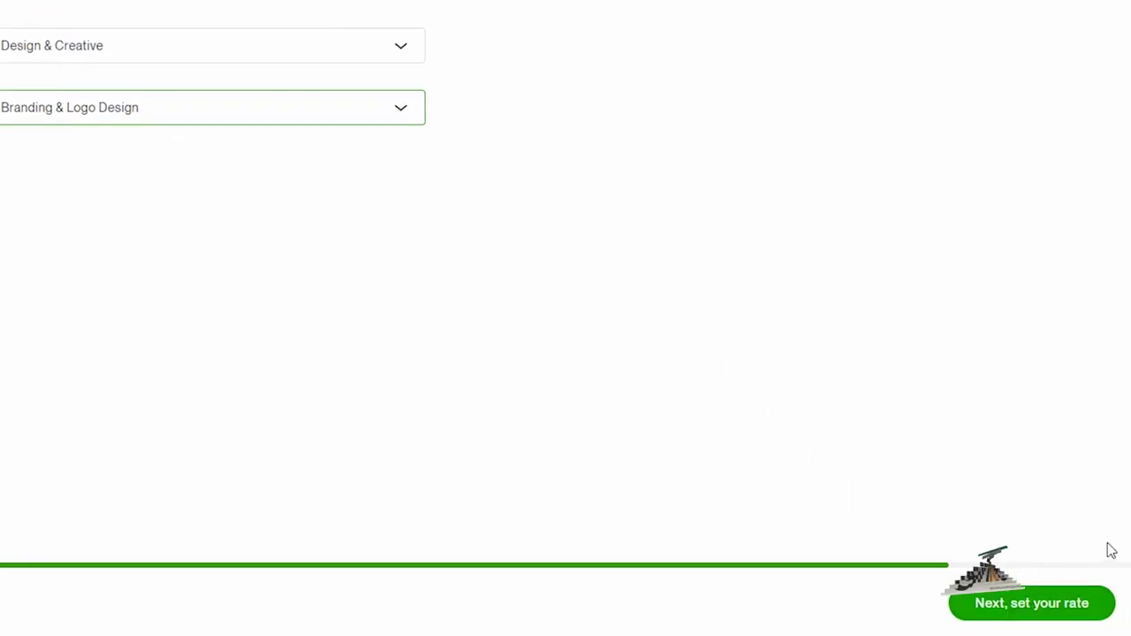
{"action": "left_click", "coordinate": [1027, 604]}
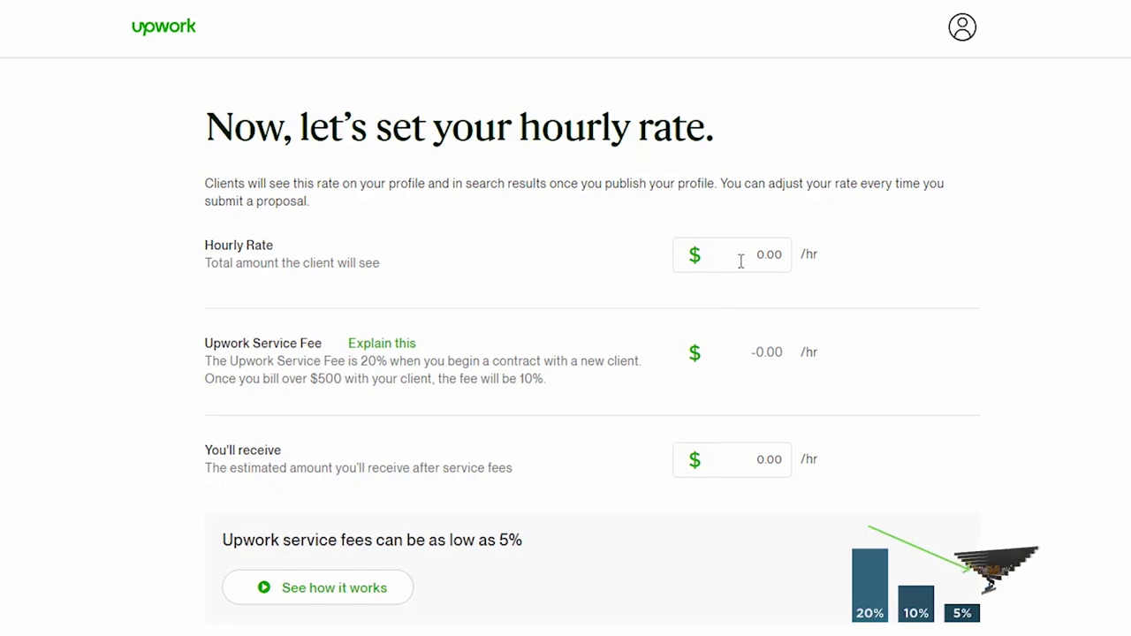
Step: Enter a $5.00 hourly rate and confirm $4.00 is received after the $1.00 fee
{"action": "left_click", "coordinate": [742, 258]}
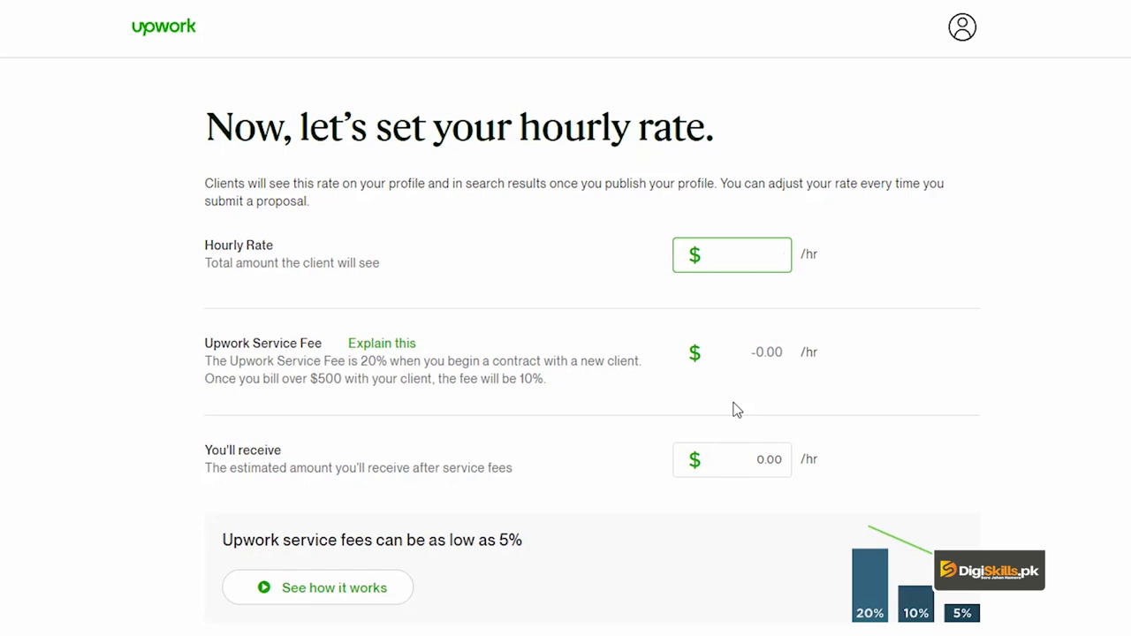
{"action": "left_click", "coordinate": [1050, 314]}
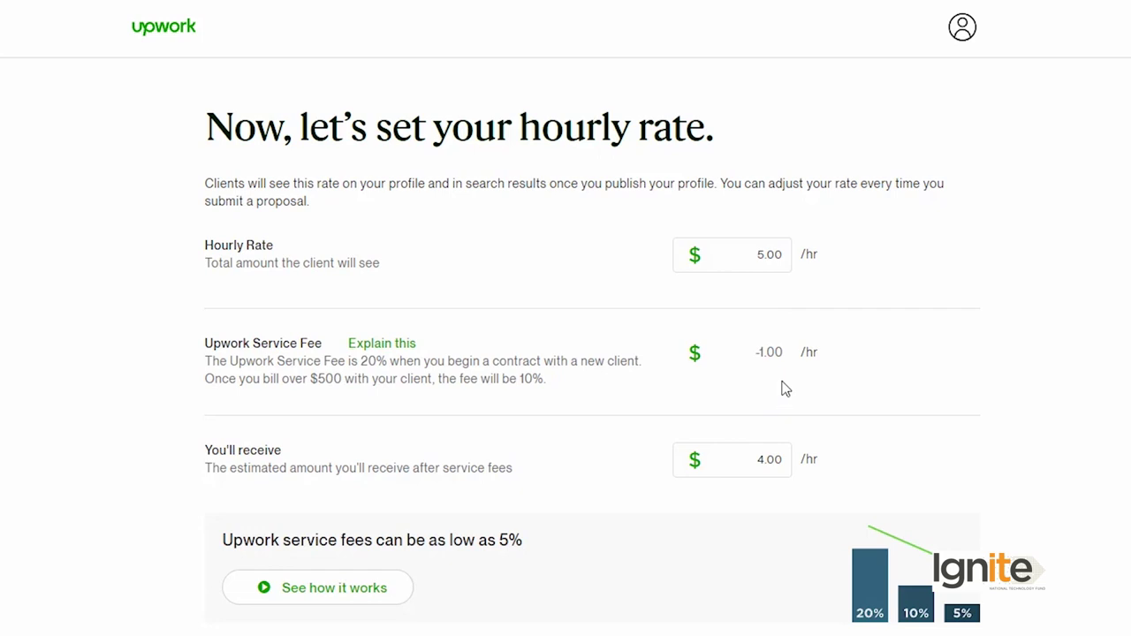
{"action": "left_click", "coordinate": [757, 460]}
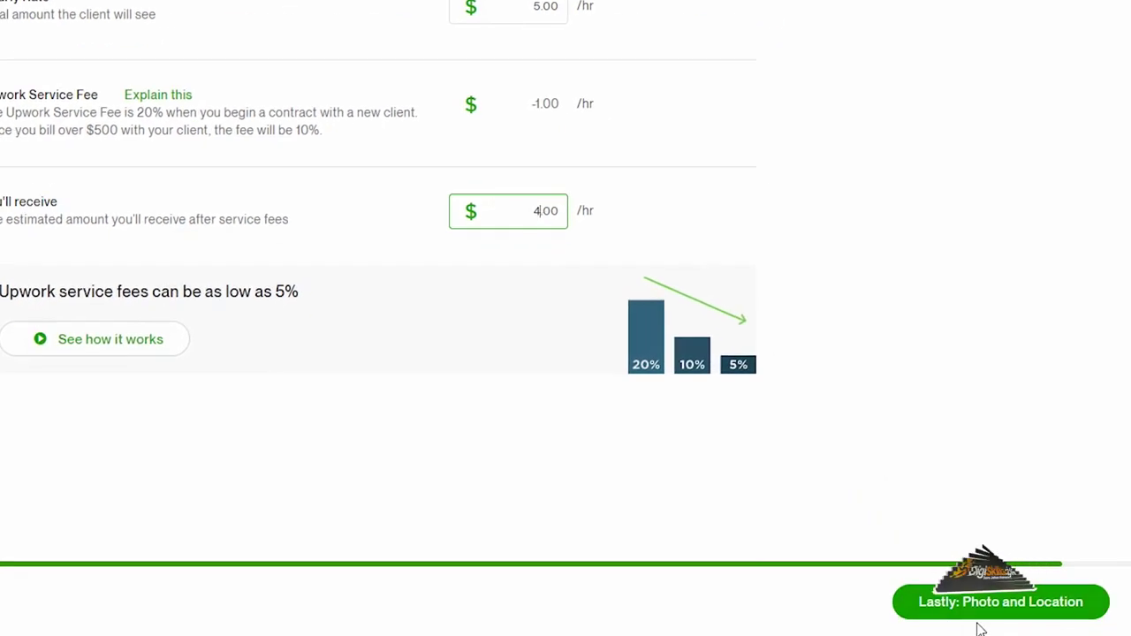
Step: Save the rate, go to Photo and Location, and enter the street address
{"action": "left_click", "coordinate": [984, 610]}
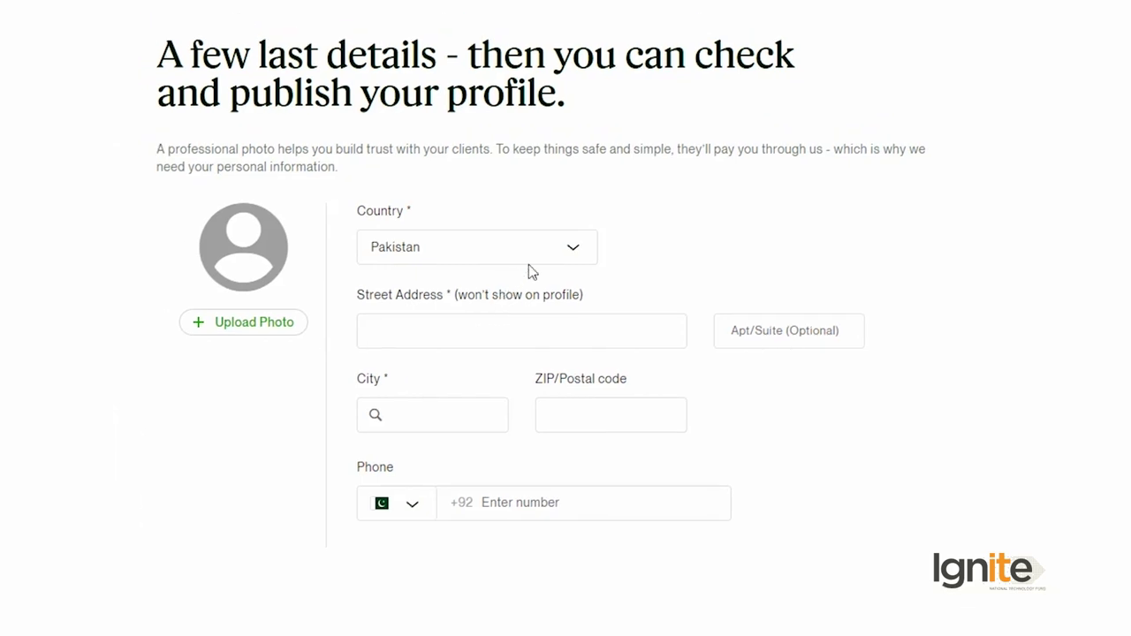
{"action": "left_click", "coordinate": [508, 338]}
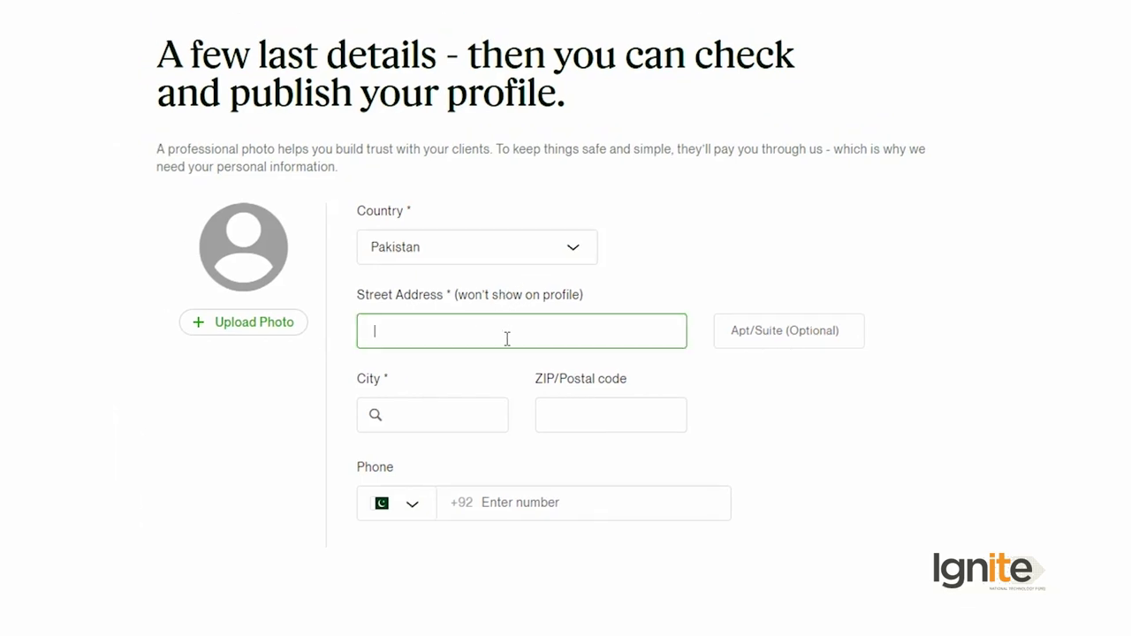
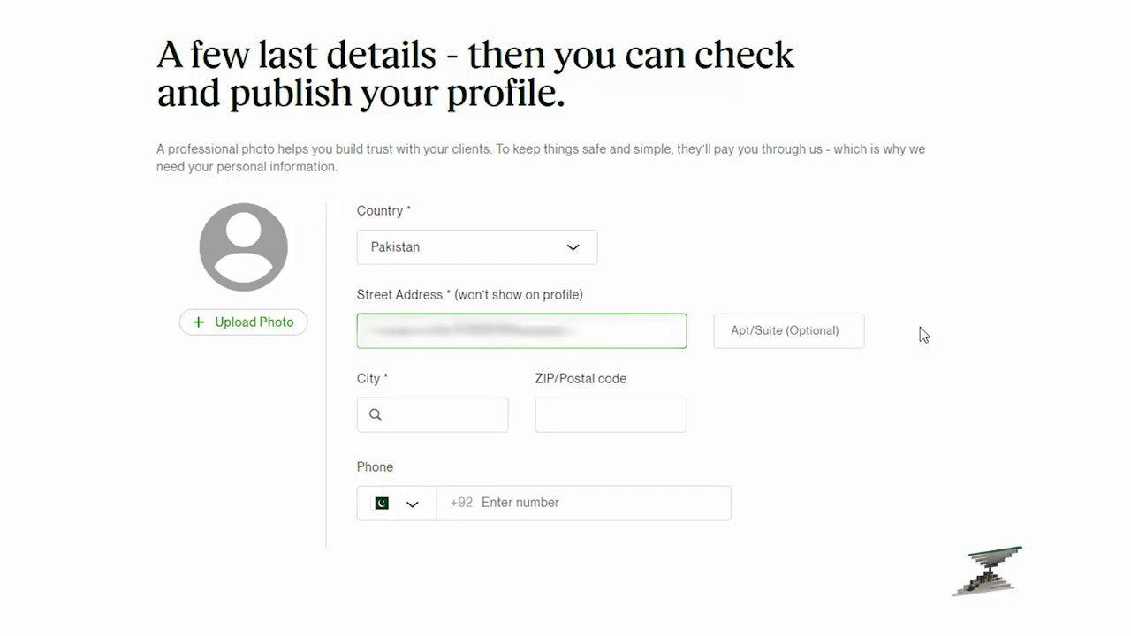
Step: Choose Bahawalpur, PB, PK as the city and enter postal code 63100
{"action": "left_click", "coordinate": [476, 408]}
{"action": "type", "text": "Bahawalp"}
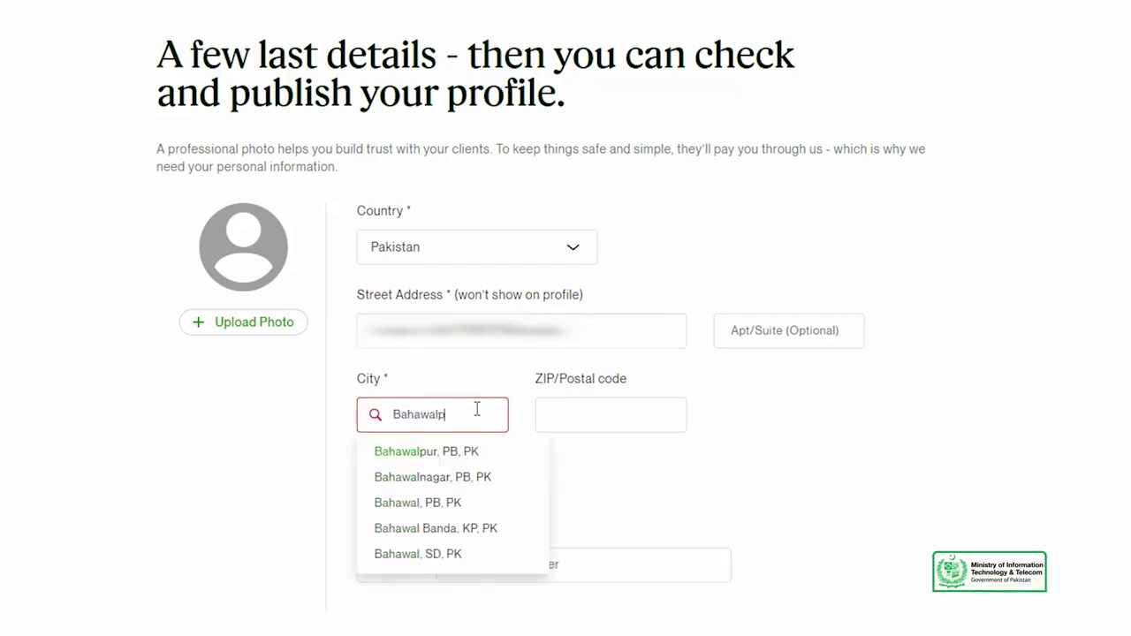
{"action": "left_click", "coordinate": [426, 452]}
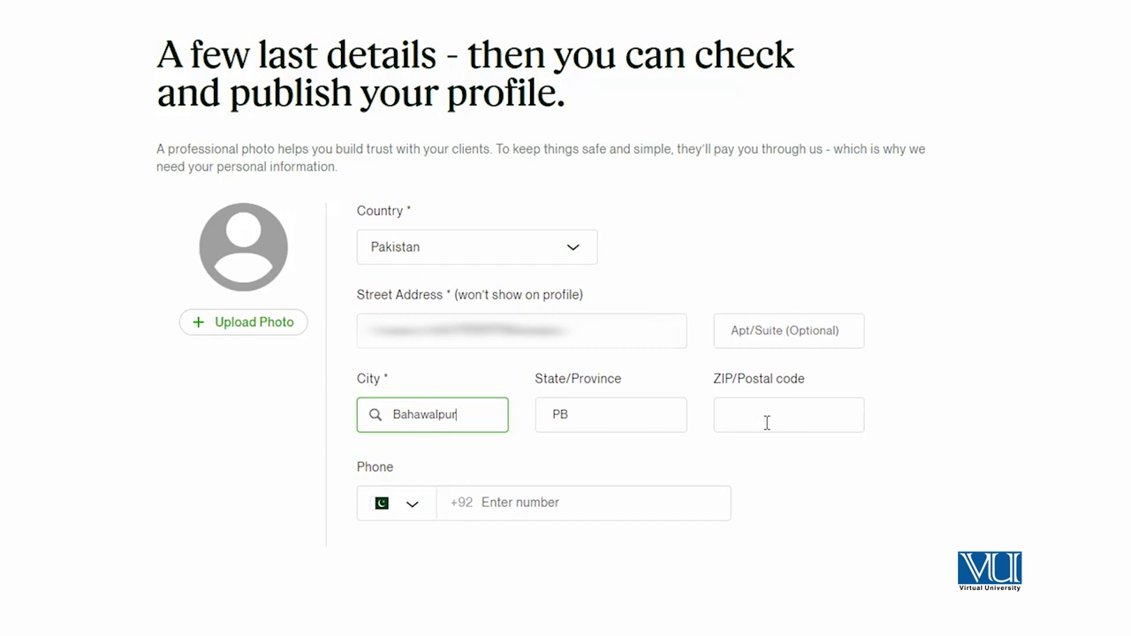
{"action": "left_click", "coordinate": [568, 421]}
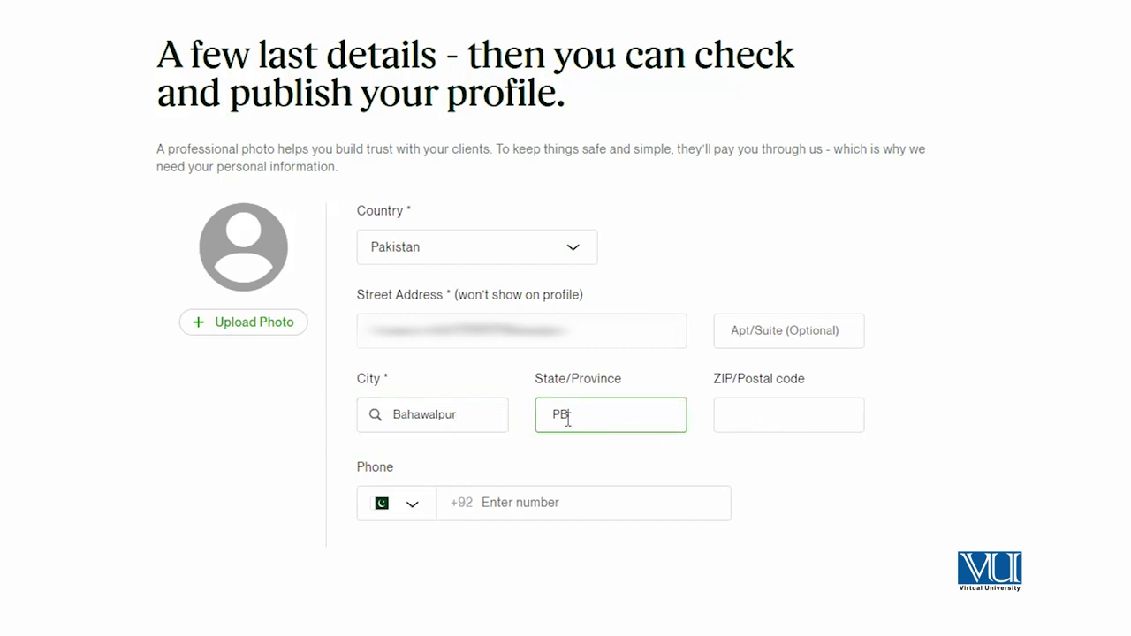
{"action": "left_click", "coordinate": [798, 424]}
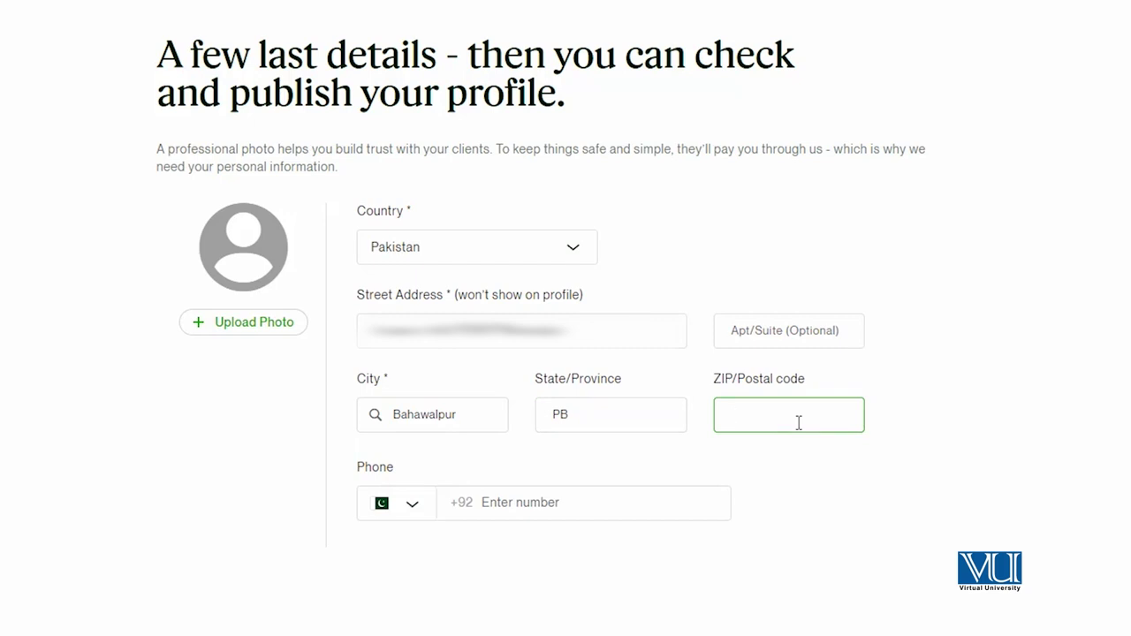
{"action": "type", "text": "63100"}
{"action": "left_click", "coordinate": [522, 503]}
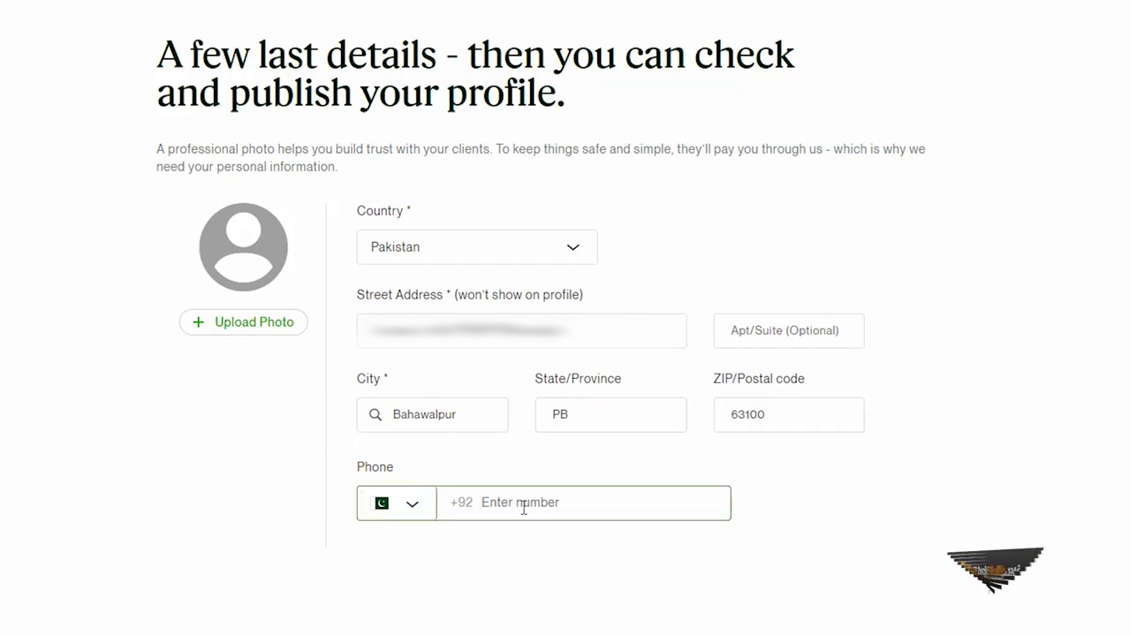
Step: Set the phone country code to United States by searching 'uni'
{"action": "left_click", "coordinate": [398, 509]}
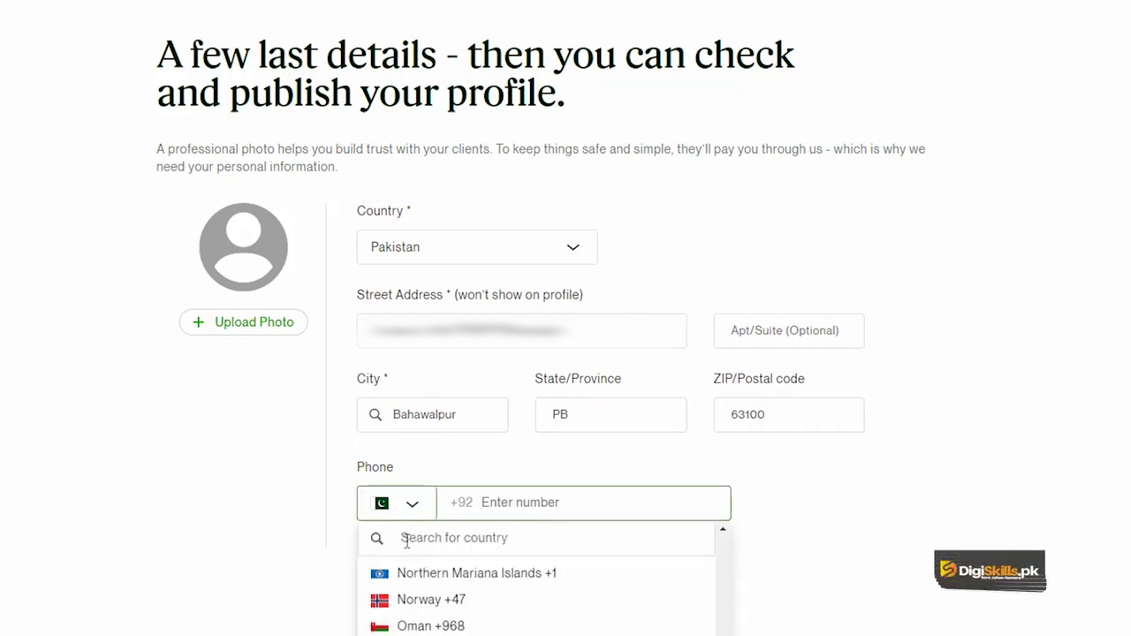
{"action": "left_click", "coordinate": [438, 548]}
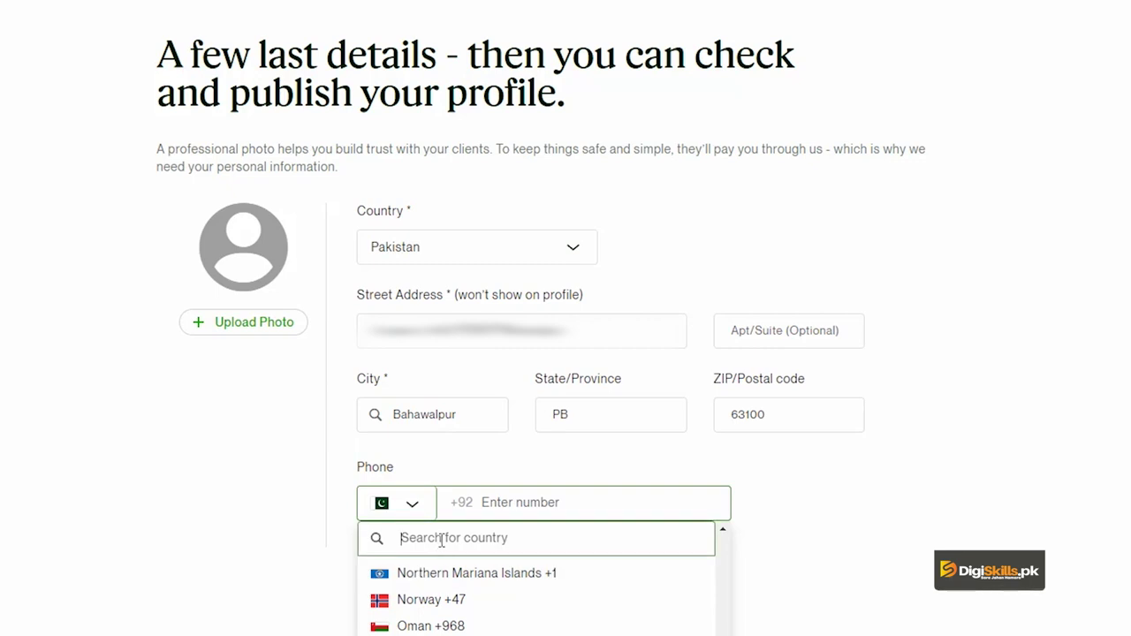
{"action": "type", "text": "uni"}
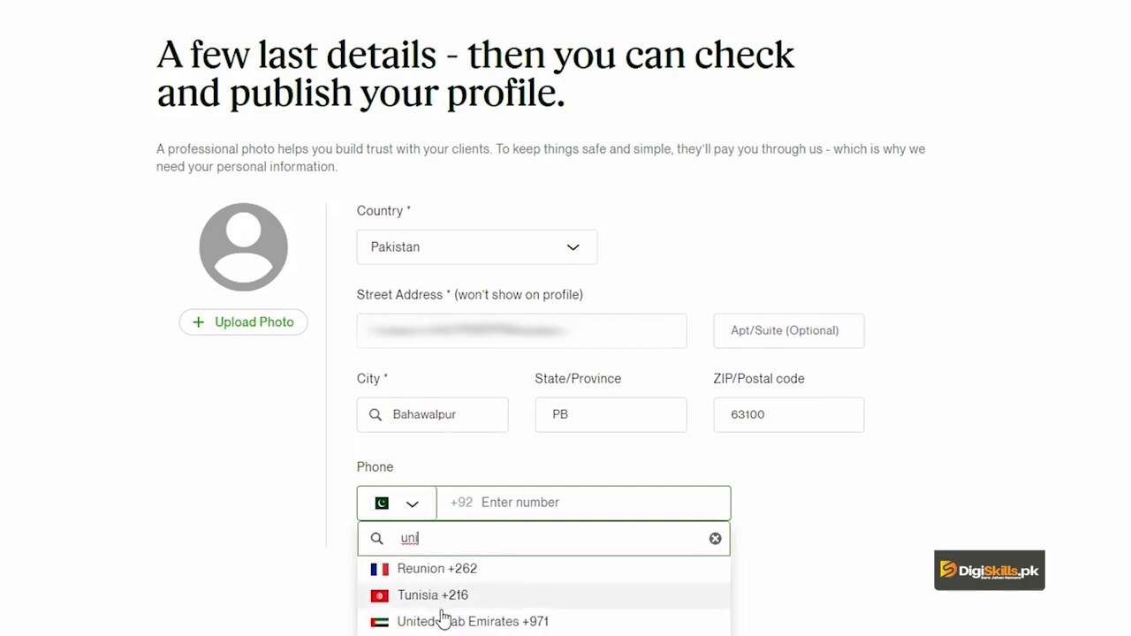
{"action": "left_click", "coordinate": [500, 575]}
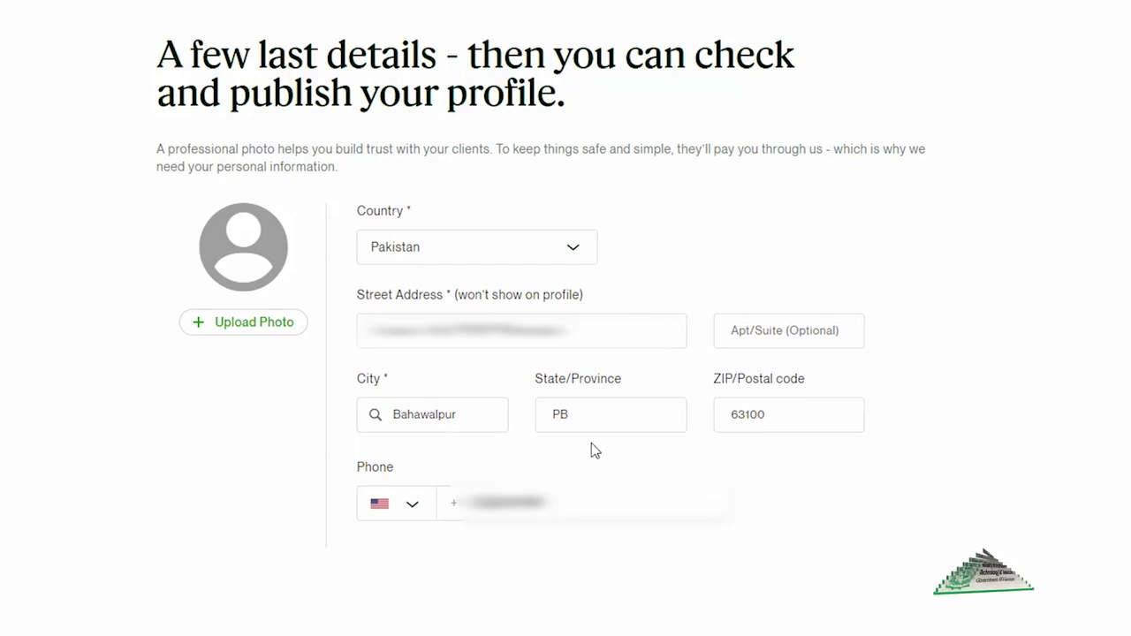
Step: Pick the portrait in Desktop > Upwork Profile as the profile photo
{"action": "left_click", "coordinate": [229, 324]}
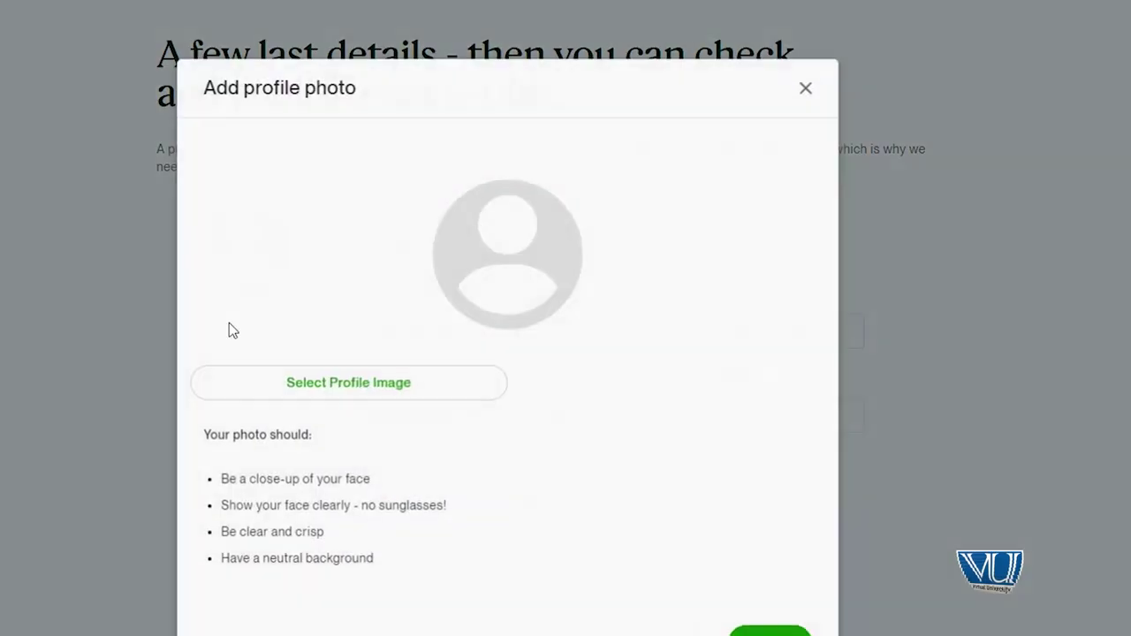
{"action": "scroll", "coordinate": [321, 347], "scroll_direction": "down", "scroll_amount": 1}
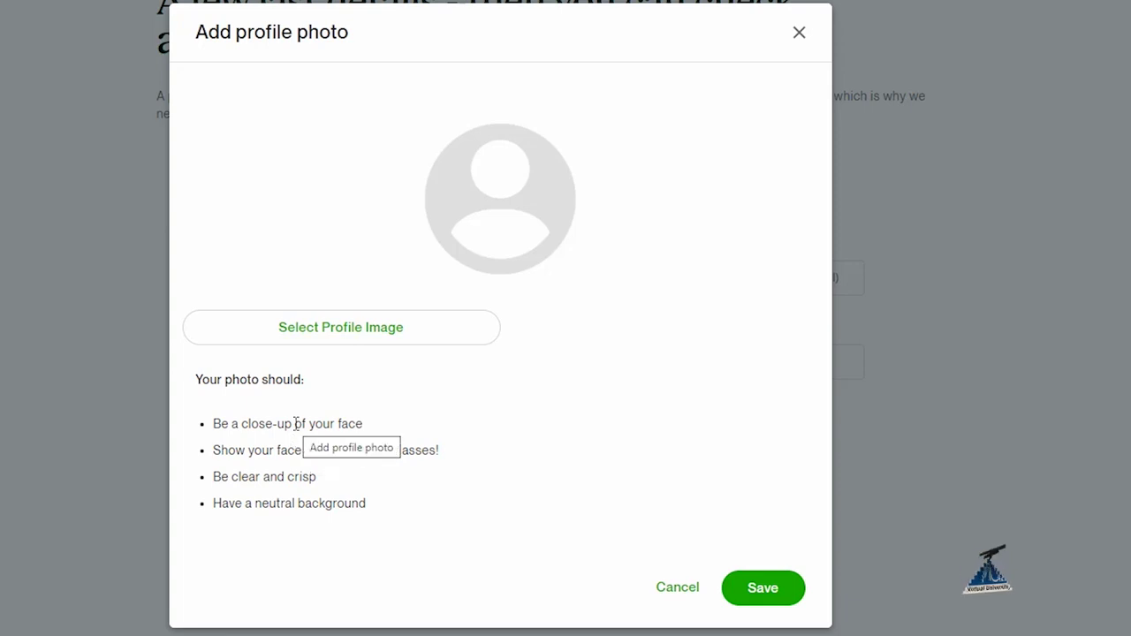
{"action": "left_click", "coordinate": [306, 344]}
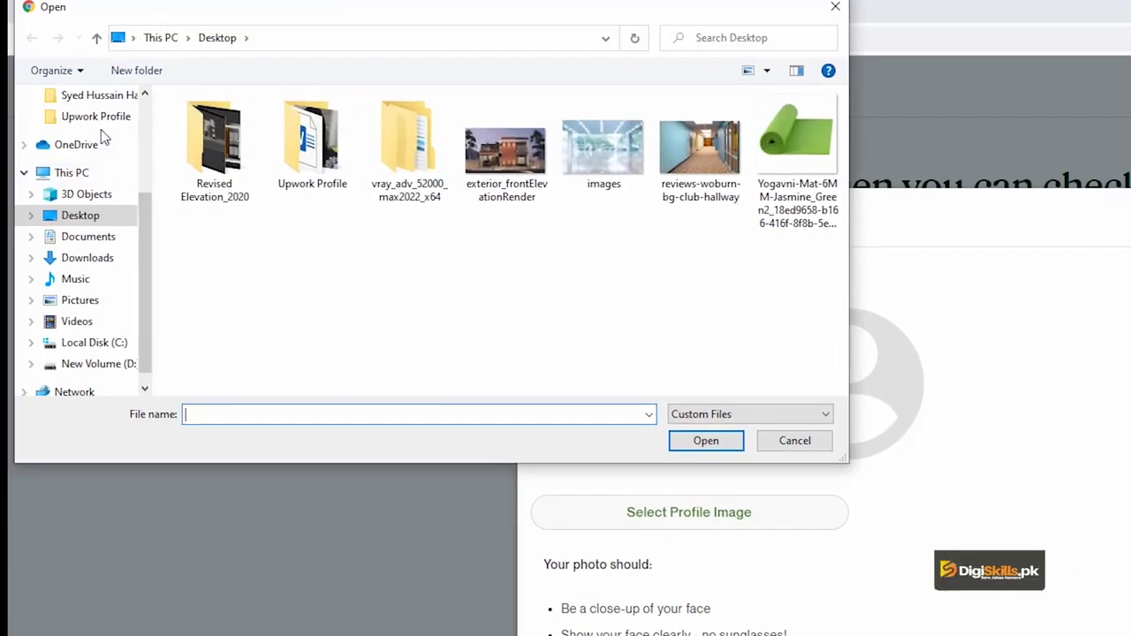
{"action": "scroll", "coordinate": [100, 168], "scroll_direction": "up", "scroll_amount": 1}
{"action": "scroll", "coordinate": [99, 167], "scroll_direction": "up", "scroll_amount": 2}
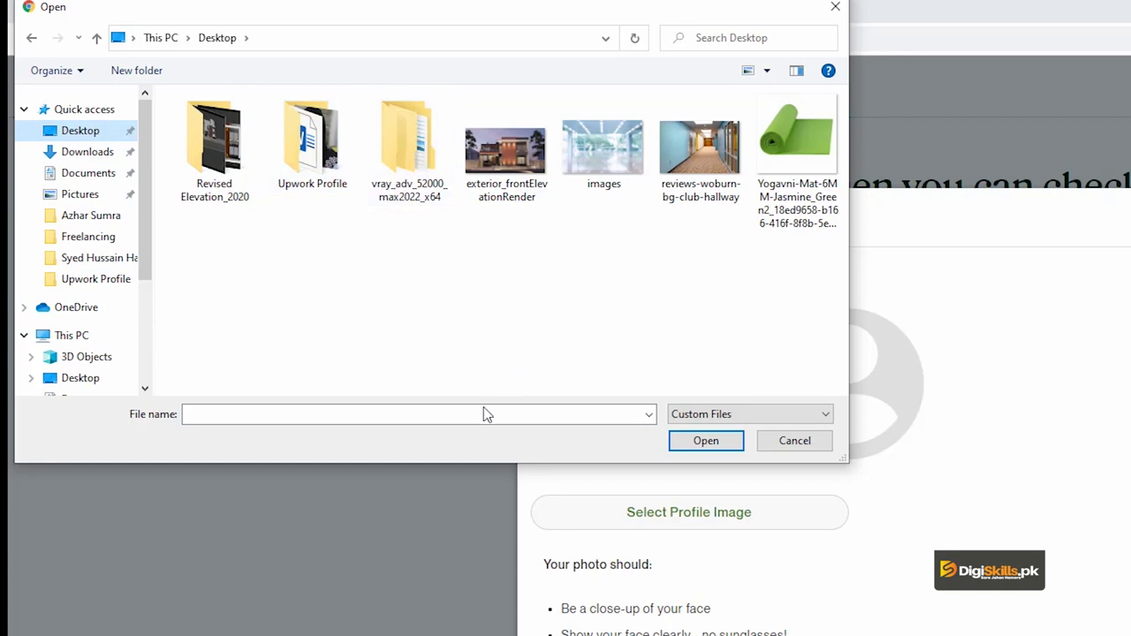
{"action": "left_click", "coordinate": [96, 278]}
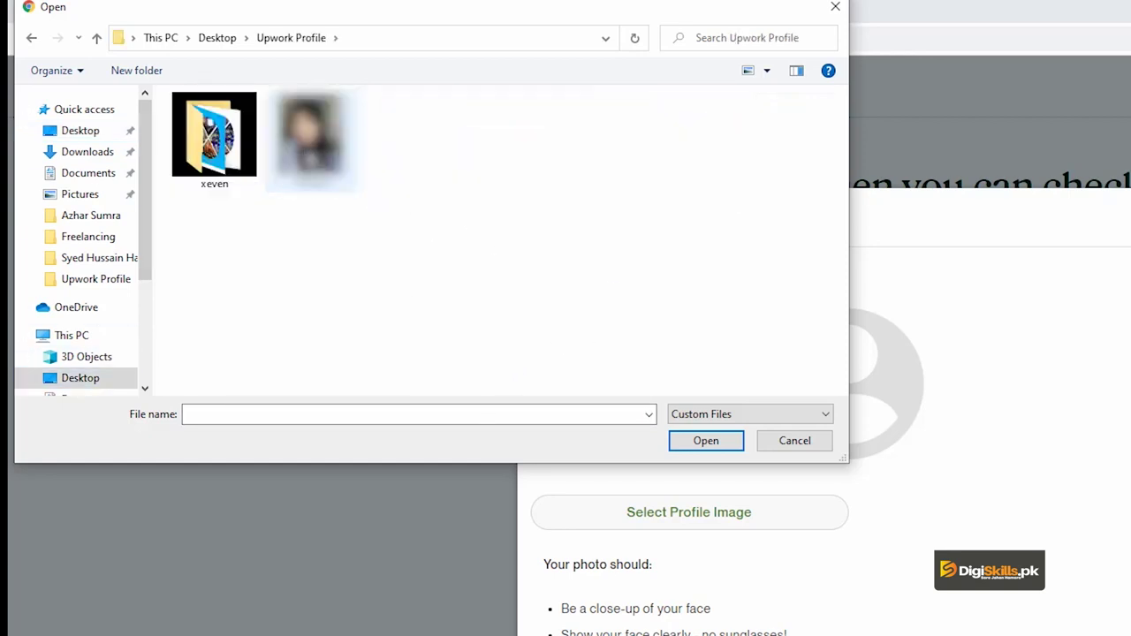
{"action": "double_click", "coordinate": [309, 137]}
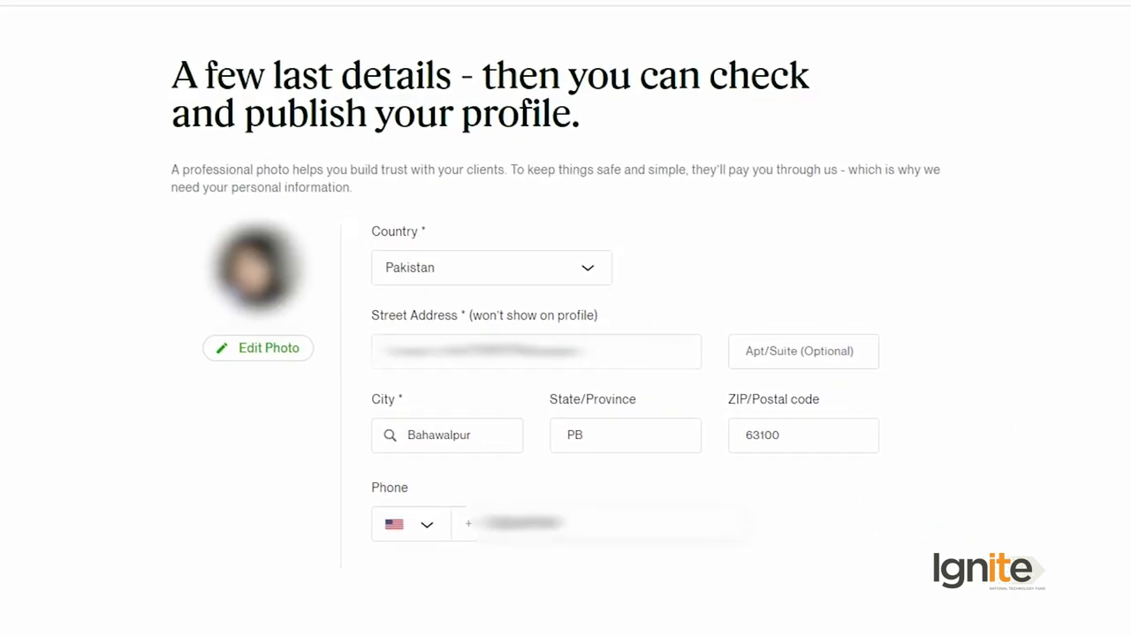
Step: Save the last details with Check Your Profile to show the Preview Profile page
{"action": "left_click", "coordinate": [935, 612]}
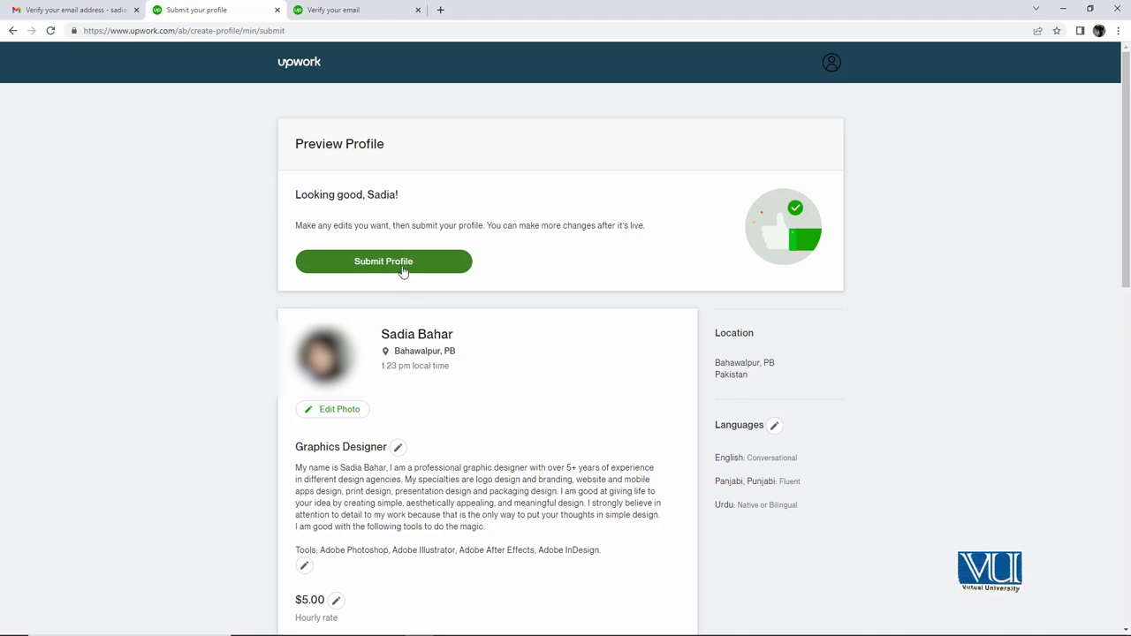
Step: Look over the profile preview and submit the profile
{"action": "scroll", "coordinate": [439, 378], "scroll_direction": "down", "scroll_amount": 10}
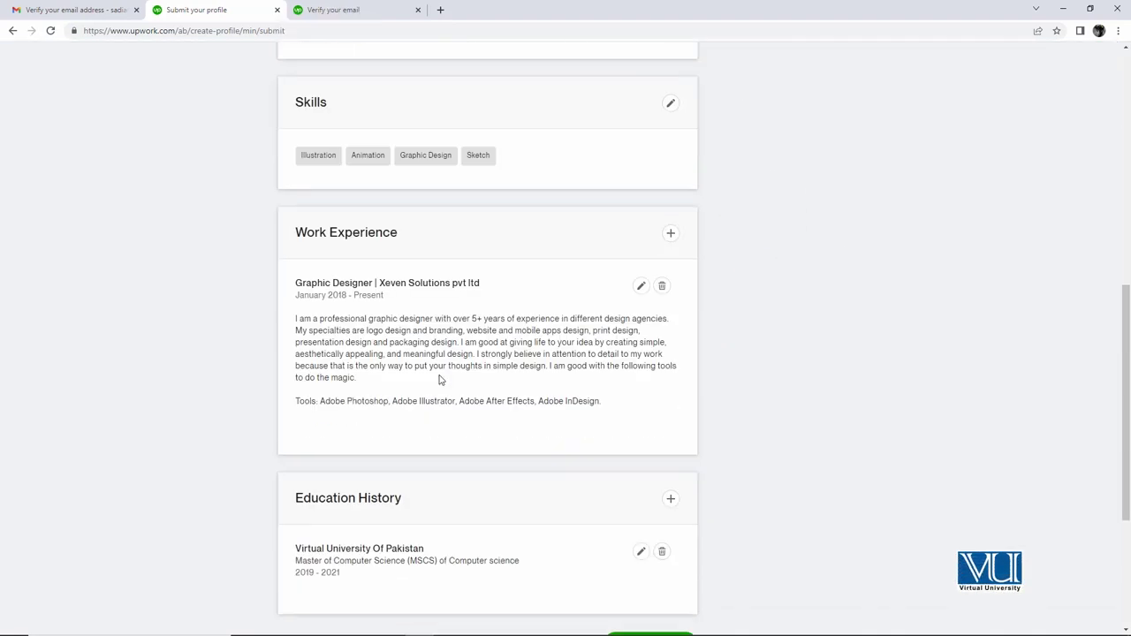
{"action": "scroll", "coordinate": [531, 384], "scroll_direction": "up", "scroll_amount": 1}
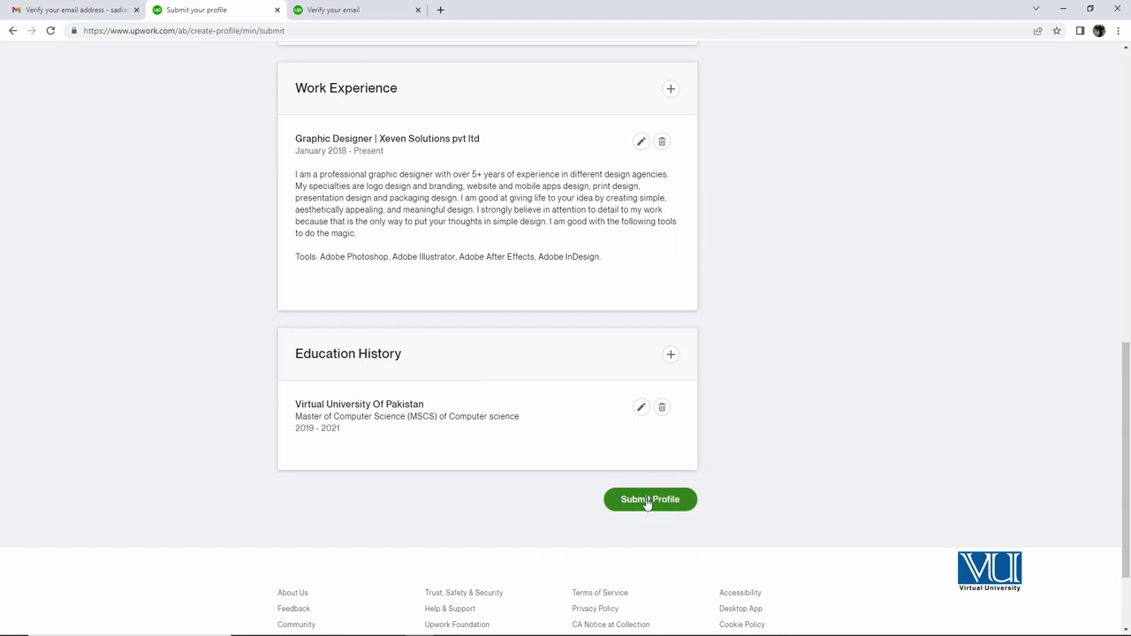
{"action": "left_click", "coordinate": [648, 501]}
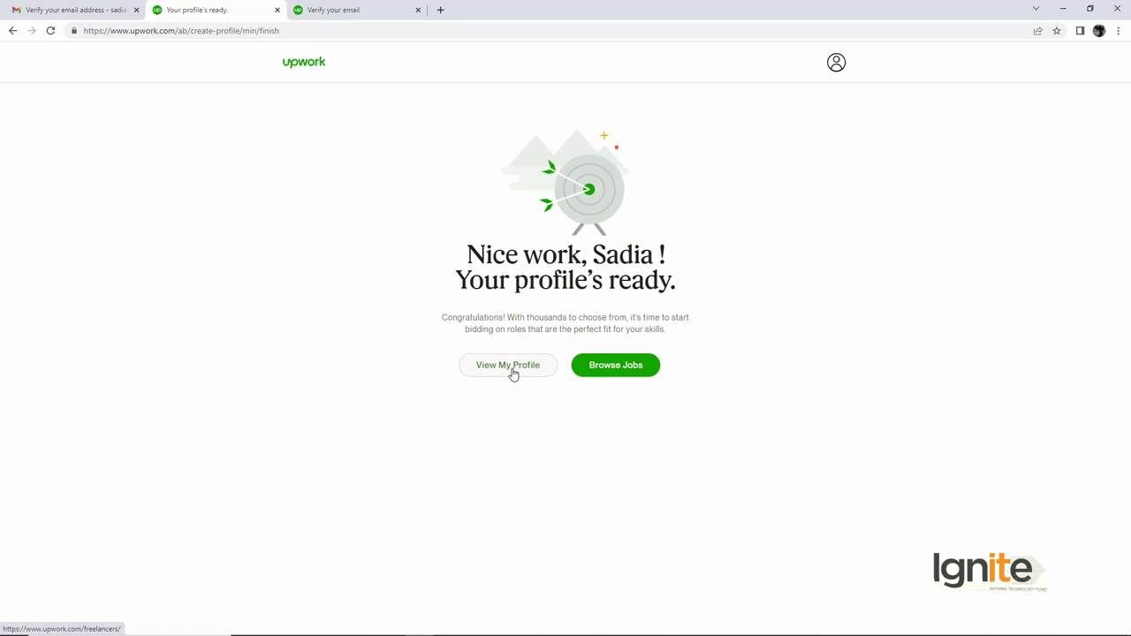
Step: Go to Browse Jobs, bringing up the 70% profile completion summary
{"action": "left_click", "coordinate": [601, 371]}
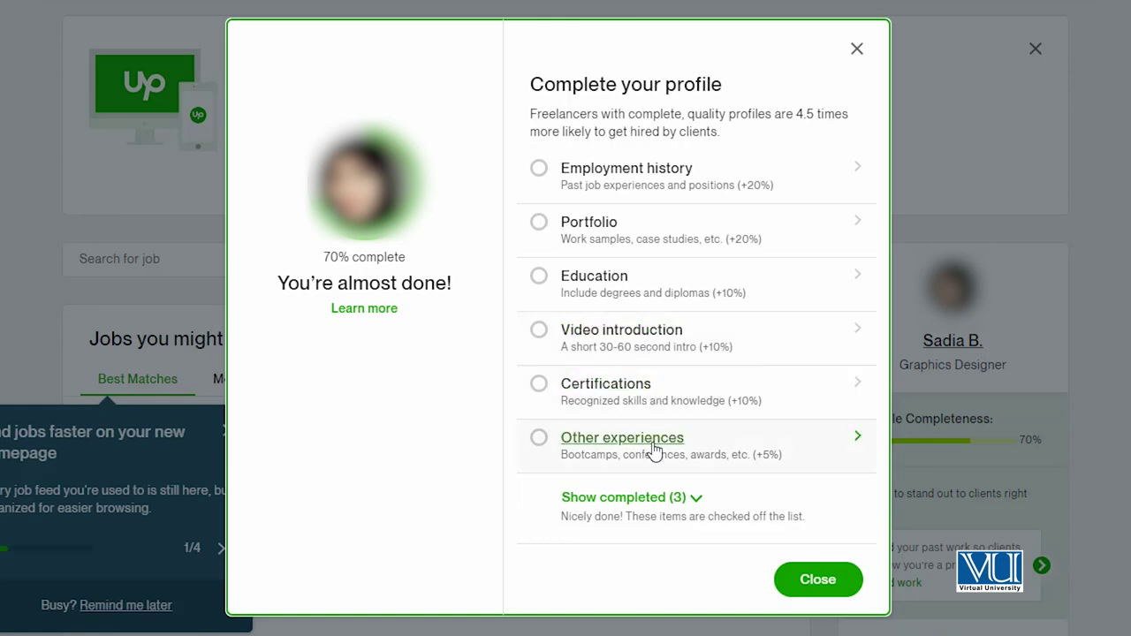
Step: Show the 3 completed items (photo, overview, skills), then close the summary
{"action": "left_click", "coordinate": [698, 499]}
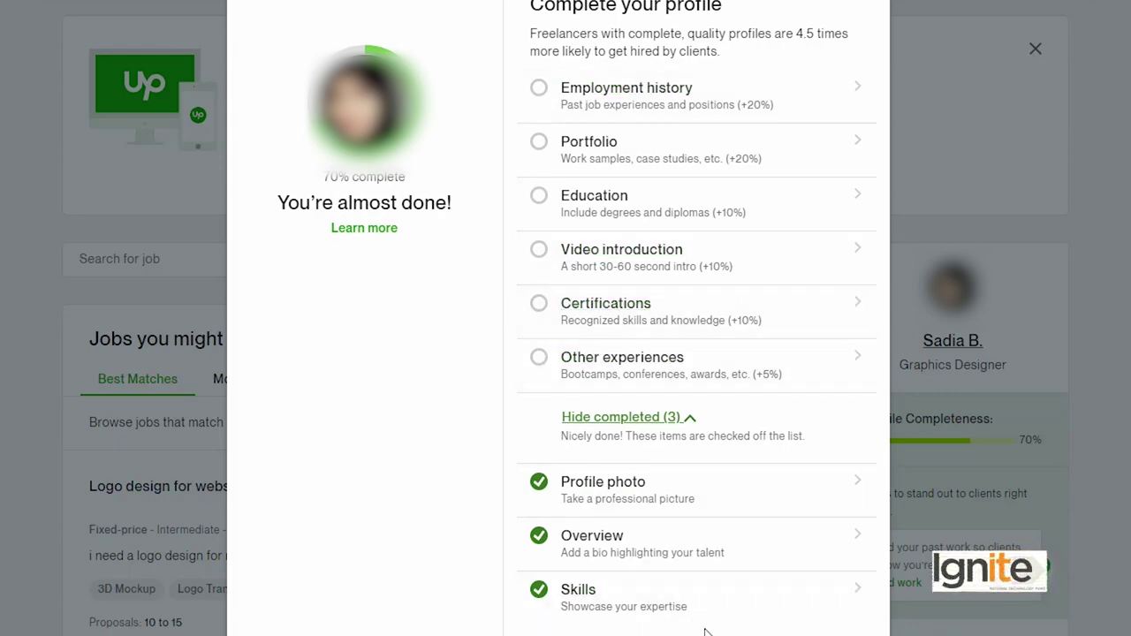
{"action": "scroll", "coordinate": [707, 610], "scroll_direction": "down", "scroll_amount": 1}
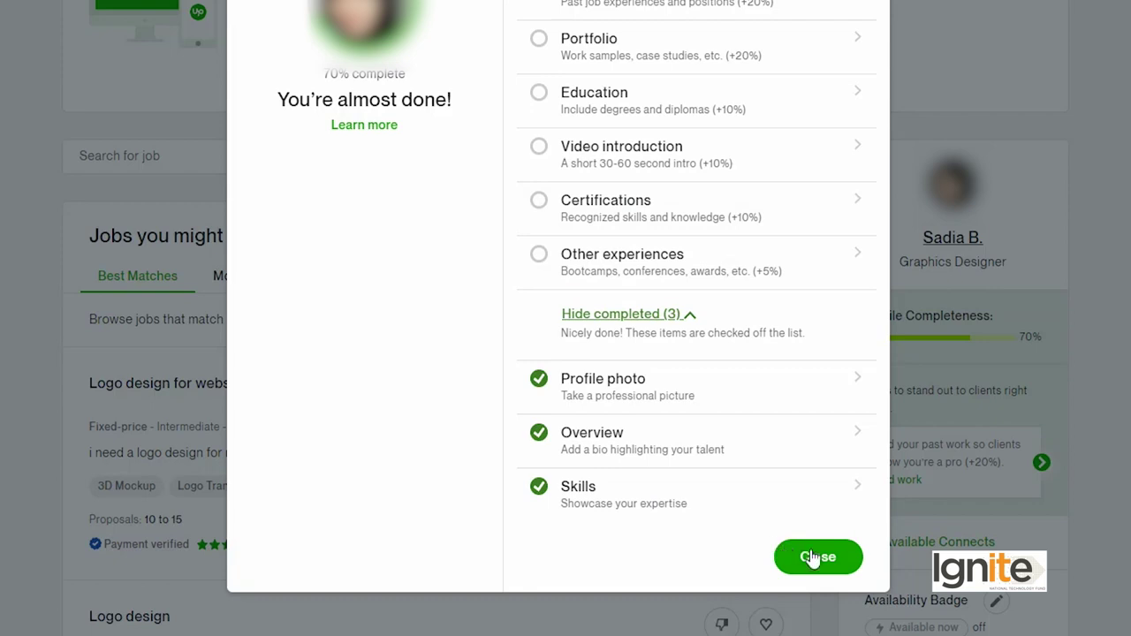
{"action": "left_click", "coordinate": [811, 557]}
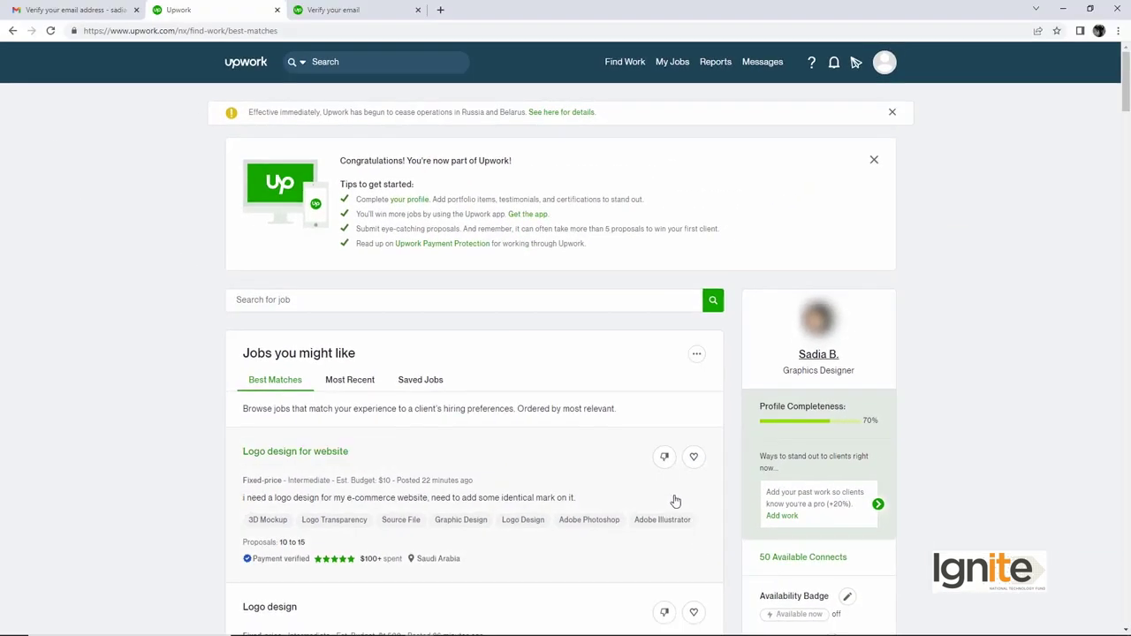
{"action": "scroll", "coordinate": [534, 429], "scroll_direction": "down", "scroll_amount": 3}
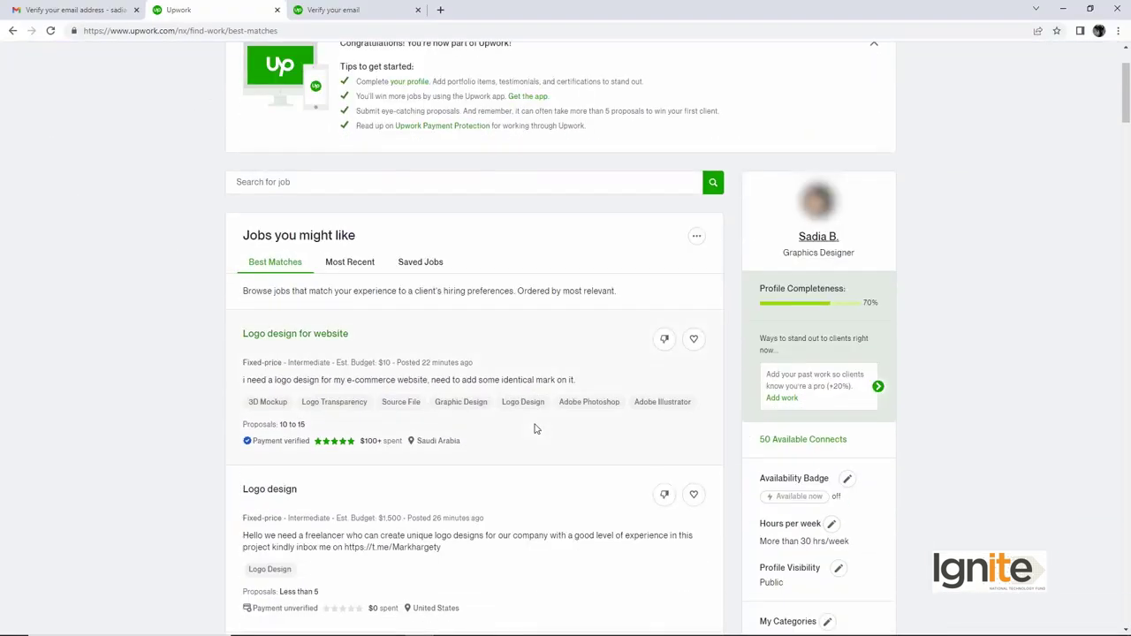
{"action": "scroll", "coordinate": [536, 430], "scroll_direction": "up", "scroll_amount": 2}
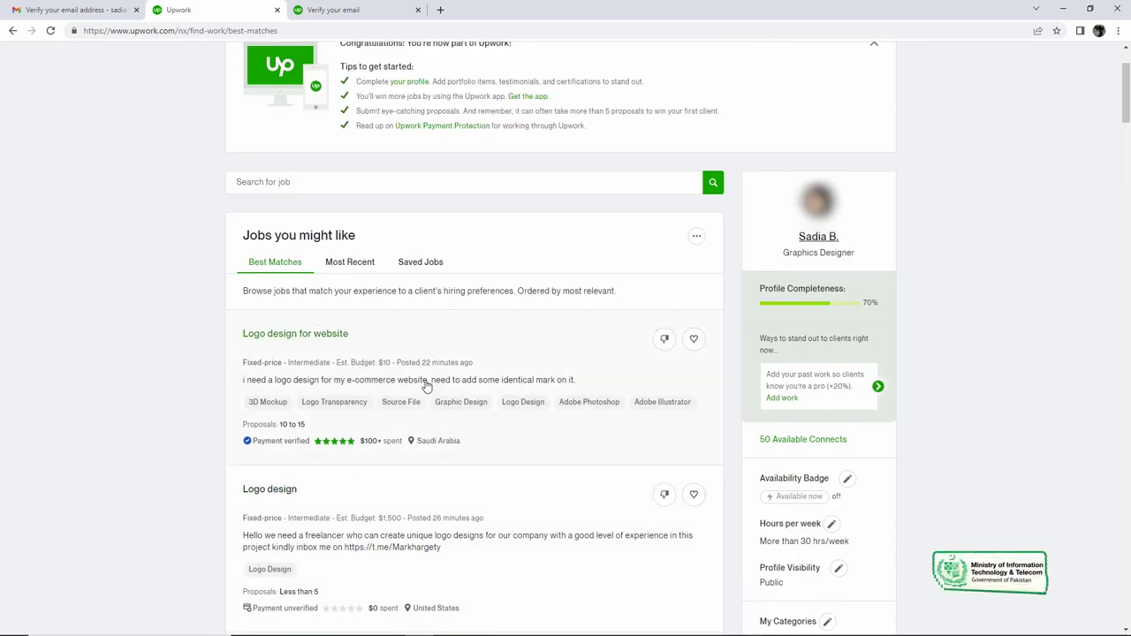
{"action": "scroll", "coordinate": [427, 386], "scroll_direction": "down", "scroll_amount": 1}
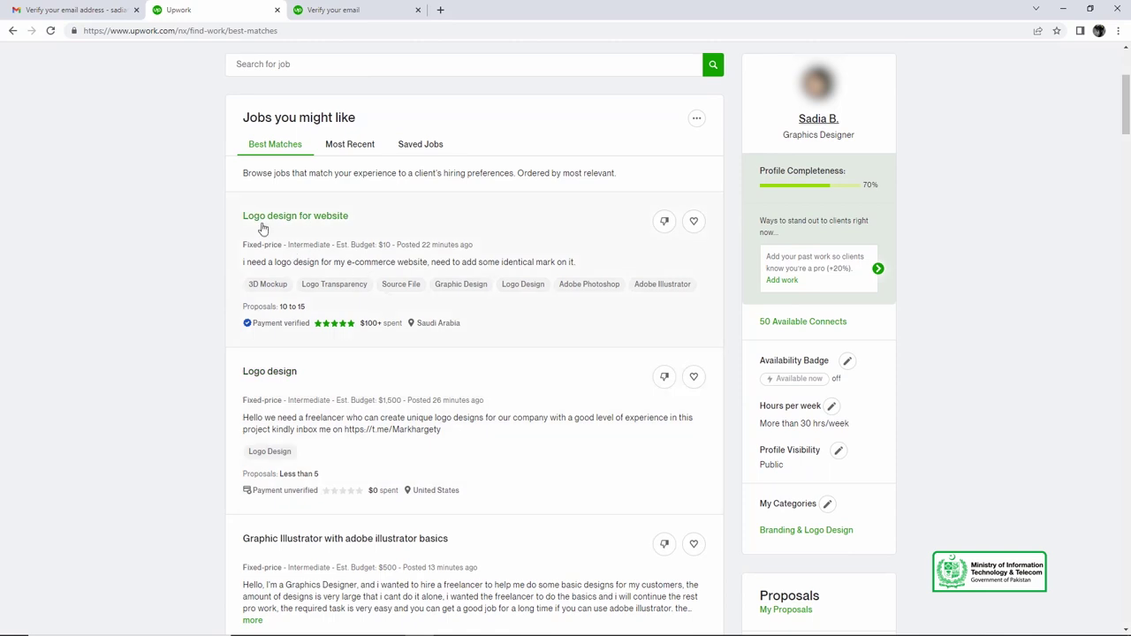
{"action": "scroll", "coordinate": [353, 239], "scroll_direction": "down", "scroll_amount": 2}
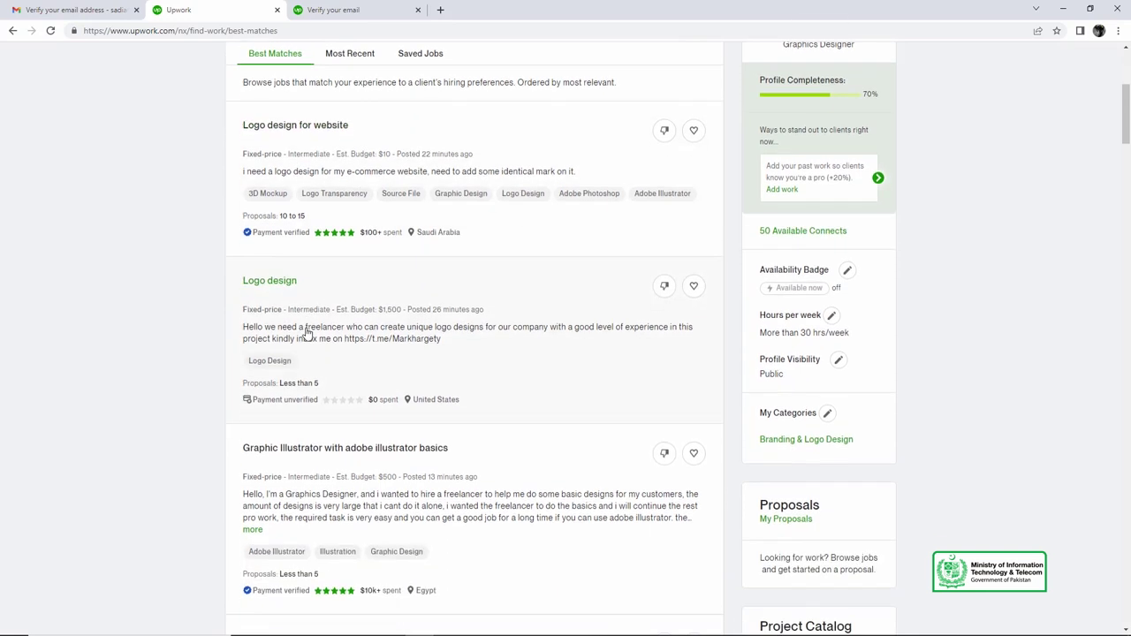
{"action": "scroll", "coordinate": [371, 371], "scroll_direction": "down", "scroll_amount": 2}
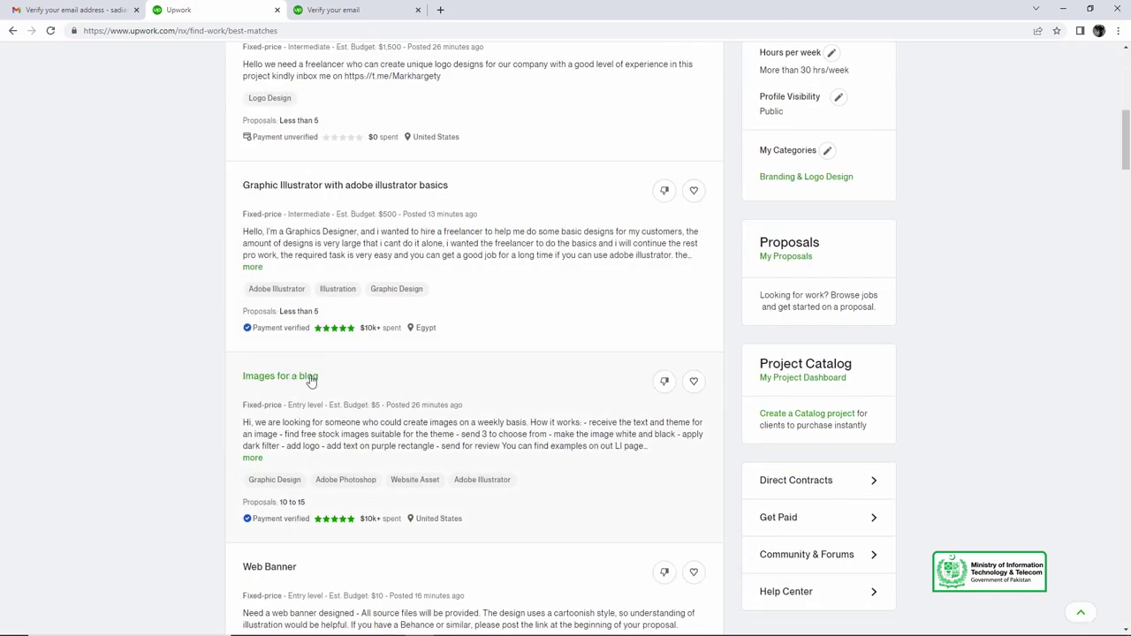
{"action": "scroll", "coordinate": [435, 379], "scroll_direction": "down", "scroll_amount": 1}
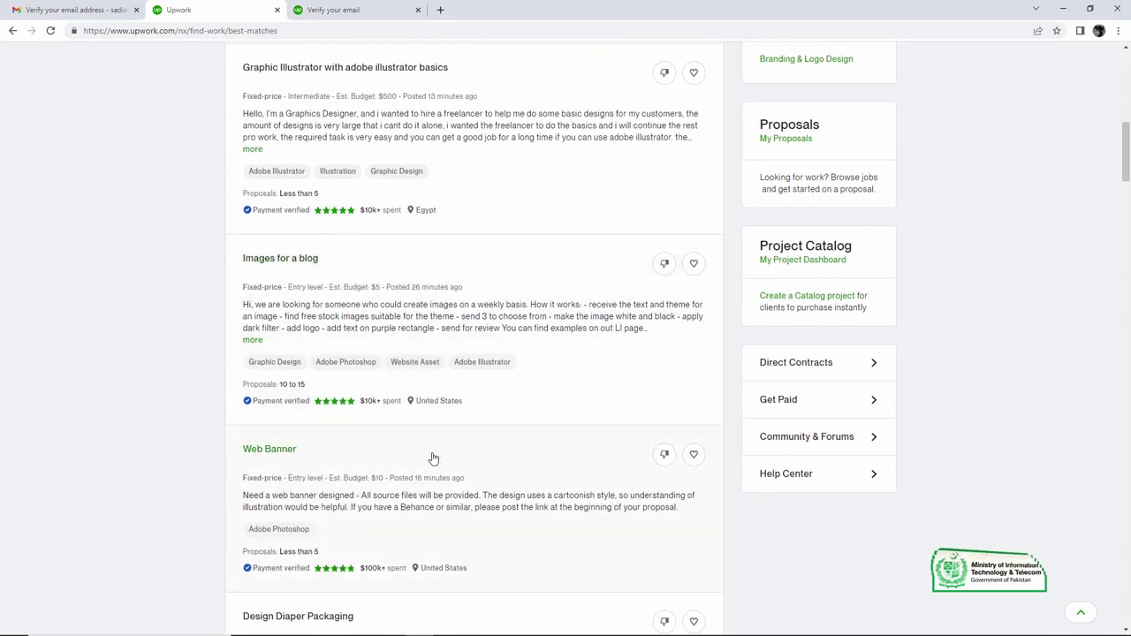
{"action": "scroll", "coordinate": [433, 459], "scroll_direction": "up", "scroll_amount": 3}
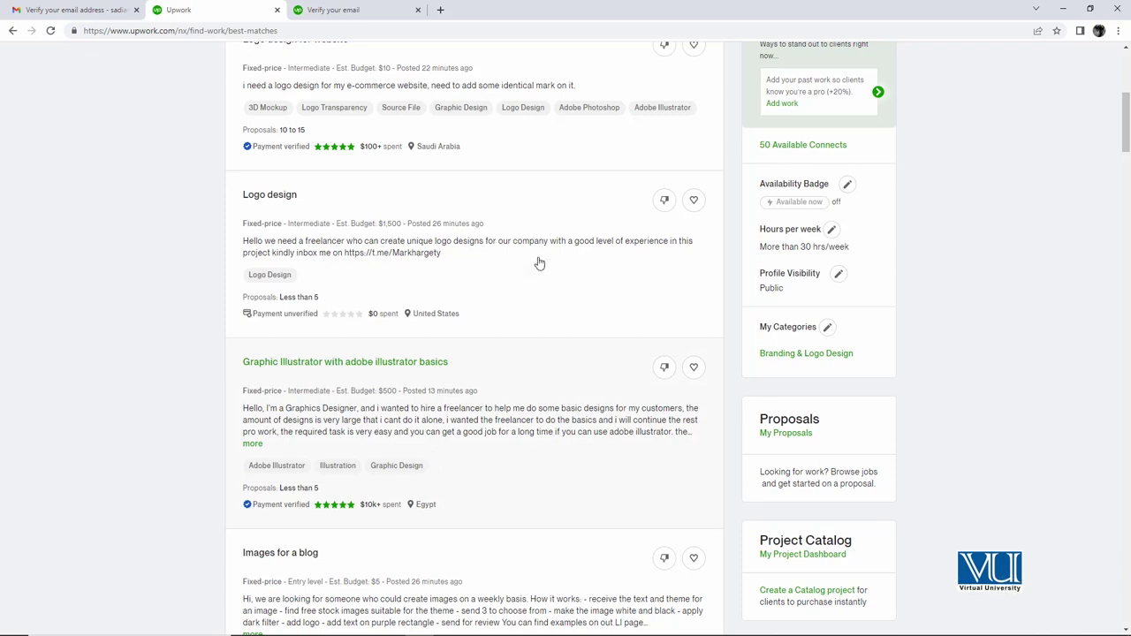
{"action": "scroll", "coordinate": [562, 395], "scroll_direction": "up", "scroll_amount": 3}
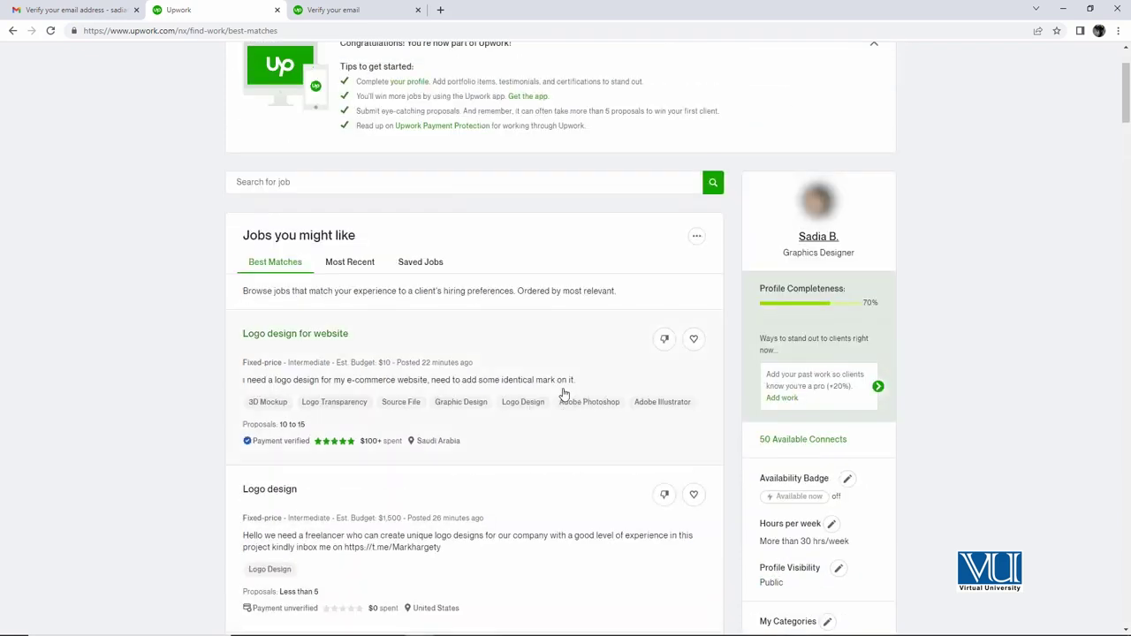
{"action": "scroll", "coordinate": [564, 394], "scroll_direction": "up", "scroll_amount": 2}
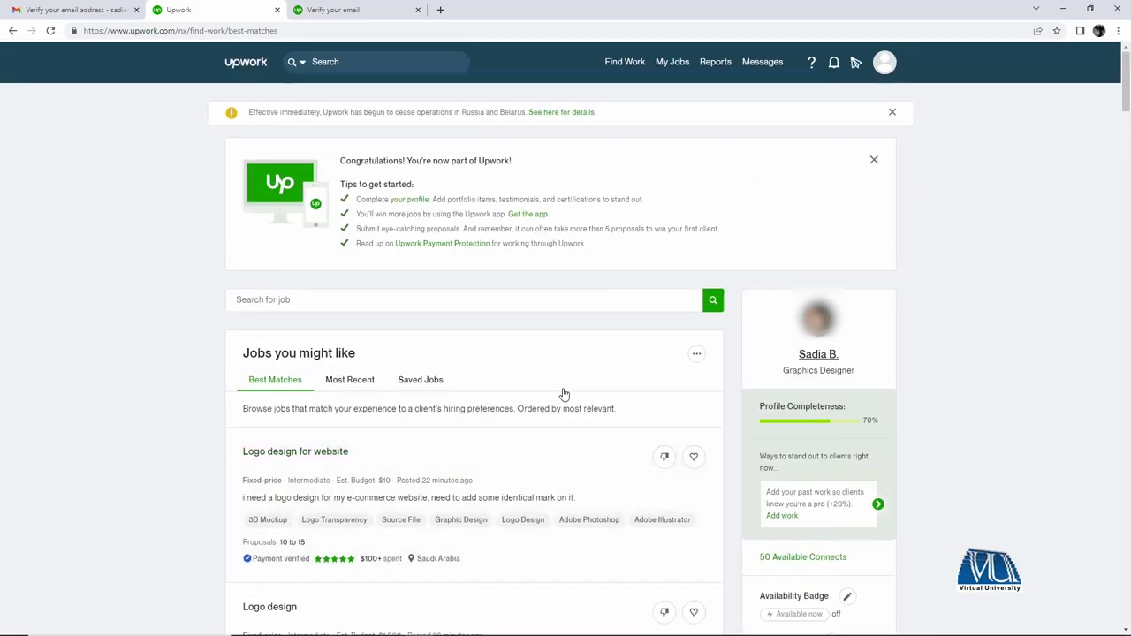